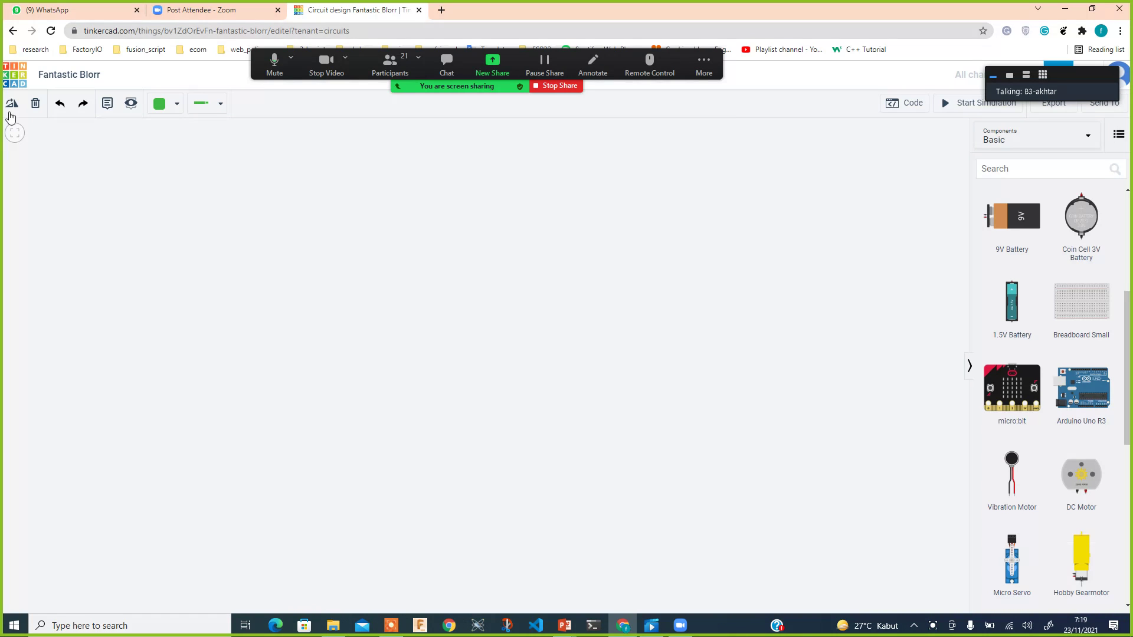
Step: Create a new circuit design from the Circuits section of the dashboard
{"action": "left_click", "coordinate": [12, 34]}
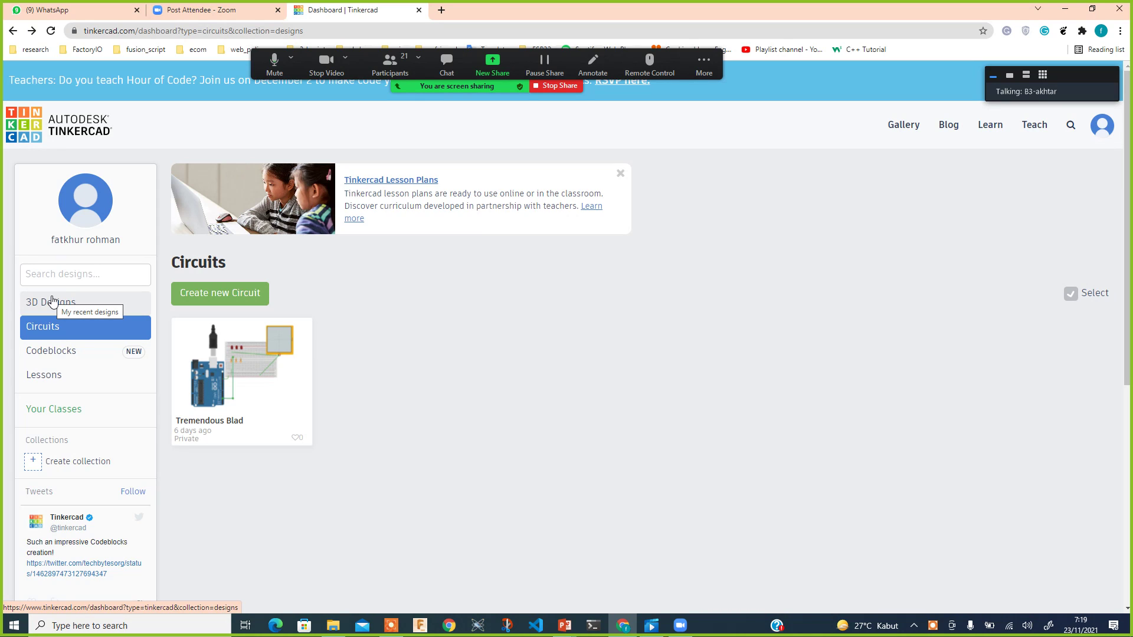
{"action": "left_click", "coordinate": [85, 331]}
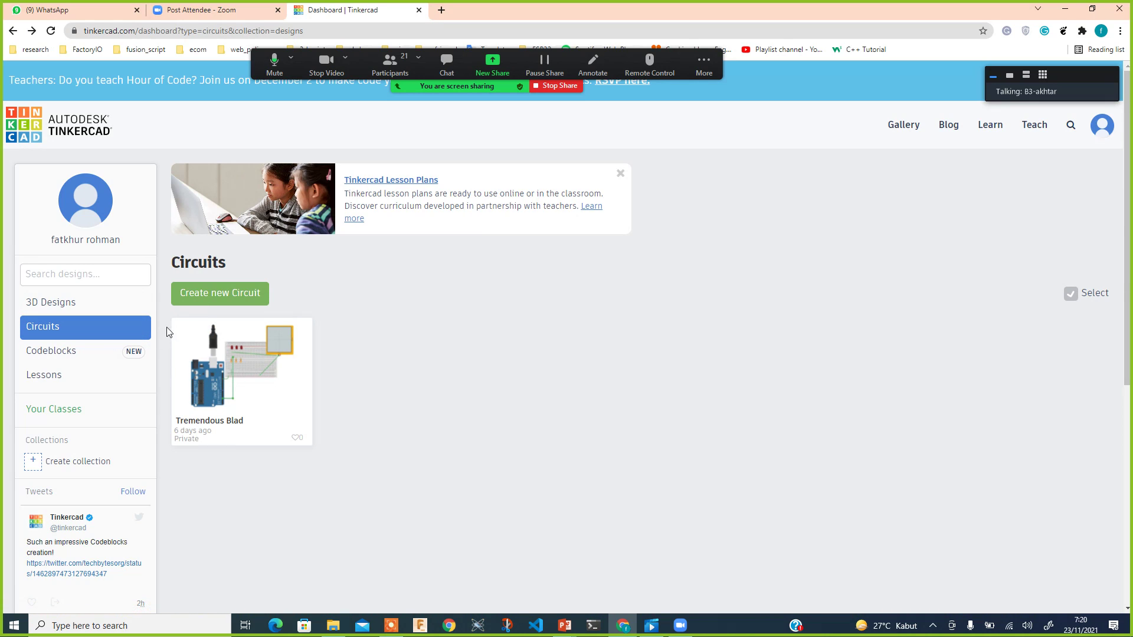
{"action": "left_click", "coordinate": [206, 293]}
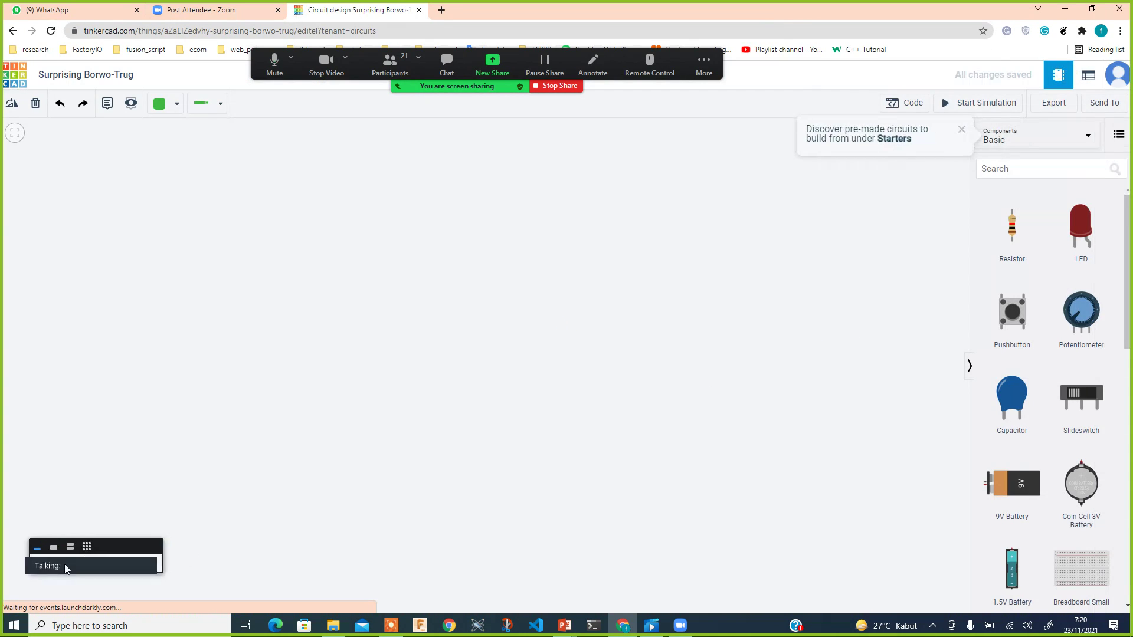
Step: Search the components for "uno" and place an Arduino Uno R3 in the workspace
{"action": "left_click", "coordinate": [1022, 172]}
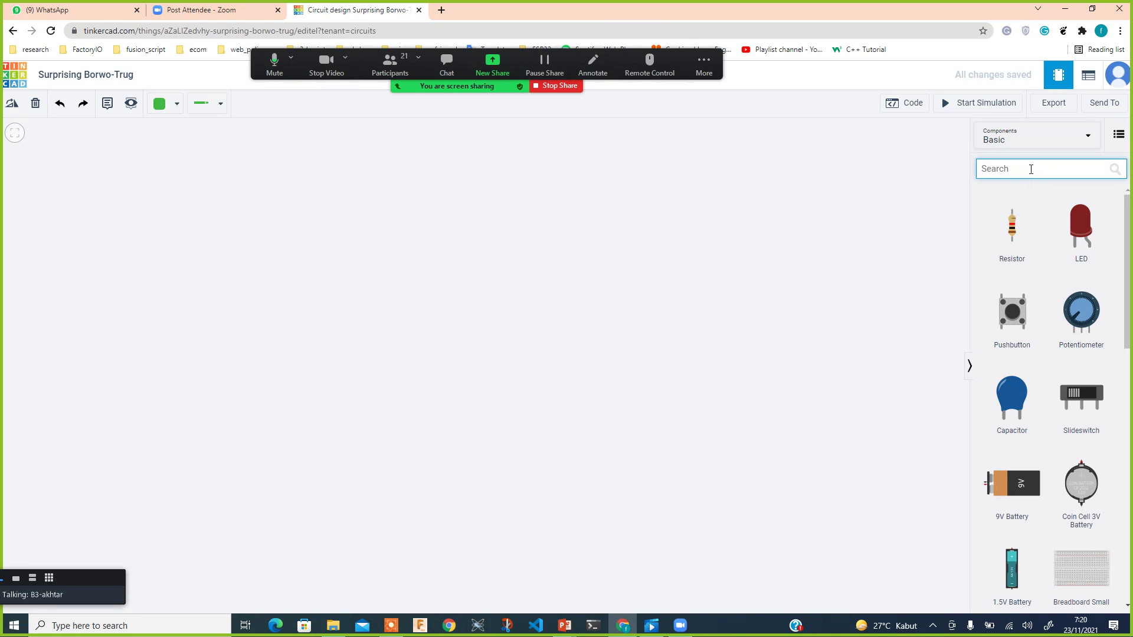
{"action": "type", "text": "tin"}
{"action": "key", "text": "BackSpace"}
{"action": "key", "text": "BackSpace"}
{"action": "key", "text": "BackSpace"}
{"action": "type", "text": "uno"}
{"action": "left_click", "coordinate": [275, 383]}
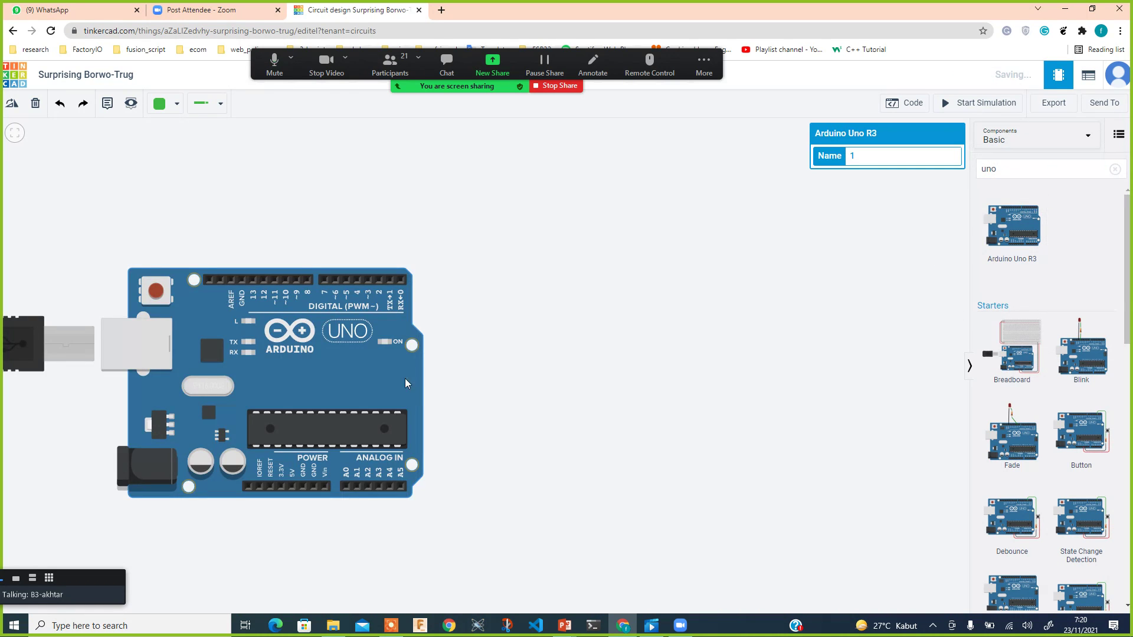
{"action": "scroll", "coordinate": [405, 378], "scroll_direction": "down", "scroll_amount": 2}
{"action": "left_click", "coordinate": [1001, 170]}
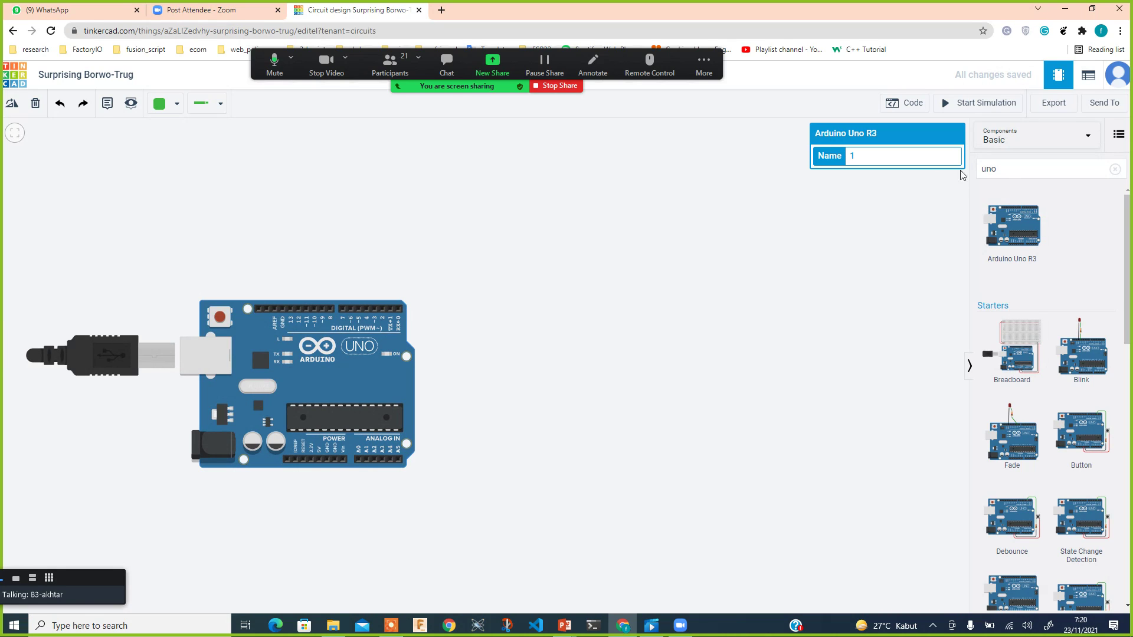
{"action": "left_click", "coordinate": [1044, 167]}
{"action": "key", "text": "BackSpace"}
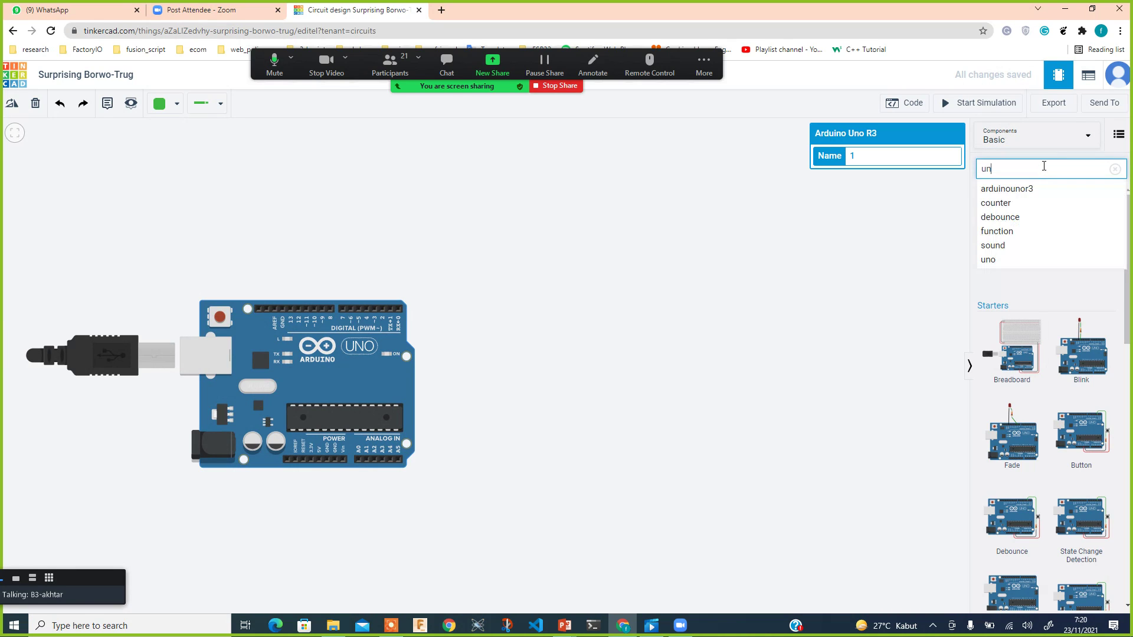
{"action": "key", "text": "BackSpace"}
{"action": "key", "text": "BackSpace"}
{"action": "type", "text": "proto"}
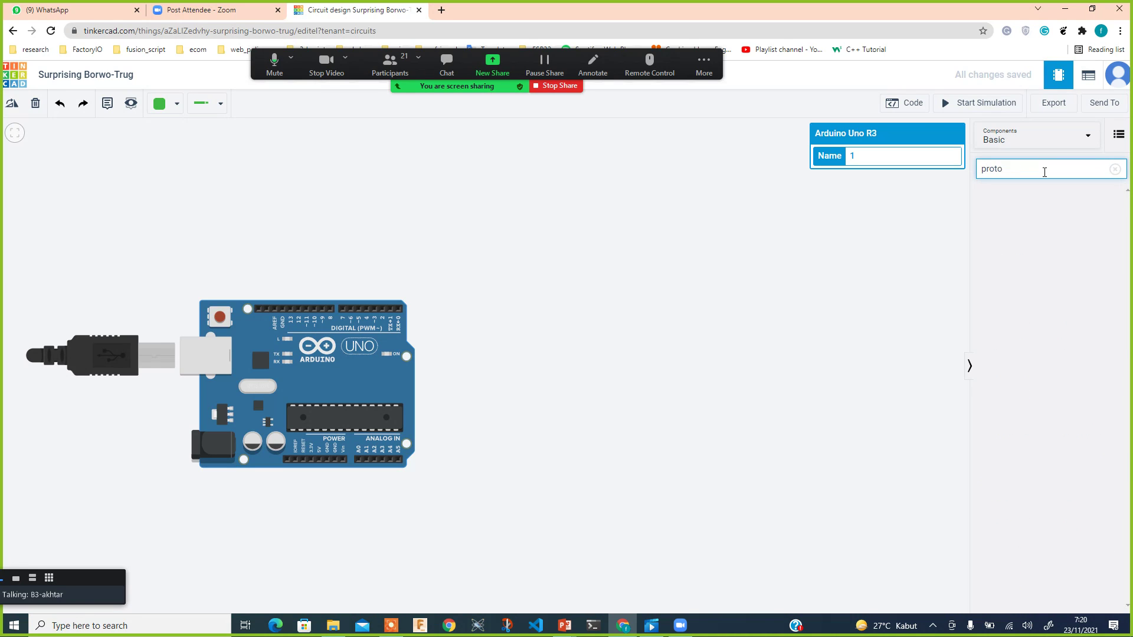
{"action": "key", "text": "BackSpace"}
{"action": "key", "text": "BackSpace"}
{"action": "key", "text": "BackSpace"}
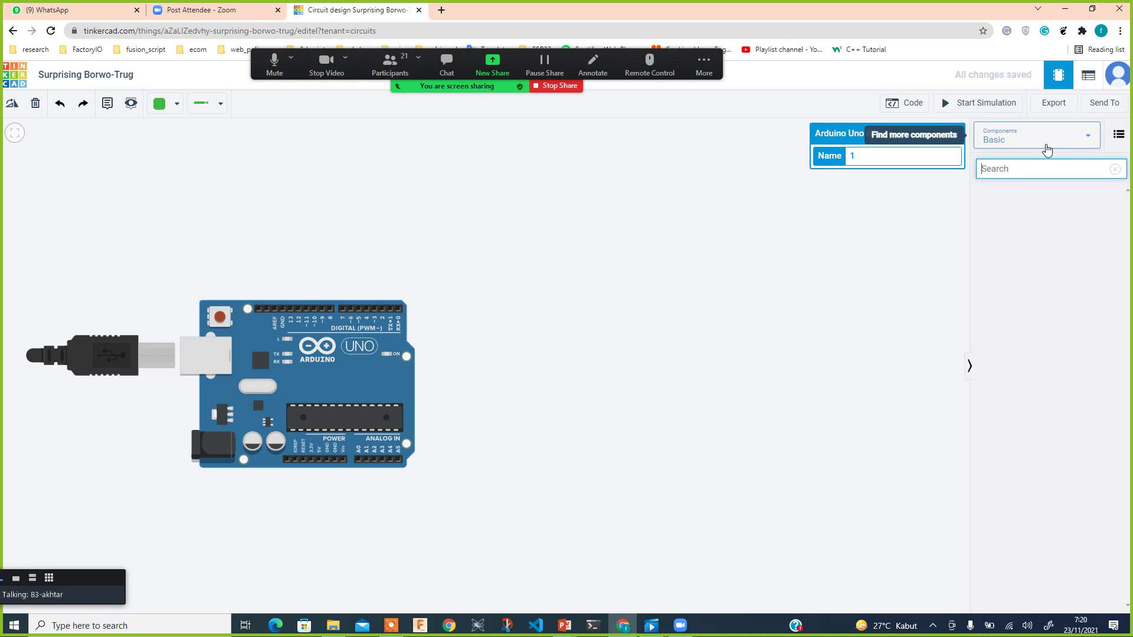
Step: Search the components for "bread", place a full-size Breadboard and arrange it side by side with the Arduino
{"action": "type", "text": "bread"}
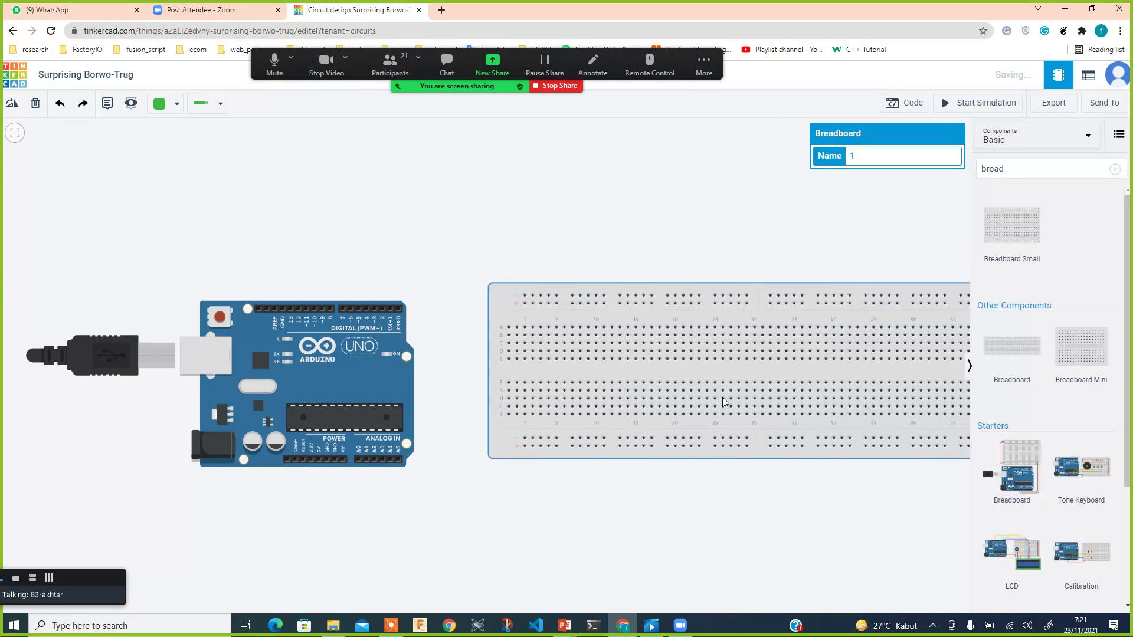
{"action": "left_click", "coordinate": [696, 357]}
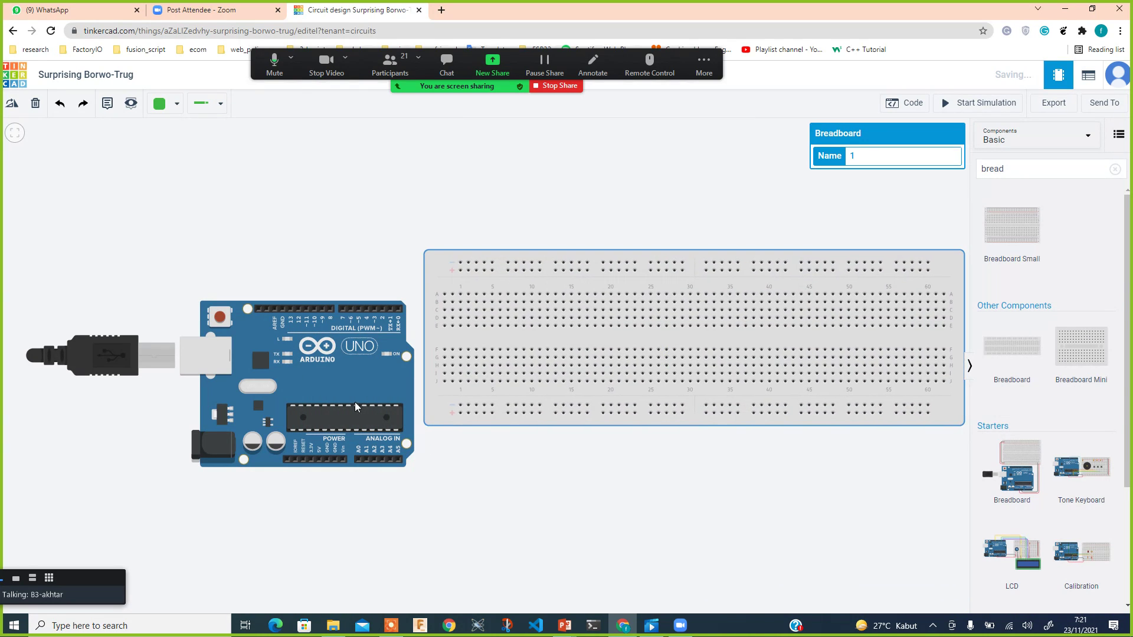
{"action": "left_click_drag", "start_coordinate": [355, 402], "coordinate": [234, 432]}
{"action": "left_click_drag", "start_coordinate": [515, 374], "coordinate": [455, 437]}
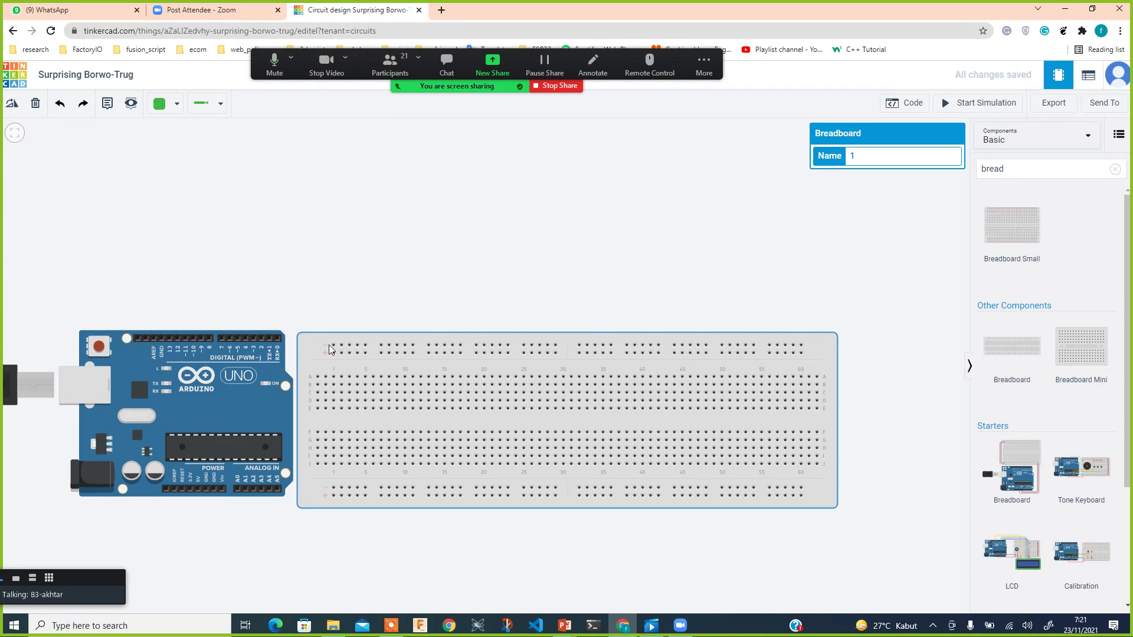
Step: Examine how the holes in the breadboard's power rails and numbered columns are connected to each other
{"action": "scroll", "coordinate": [330, 349], "scroll_direction": "up", "scroll_amount": 5}
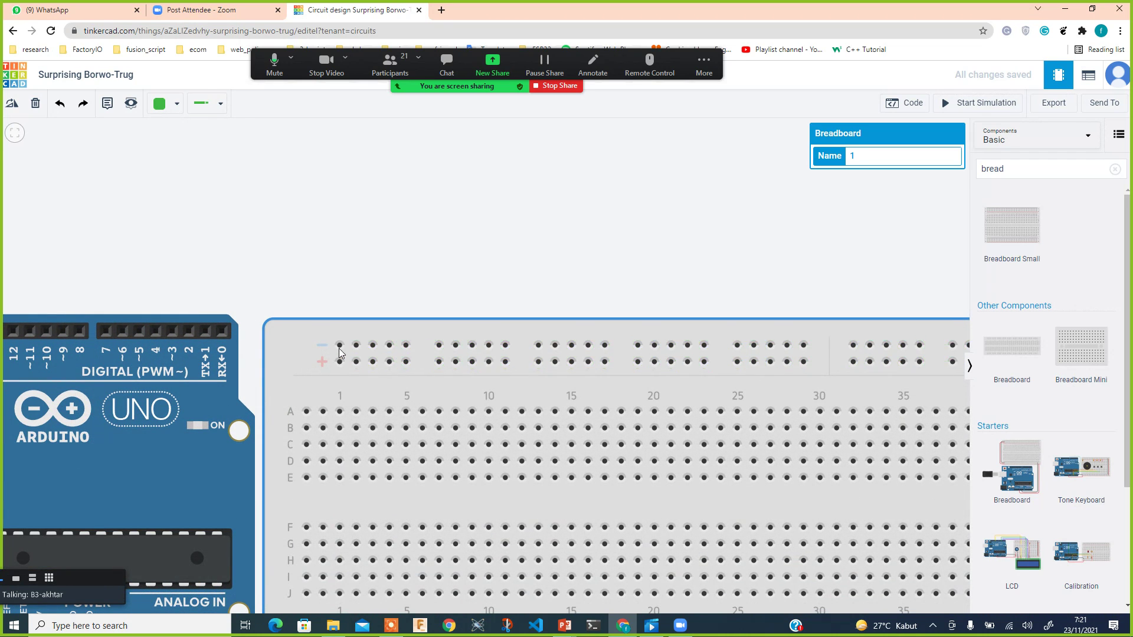
{"action": "scroll", "coordinate": [334, 387], "scroll_direction": "down", "scroll_amount": 1}
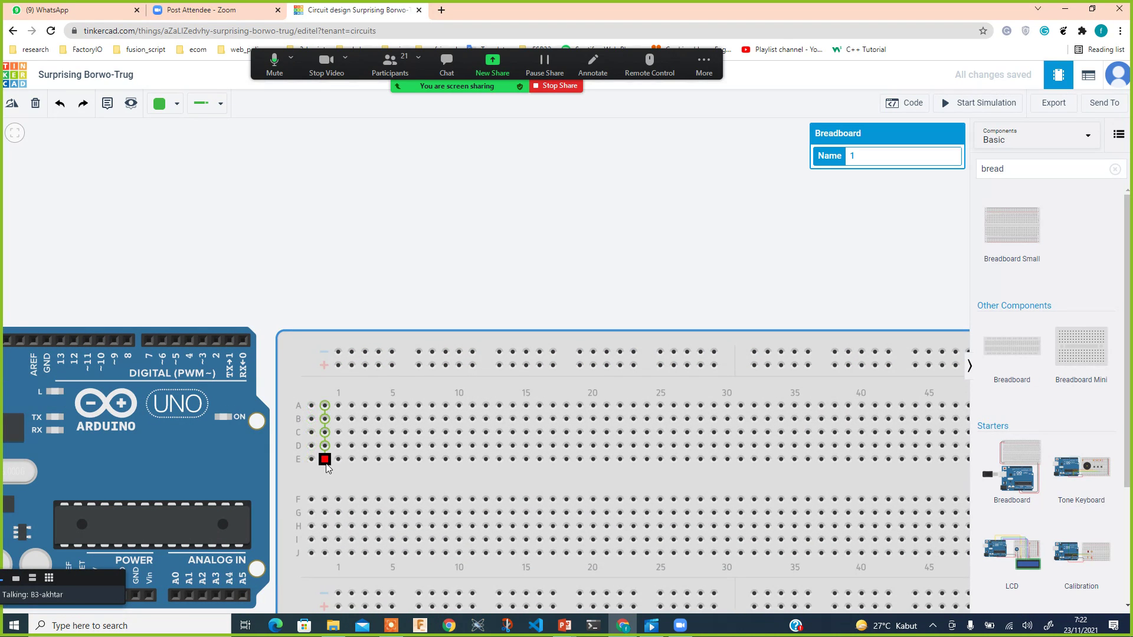
{"action": "scroll", "coordinate": [352, 335], "scroll_direction": "down", "scroll_amount": 1}
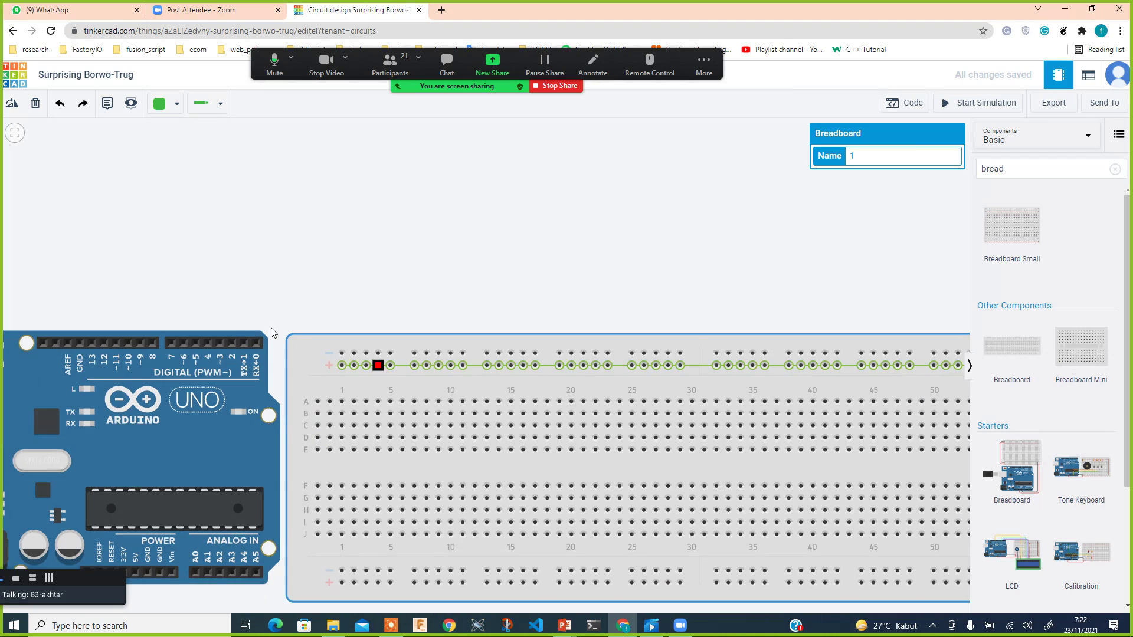
{"action": "scroll", "coordinate": [377, 366], "scroll_direction": "down", "scroll_amount": 1}
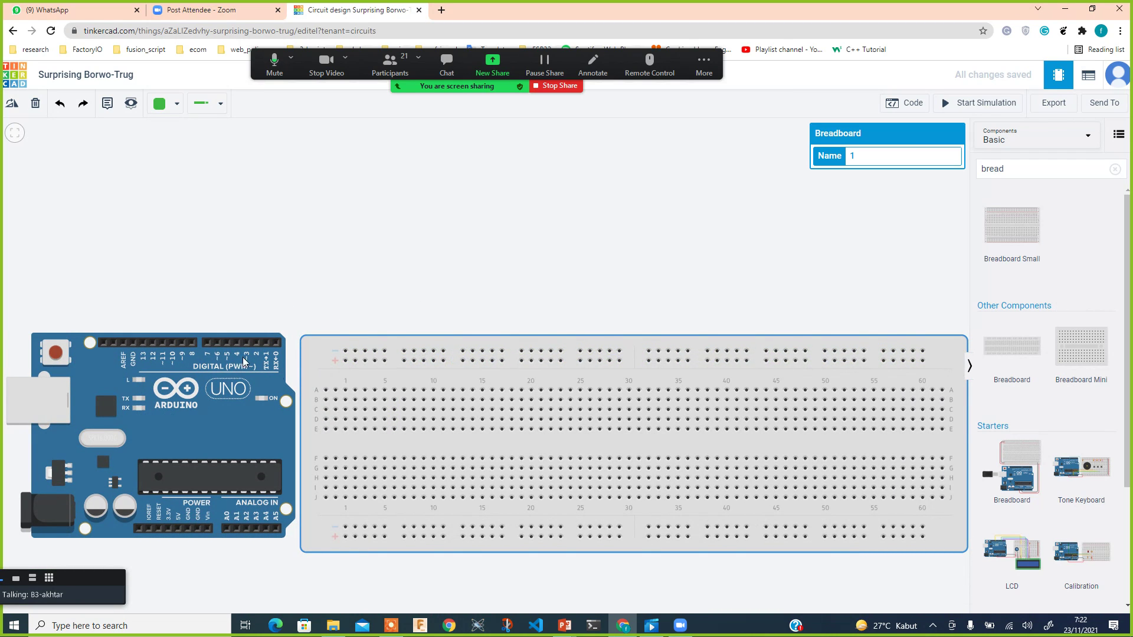
{"action": "scroll", "coordinate": [244, 361], "scroll_direction": "down", "scroll_amount": 1}
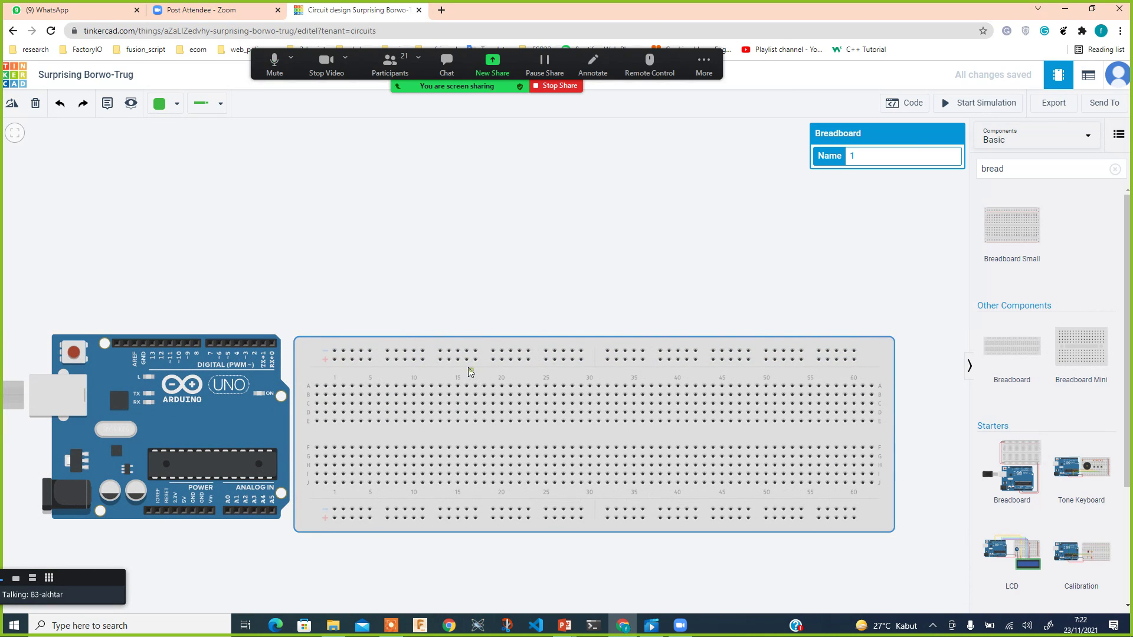
{"action": "left_click_drag", "start_coordinate": [474, 373], "coordinate": [478, 360]}
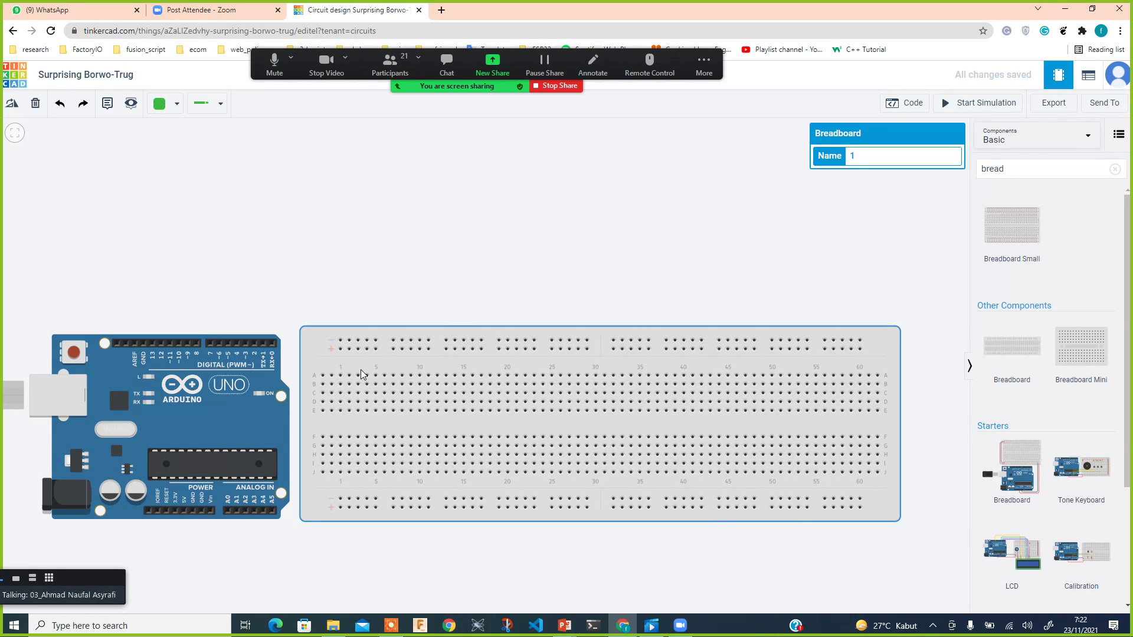
{"action": "scroll", "coordinate": [361, 369], "scroll_direction": "up", "scroll_amount": 3}
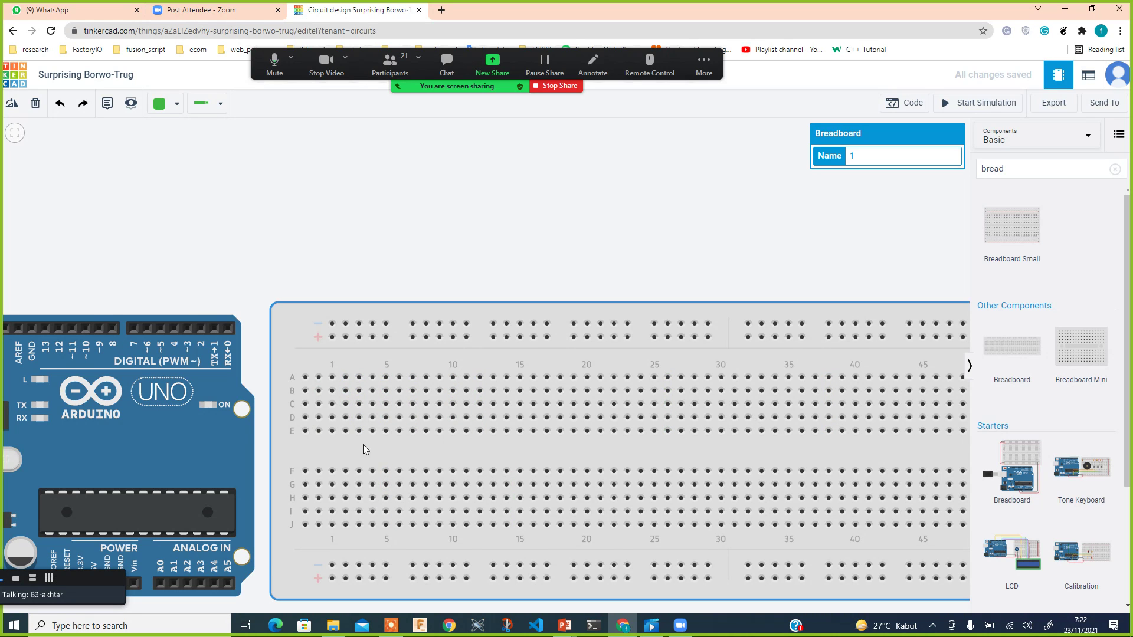
{"action": "scroll", "coordinate": [363, 444], "scroll_direction": "down", "scroll_amount": 2}
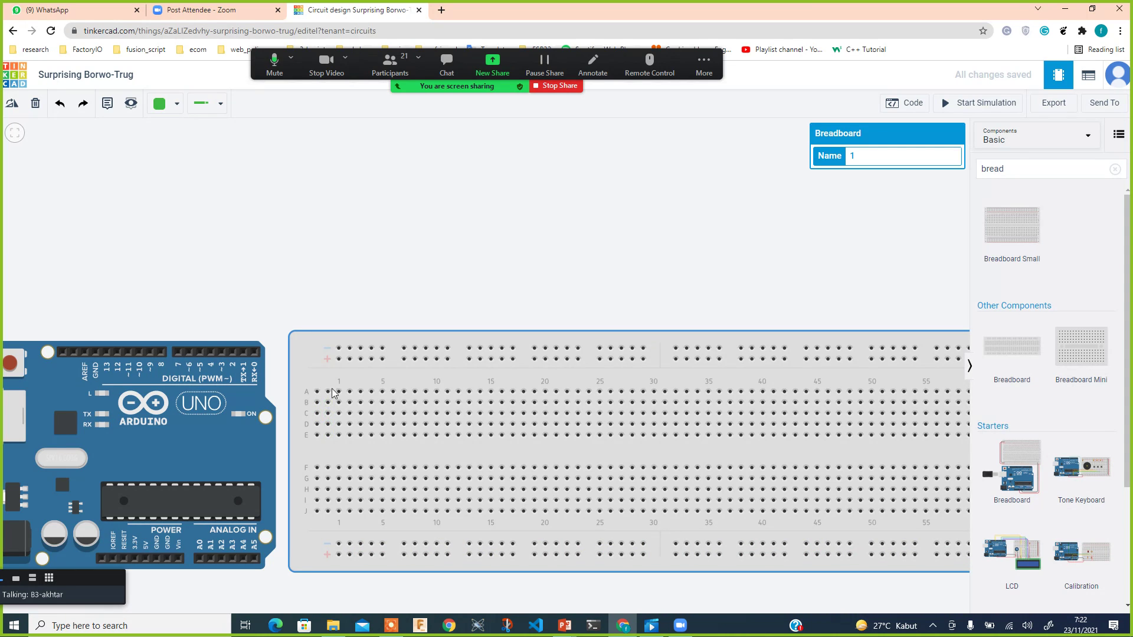
{"action": "scroll", "coordinate": [421, 361], "scroll_direction": "down", "scroll_amount": 2}
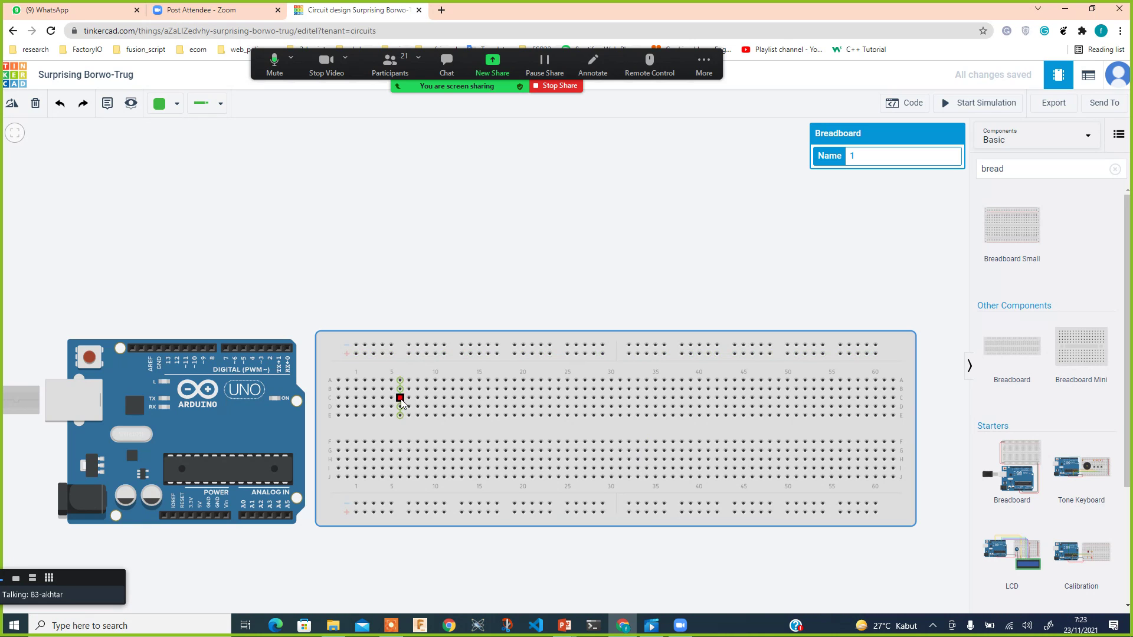
{"action": "key", "text": "alt+Tab"}
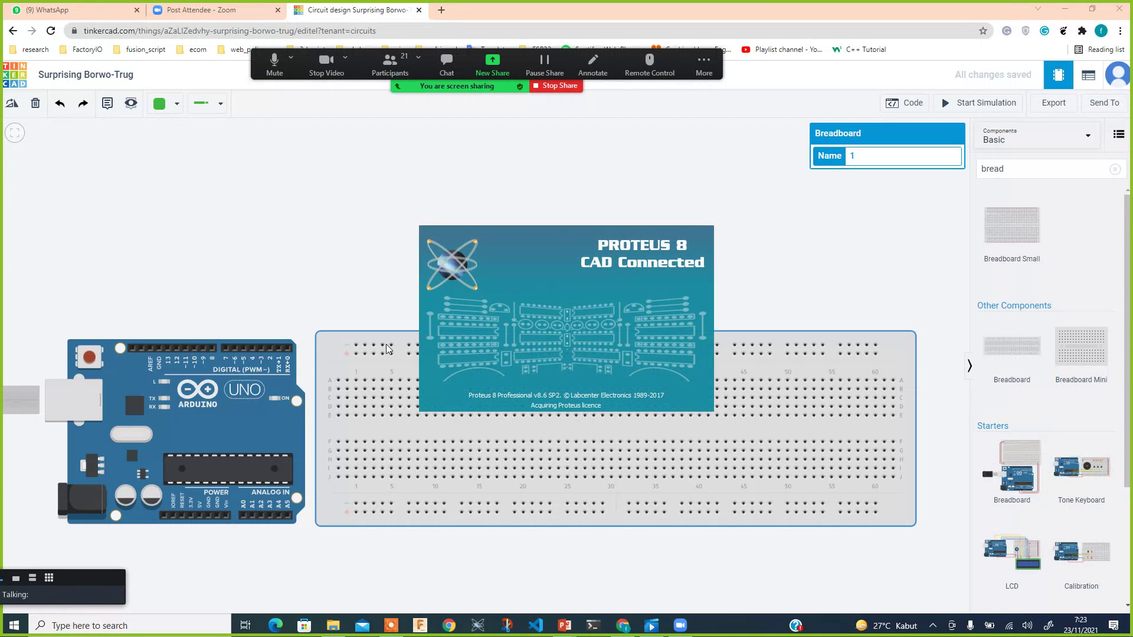
Step: Rotate the Arduino clockwise until its USB connector points up and position it beside the breadboard's column 1 end
{"action": "left_click_drag", "start_coordinate": [166, 404], "coordinate": [161, 409]}
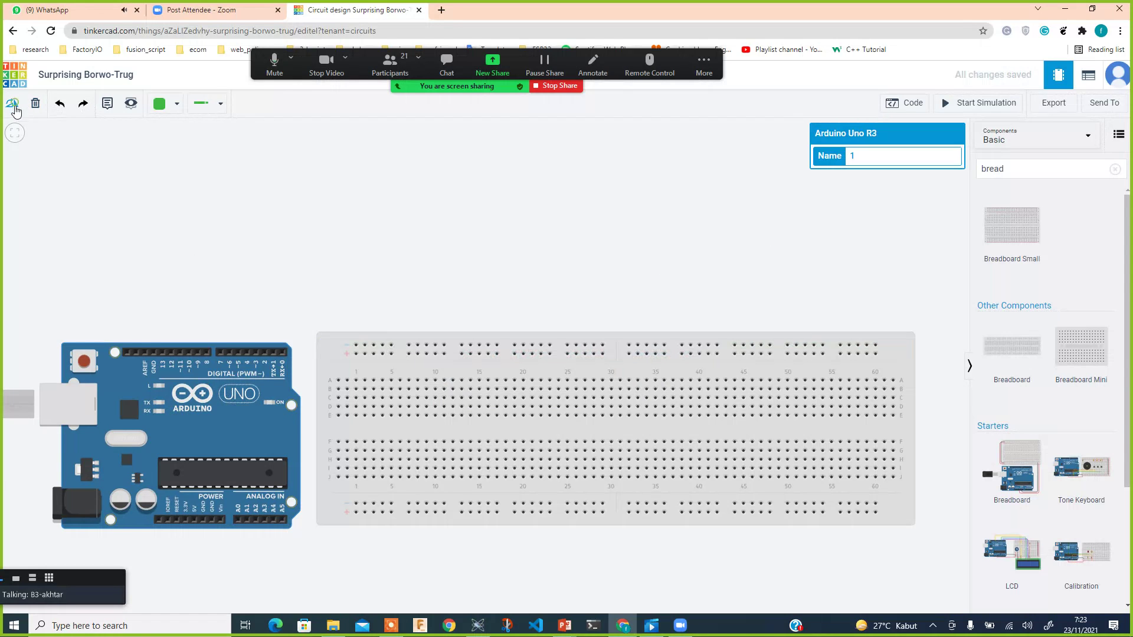
{"action": "left_click", "coordinate": [12, 103]}
{"action": "left_click", "coordinate": [12, 105]}
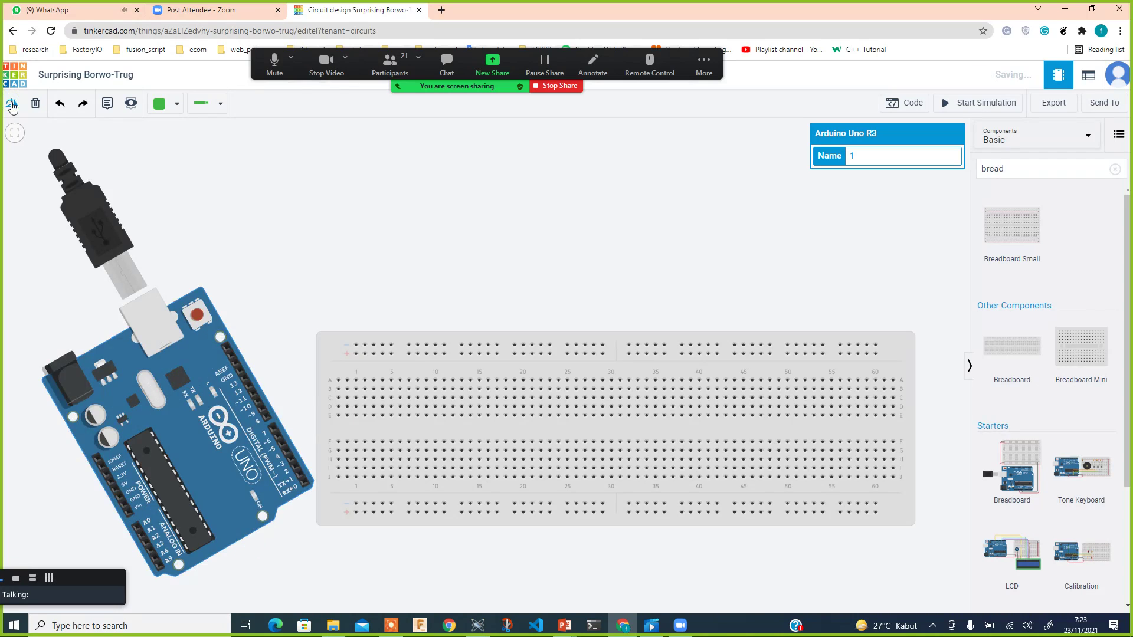
{"action": "left_click", "coordinate": [12, 105]}
{"action": "left_click_drag", "start_coordinate": [164, 301], "coordinate": [217, 315]}
{"action": "left_click_drag", "start_coordinate": [239, 362], "coordinate": [221, 400]}
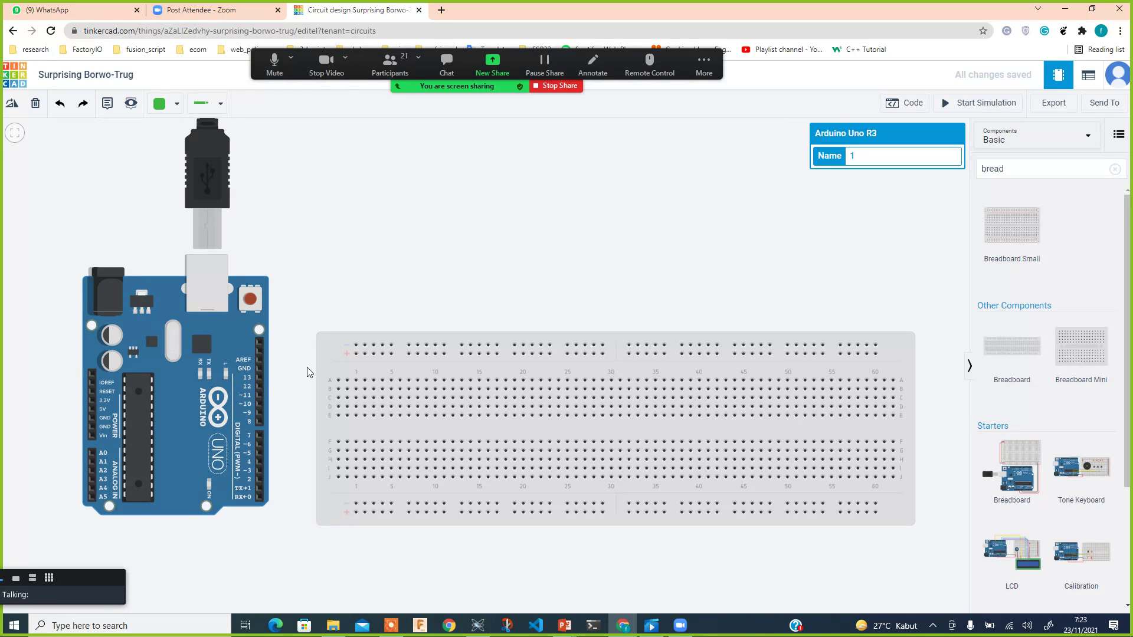
Step: Wire the Arduino's GND pin beside pin 13 to the first hole of the breadboard's upper negative rail, with squared bends in the gap
{"action": "left_click", "coordinate": [261, 368]}
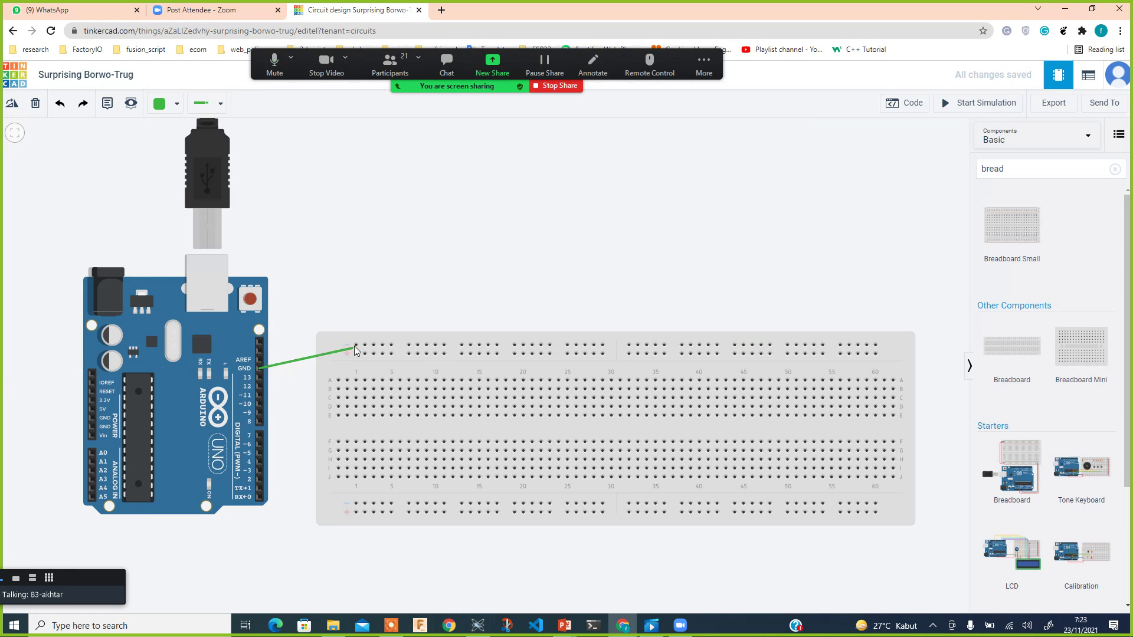
{"action": "left_click", "coordinate": [356, 346]}
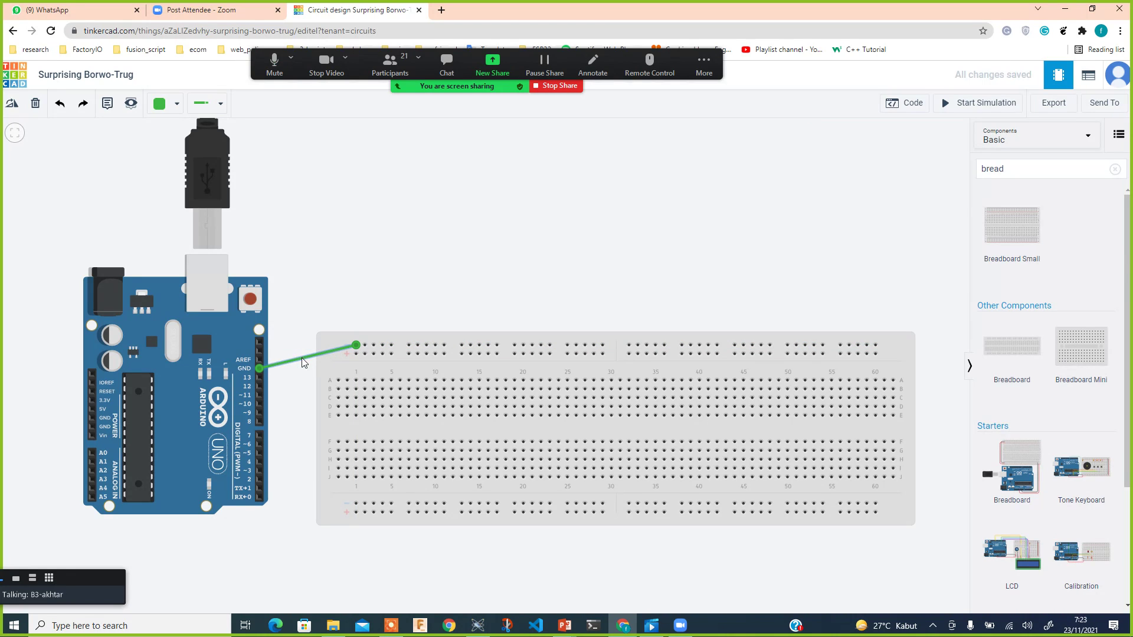
{"action": "mouse_move", "coordinate": [303, 358]}
{"action": "left_mouse_down"}
{"action": "mouse_move", "coordinate": [295, 345]}
{"action": "mouse_move", "coordinate": [289, 369]}
{"action": "mouse_move", "coordinate": [302, 371]}
{"action": "left_mouse_up"}
{"action": "left_click", "coordinate": [330, 312]}
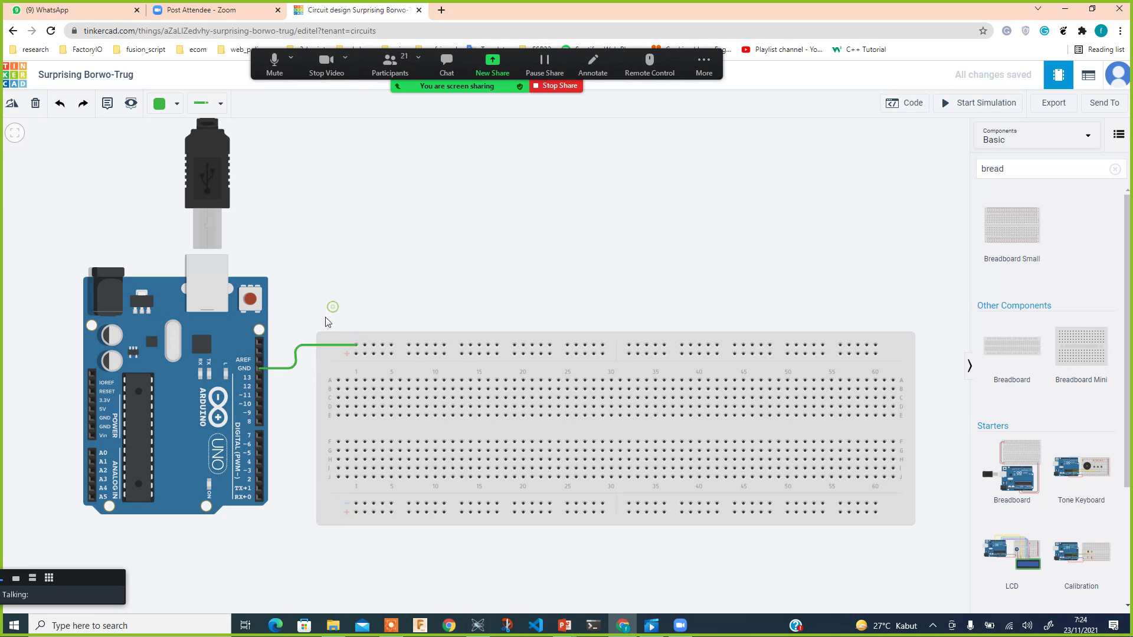
Step: Change the colour of the GND wire to black
{"action": "left_click", "coordinate": [299, 358]}
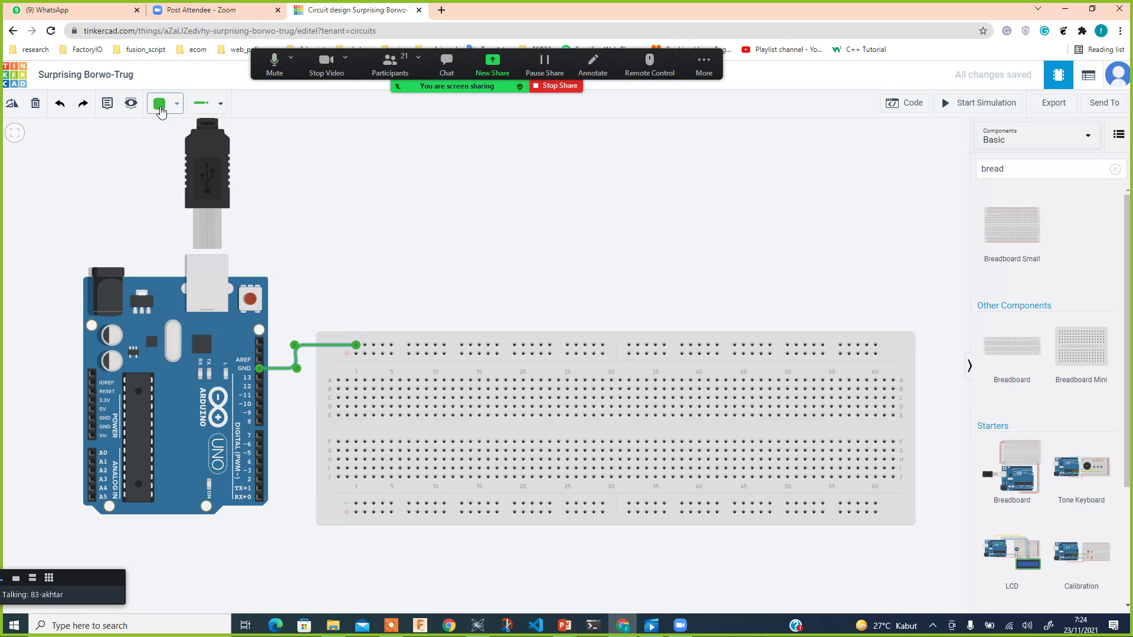
{"action": "left_click", "coordinate": [160, 104]}
{"action": "left_click", "coordinate": [180, 140]}
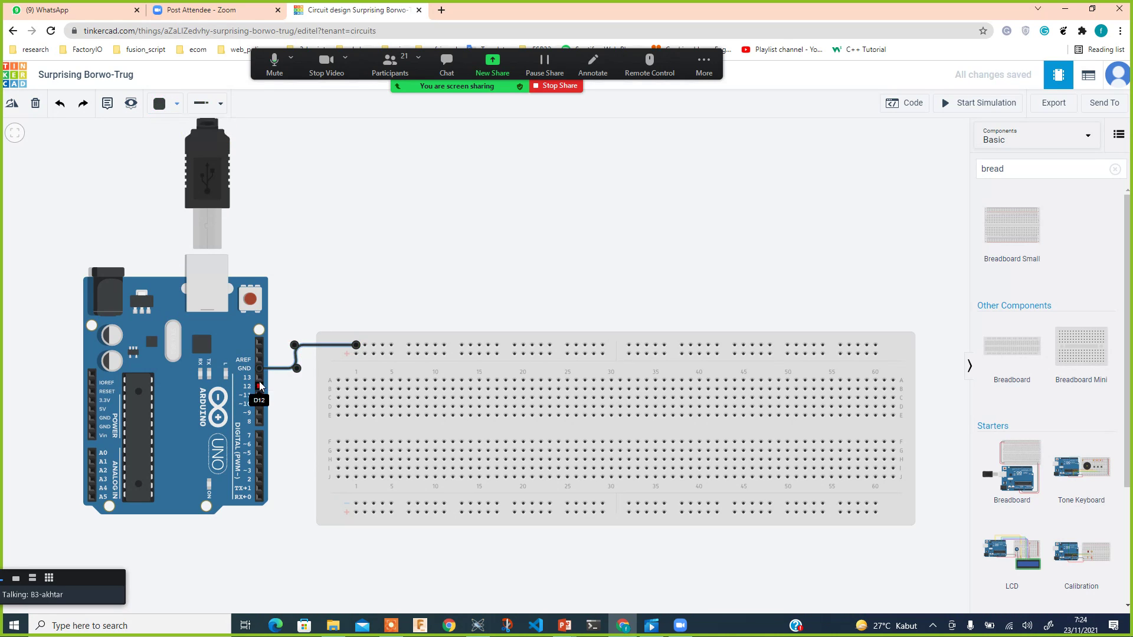
{"action": "left_click", "coordinate": [304, 299]}
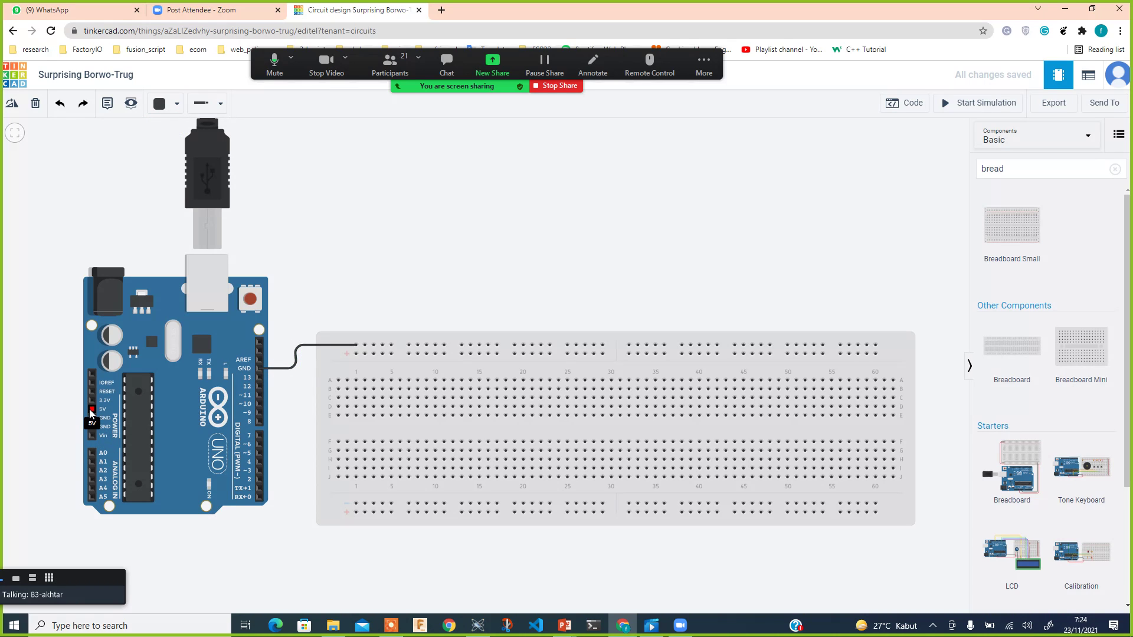
Step: Wire the Arduino's 5V pin to the first hole of the breadboard's lower positive rail, with squared bends around the Arduino's outer side and underneath
{"action": "mouse_move", "coordinate": [92, 414]}
{"action": "left_mouse_down"}
{"action": "mouse_move", "coordinate": [7, 408]}
{"action": "mouse_move", "coordinate": [37, 406]}
{"action": "left_mouse_up"}
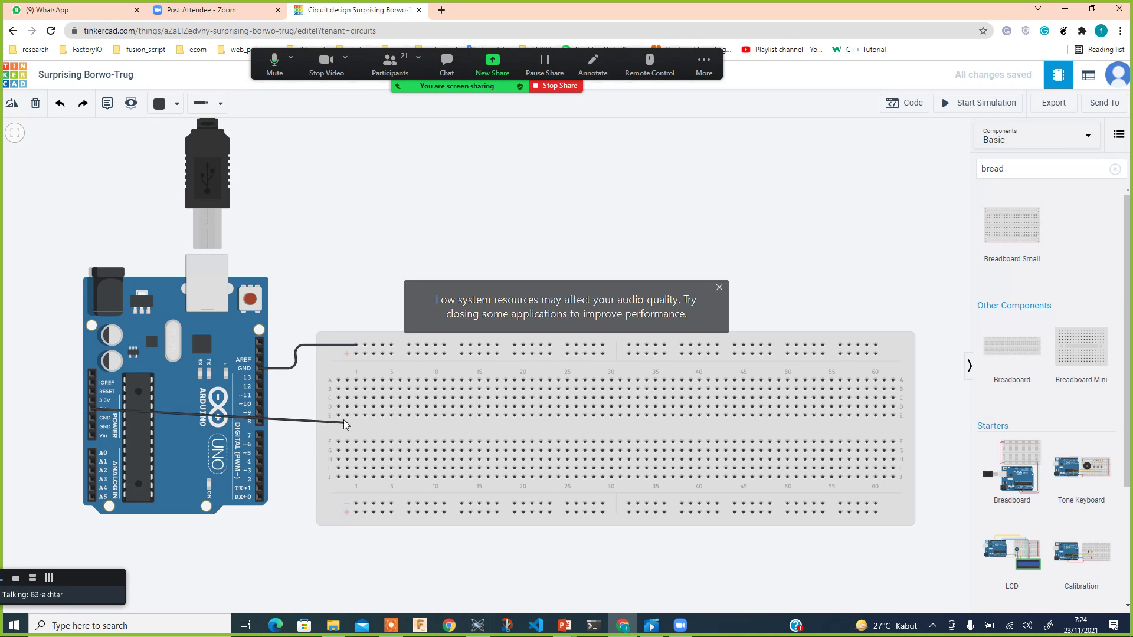
{"action": "left_click", "coordinate": [356, 512]}
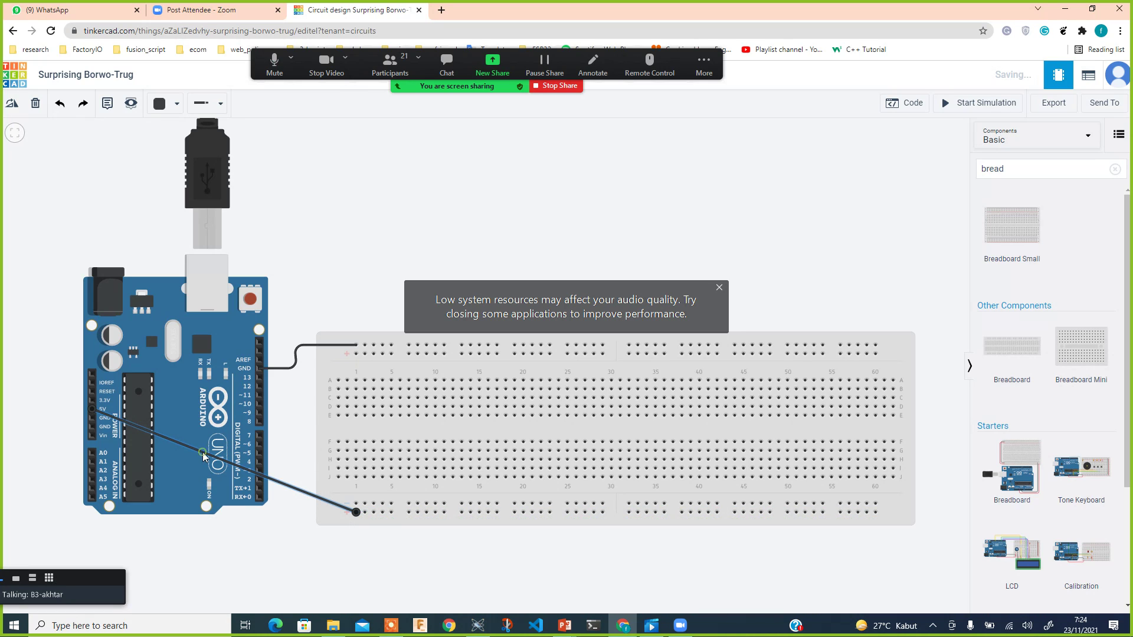
{"action": "left_click", "coordinate": [203, 454]}
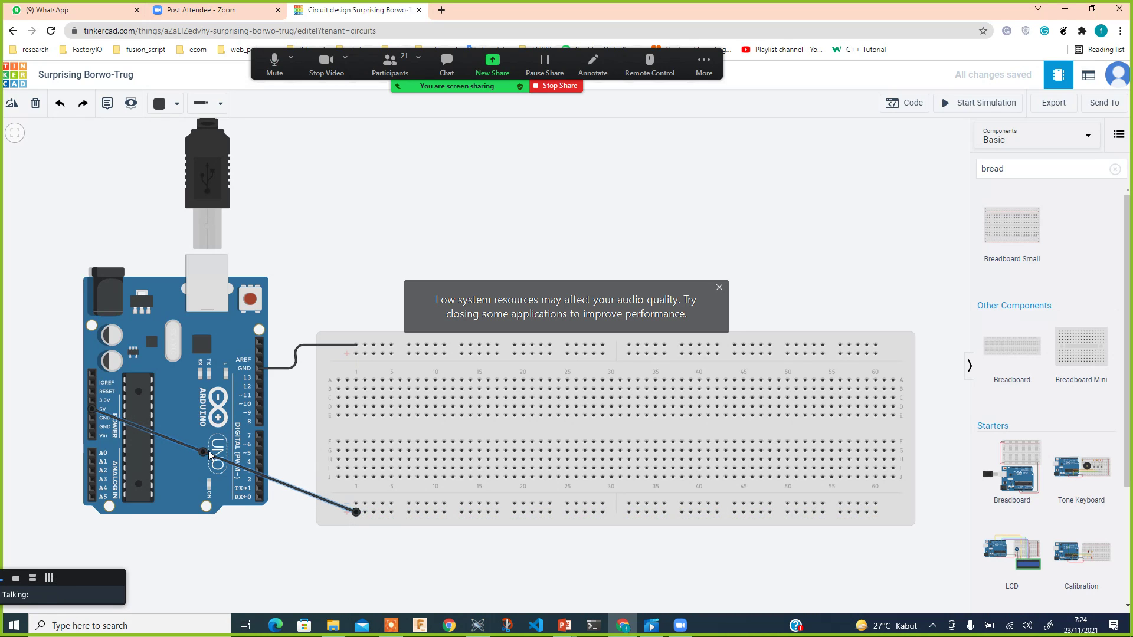
{"action": "left_click_drag", "start_coordinate": [203, 452], "coordinate": [40, 410]}
{"action": "left_click", "coordinate": [195, 460]}
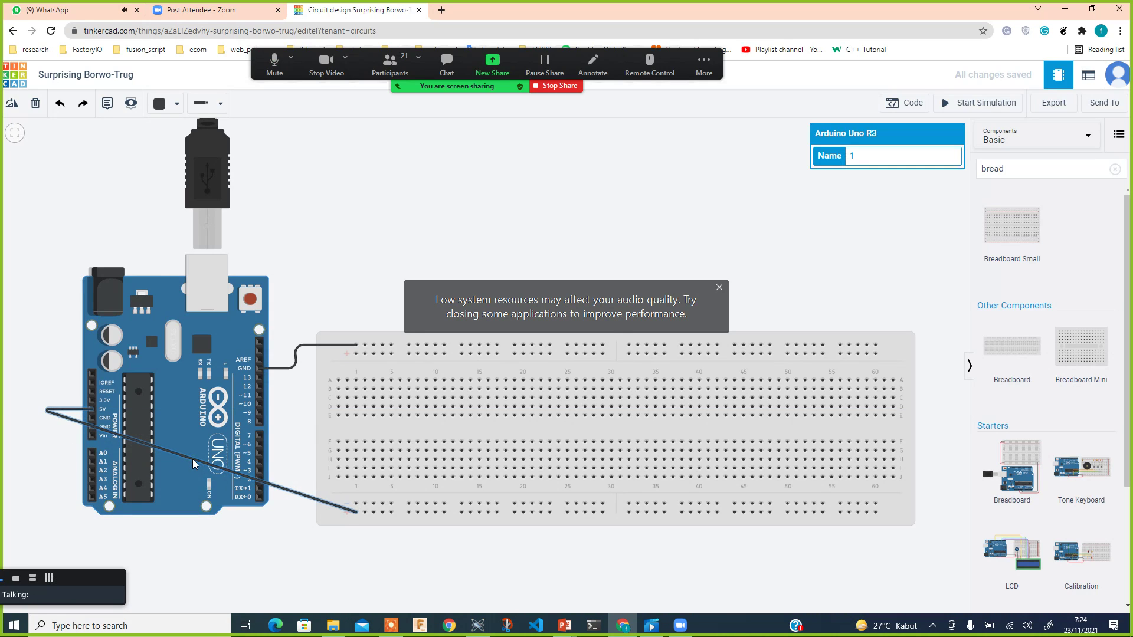
{"action": "left_click", "coordinate": [193, 462]}
{"action": "left_click_drag", "start_coordinate": [194, 461], "coordinate": [44, 530]}
{"action": "left_click_drag", "start_coordinate": [207, 525], "coordinate": [356, 526]}
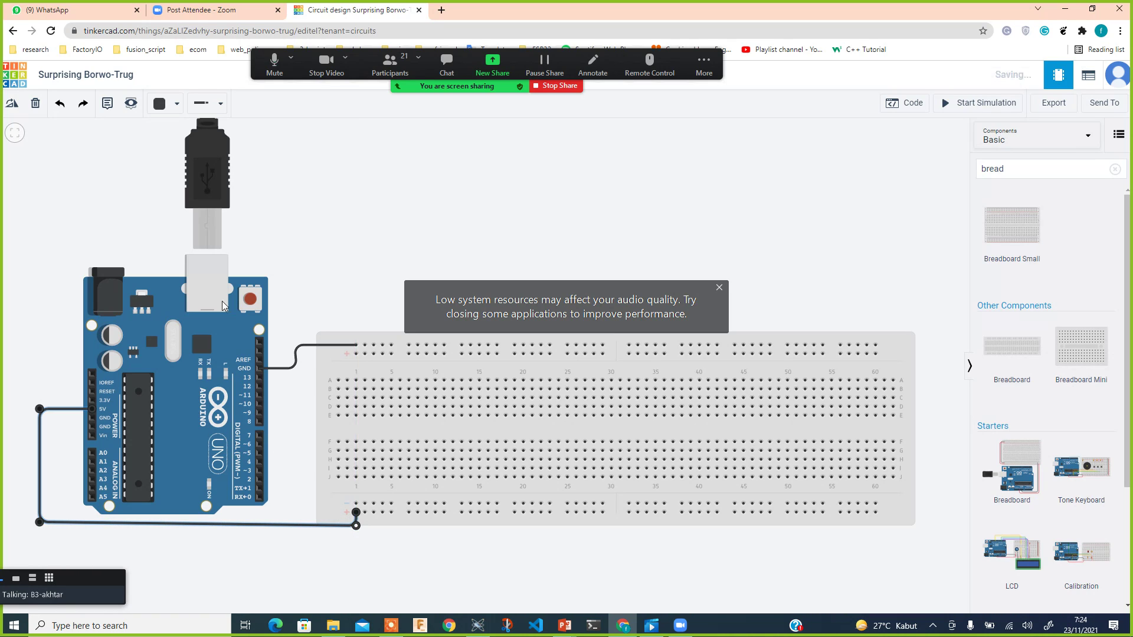
Step: Change the colour of the 5V wire to red and dismiss the low system resources notice
{"action": "left_click", "coordinate": [156, 116]}
{"action": "left_click", "coordinate": [183, 164]}
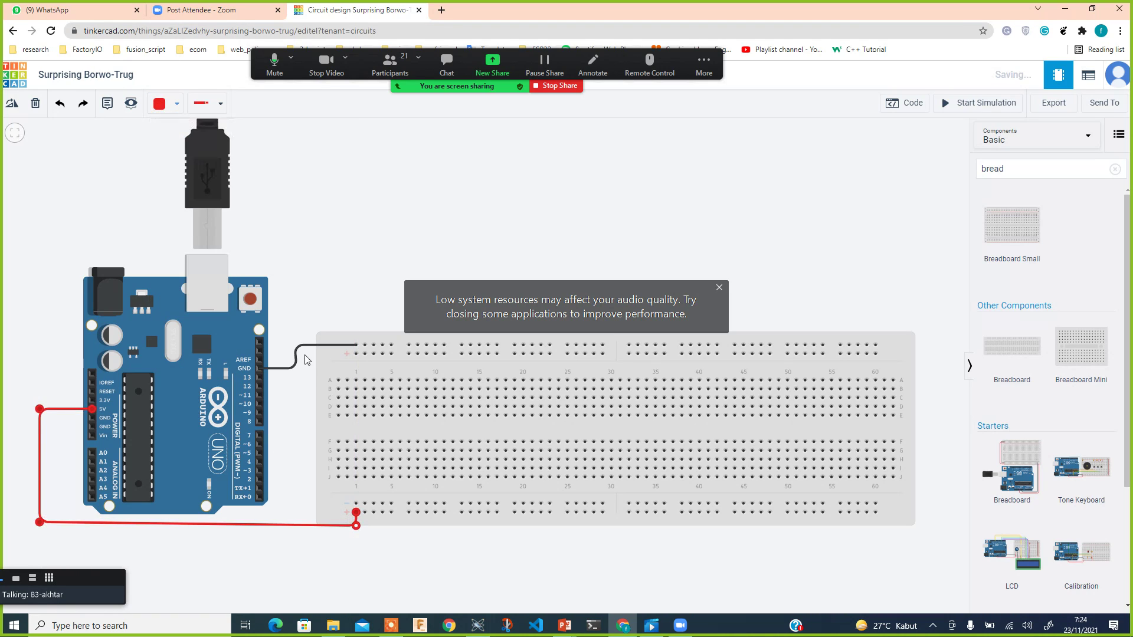
{"action": "left_click", "coordinate": [365, 258]}
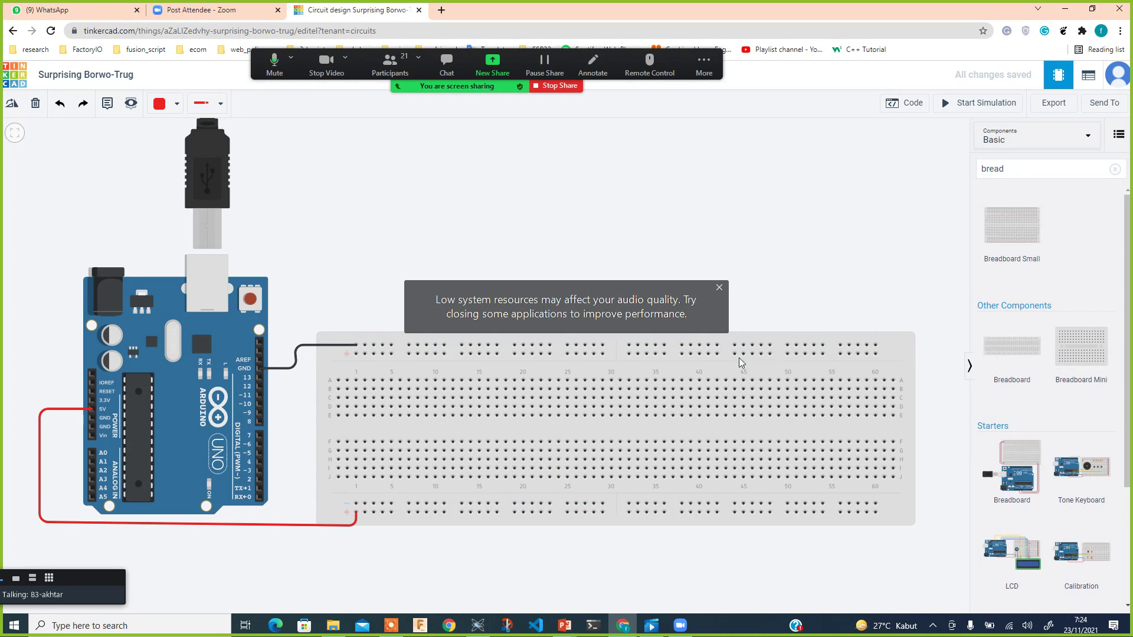
{"action": "left_click", "coordinate": [719, 289]}
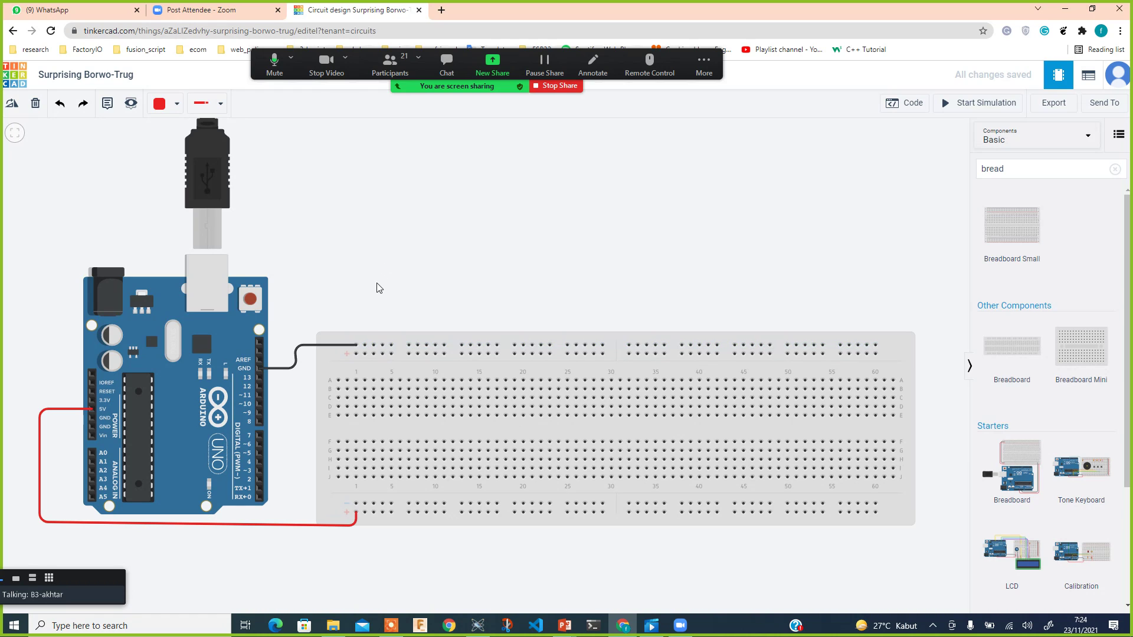
Step: Switch to Proteus and open the recent project w12_kontrol_on_off.pdsprj
{"action": "key", "text": "alt+Tab"}
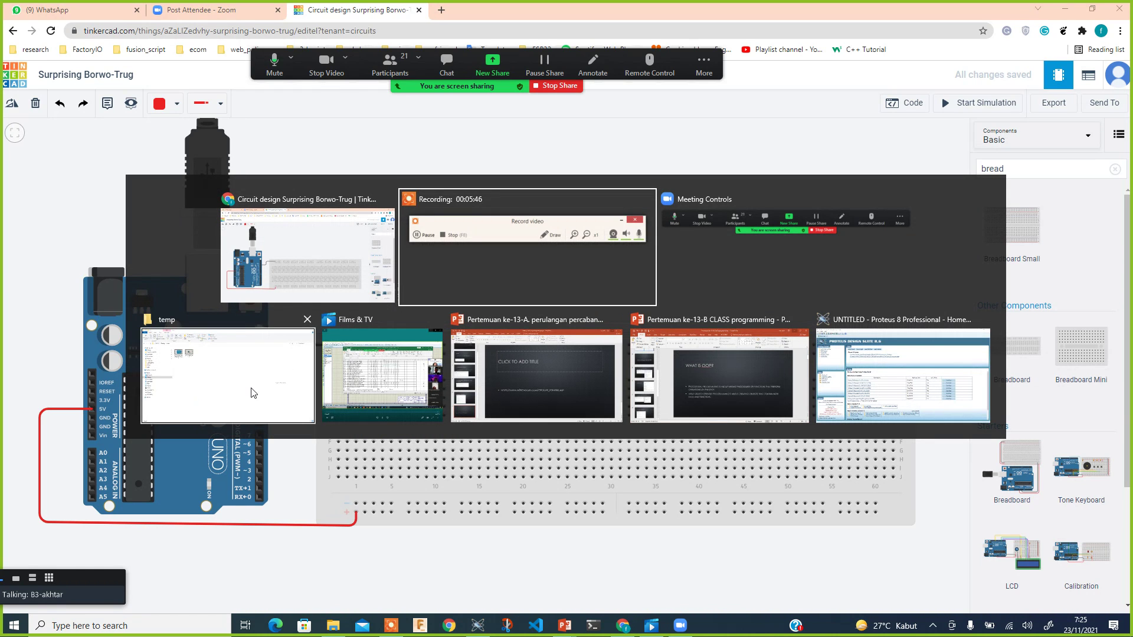
{"action": "left_click", "coordinate": [972, 389]}
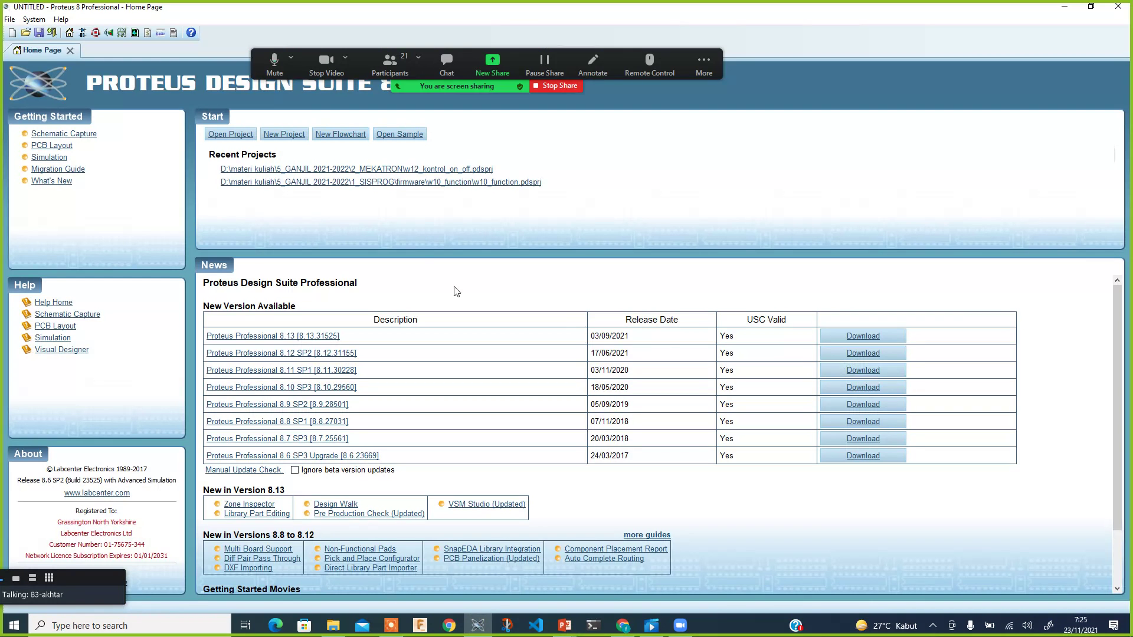
{"action": "left_click", "coordinate": [438, 170]}
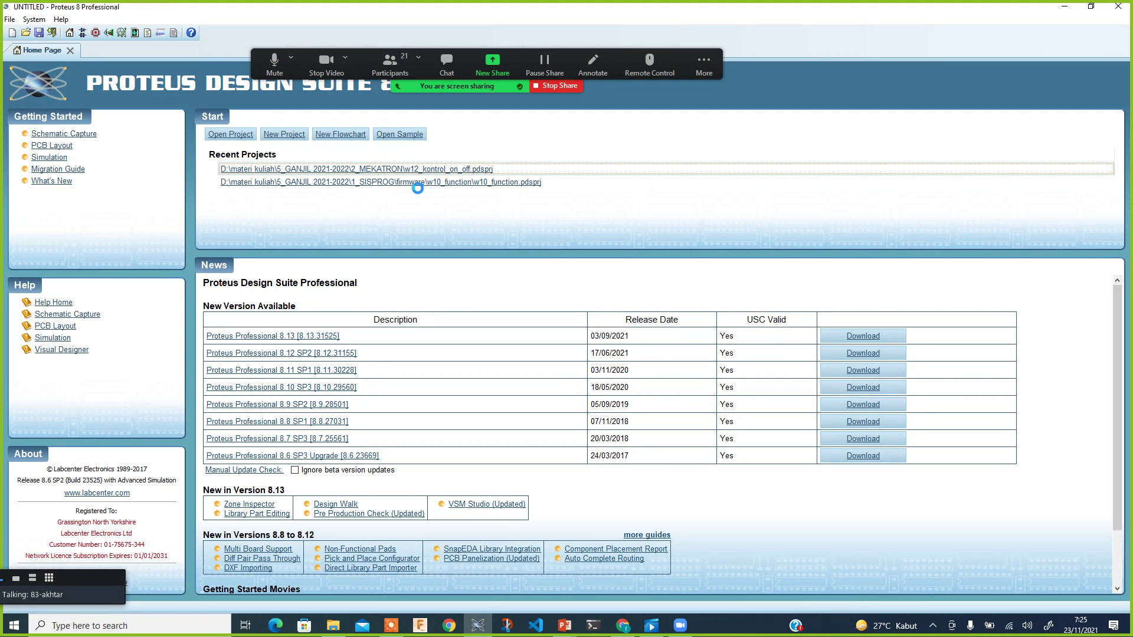
Step: Return to Tinkercad, replace the component search with "re", and place a resistor above the breadboard
{"action": "key", "text": "alt+Tab"}
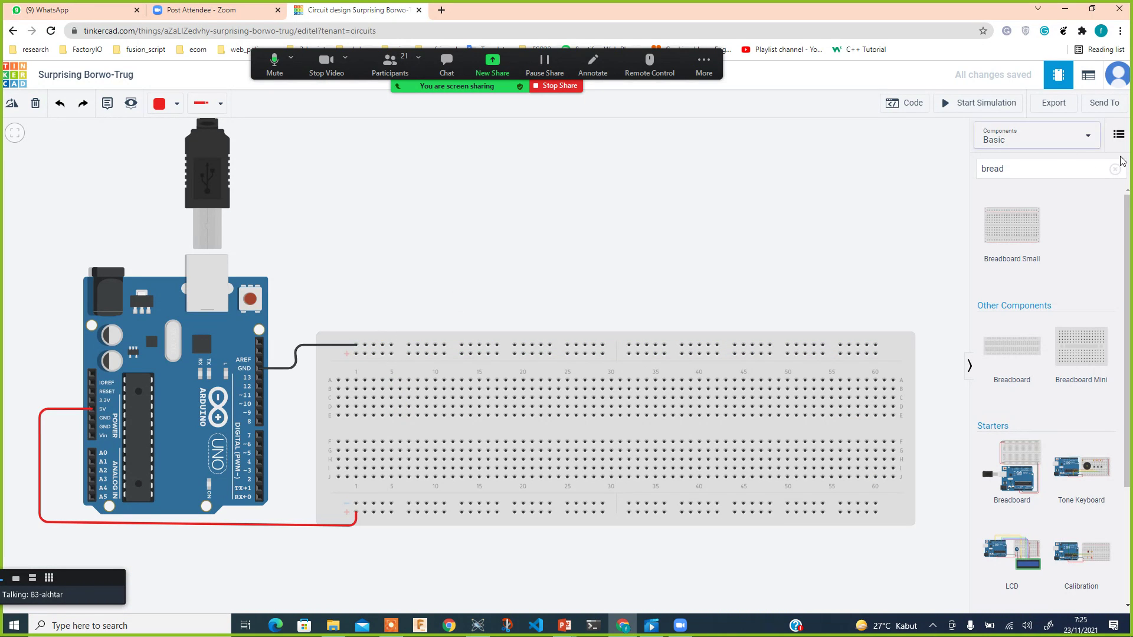
{"action": "left_click", "coordinate": [1061, 165]}
{"action": "type", "text": "res"}
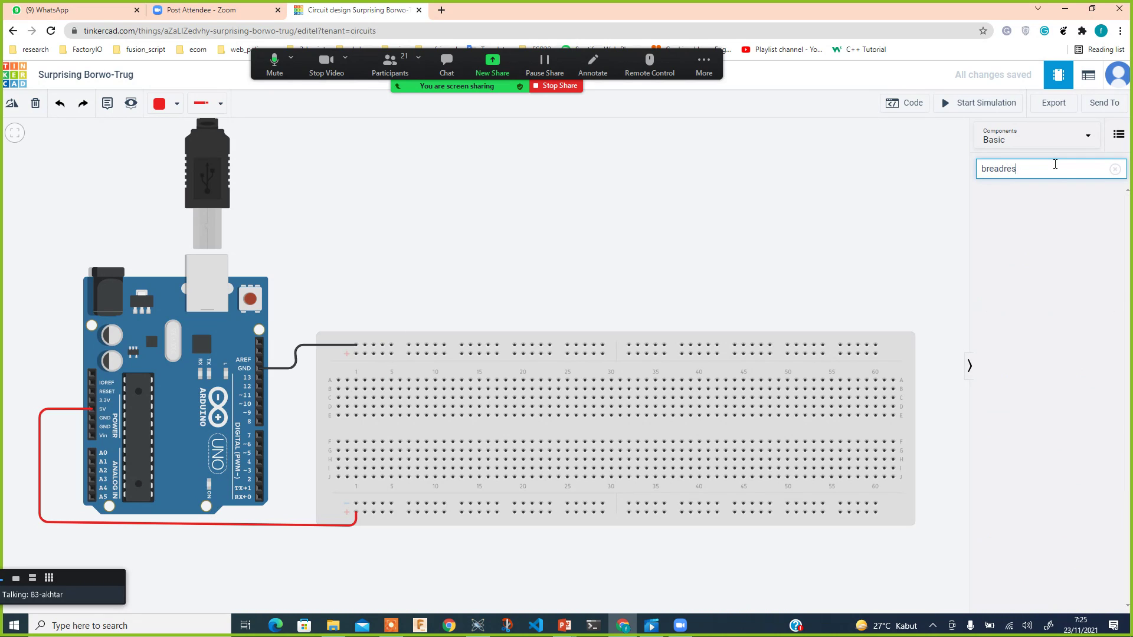
{"action": "key", "text": "ctrl+a"}
{"action": "key", "text": "BackSpace"}
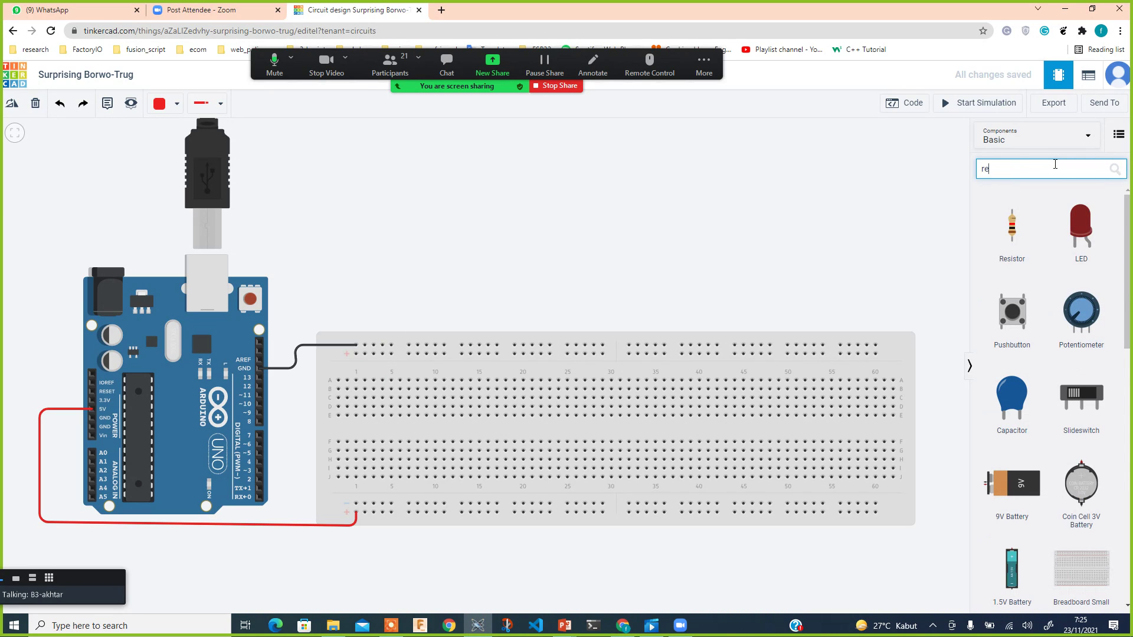
{"action": "left_click", "coordinate": [1017, 210]}
{"action": "left_click", "coordinate": [1016, 229]}
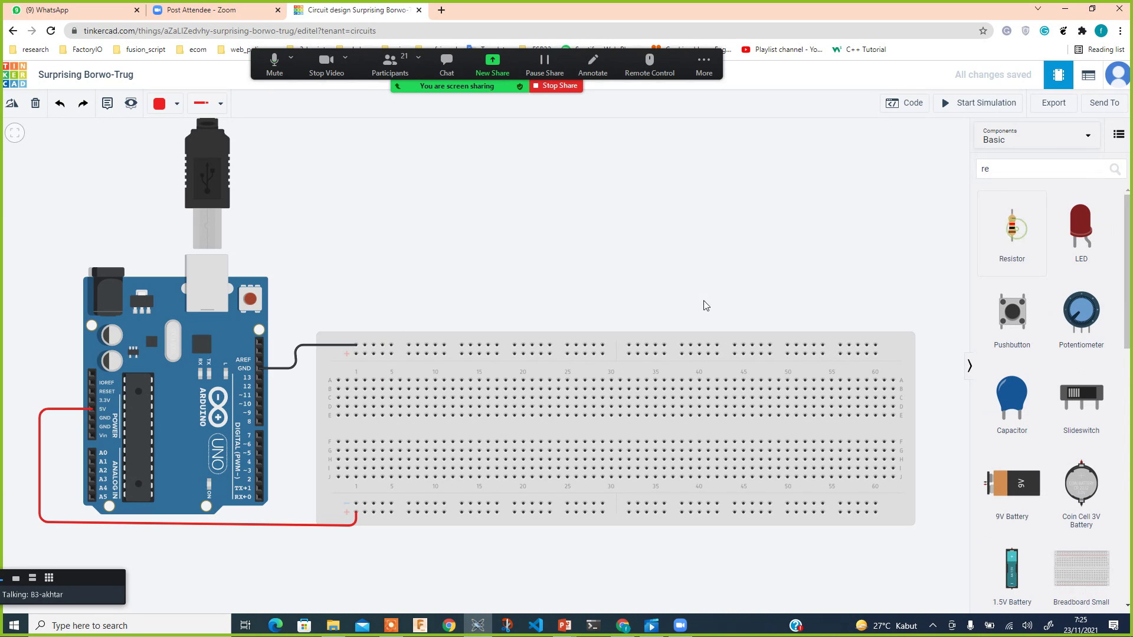
{"action": "left_click", "coordinate": [509, 255]}
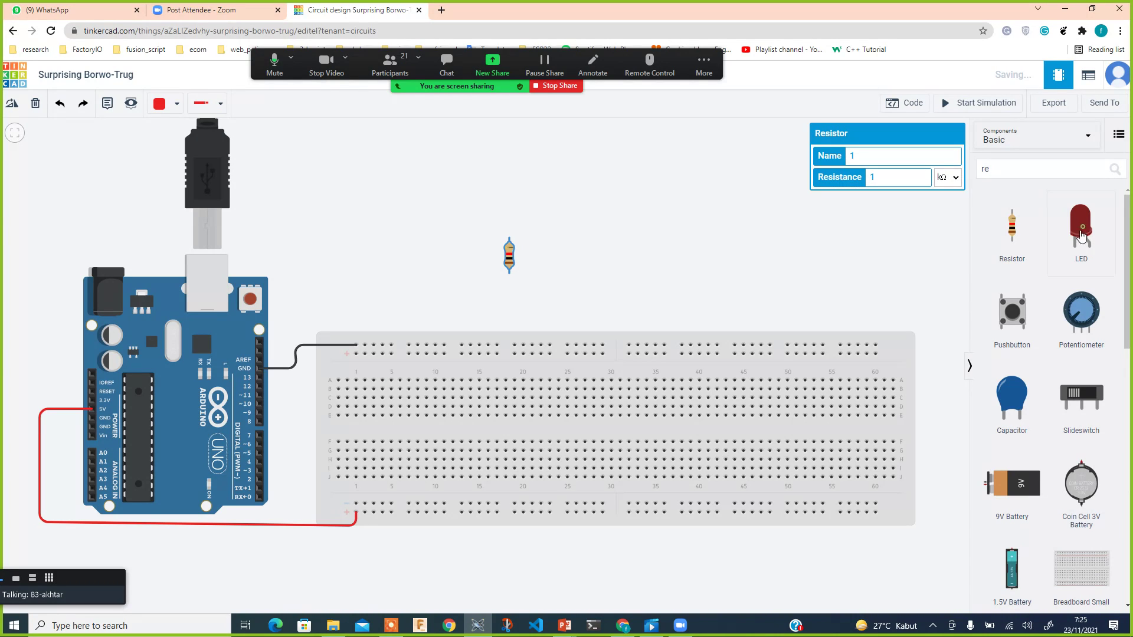
Step: Add a red LED above the breadboard and move the resistor farther away from it, towards the Arduino
{"action": "left_click", "coordinate": [611, 251]}
{"action": "left_click_drag", "start_coordinate": [607, 250], "coordinate": [577, 272]}
{"action": "scroll", "coordinate": [577, 271], "scroll_direction": "up", "scroll_amount": 4}
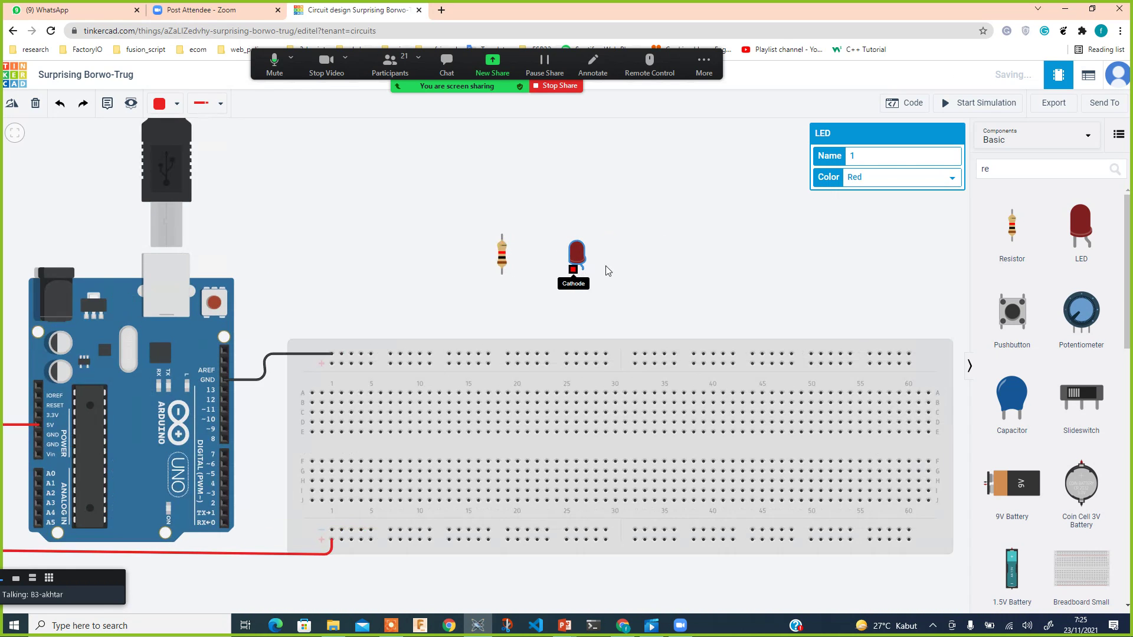
{"action": "scroll", "coordinate": [572, 270], "scroll_direction": "up", "scroll_amount": 1}
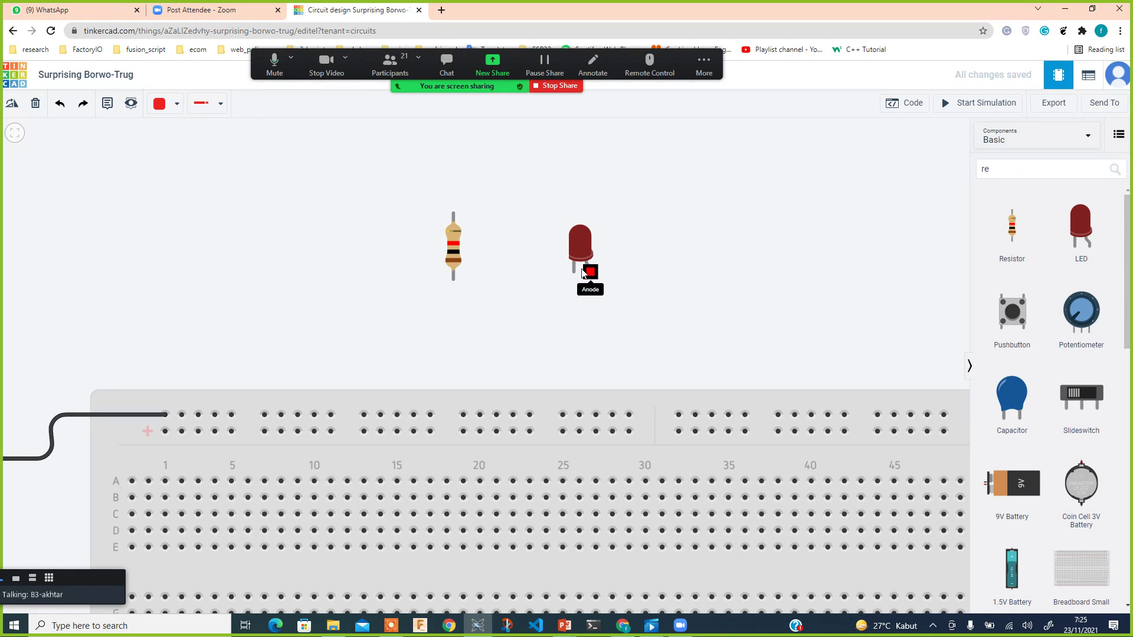
{"action": "scroll", "coordinate": [578, 275], "scroll_direction": "down", "scroll_amount": 3}
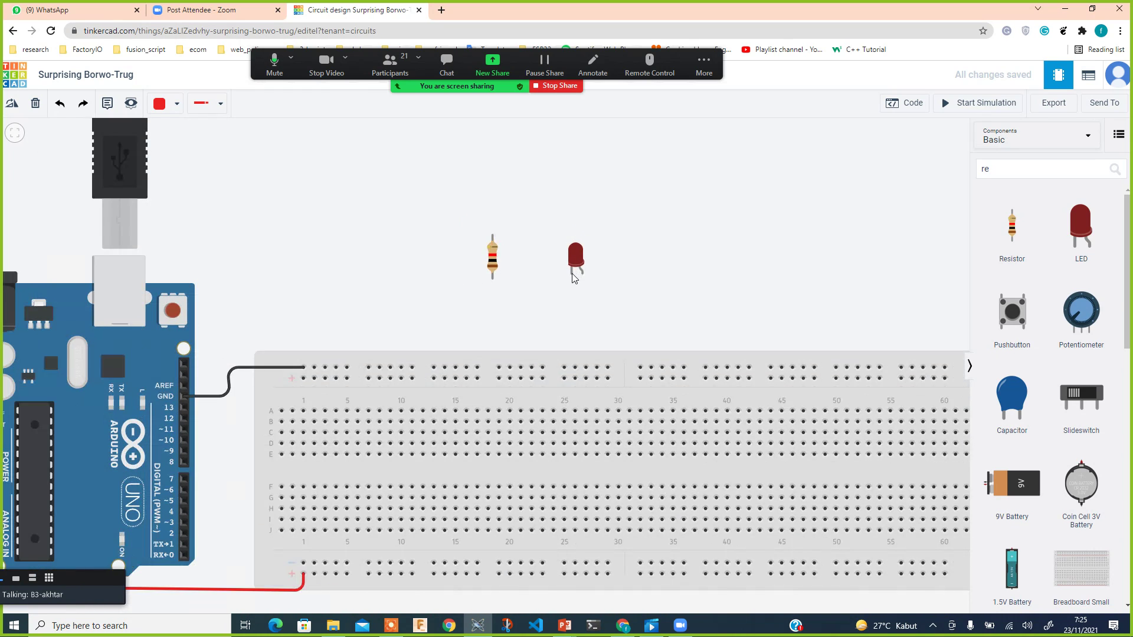
{"action": "scroll", "coordinate": [573, 277], "scroll_direction": "down", "scroll_amount": 2}
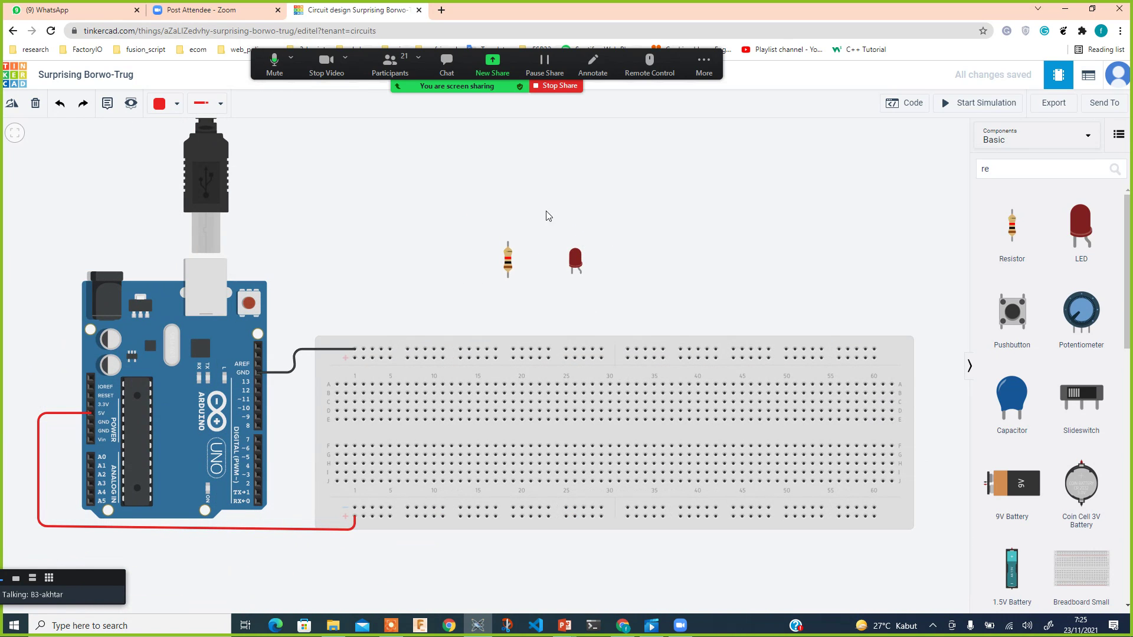
{"action": "left_click_drag", "start_coordinate": [506, 264], "coordinate": [404, 454]}
{"action": "left_click_drag", "start_coordinate": [381, 411], "coordinate": [435, 274]}
Step: Switch to Proteus to examine the Arduino, L293D and motor connections in the w12_kontrol_on_off schematic, and return to Tinkercad
{"action": "key", "text": "alt+Tab"}
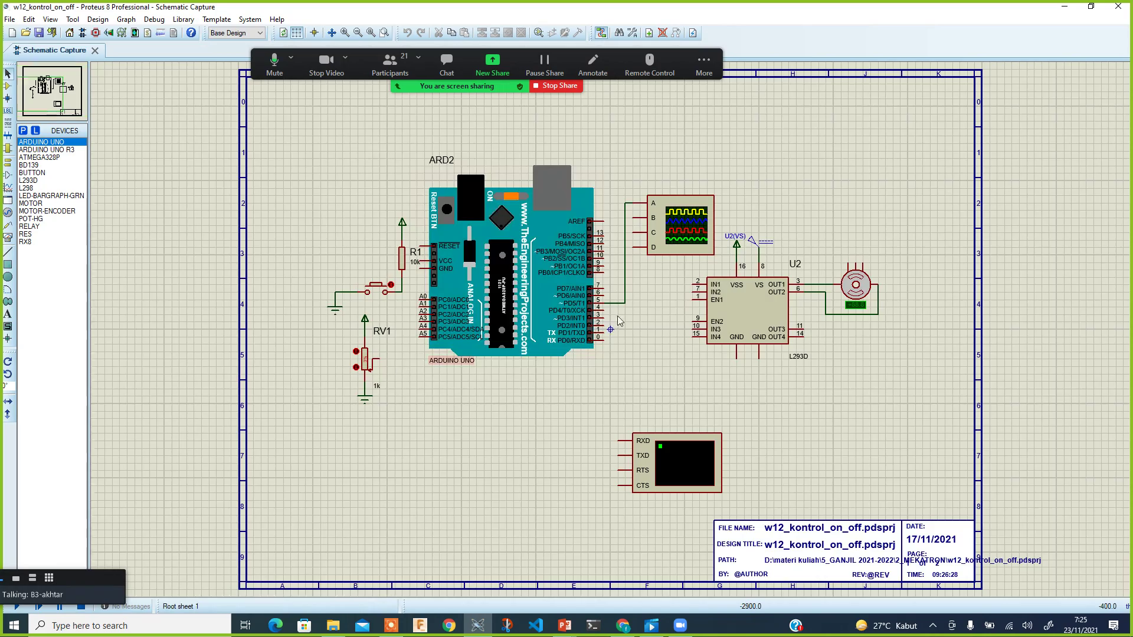
{"action": "scroll", "coordinate": [611, 330], "scroll_direction": "up", "scroll_amount": 2}
{"action": "scroll", "coordinate": [608, 333], "scroll_direction": "down", "scroll_amount": 5}
{"action": "scroll", "coordinate": [610, 330], "scroll_direction": "up", "scroll_amount": 2}
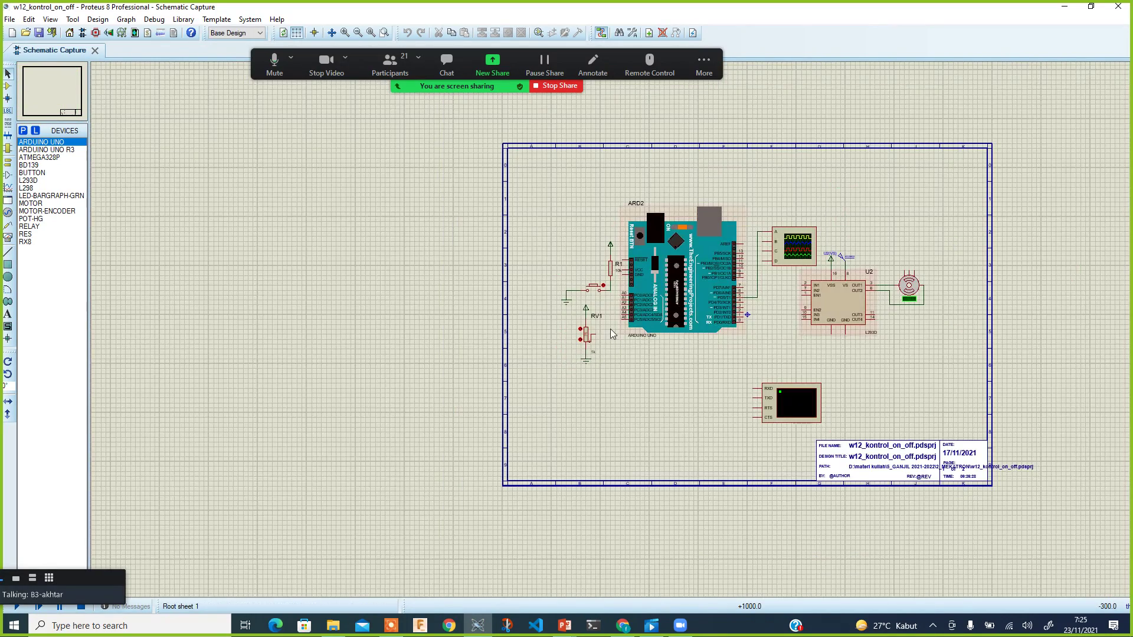
{"action": "scroll", "coordinate": [609, 328], "scroll_direction": "up", "scroll_amount": 3}
{"action": "scroll", "coordinate": [599, 330], "scroll_direction": "down", "scroll_amount": 2}
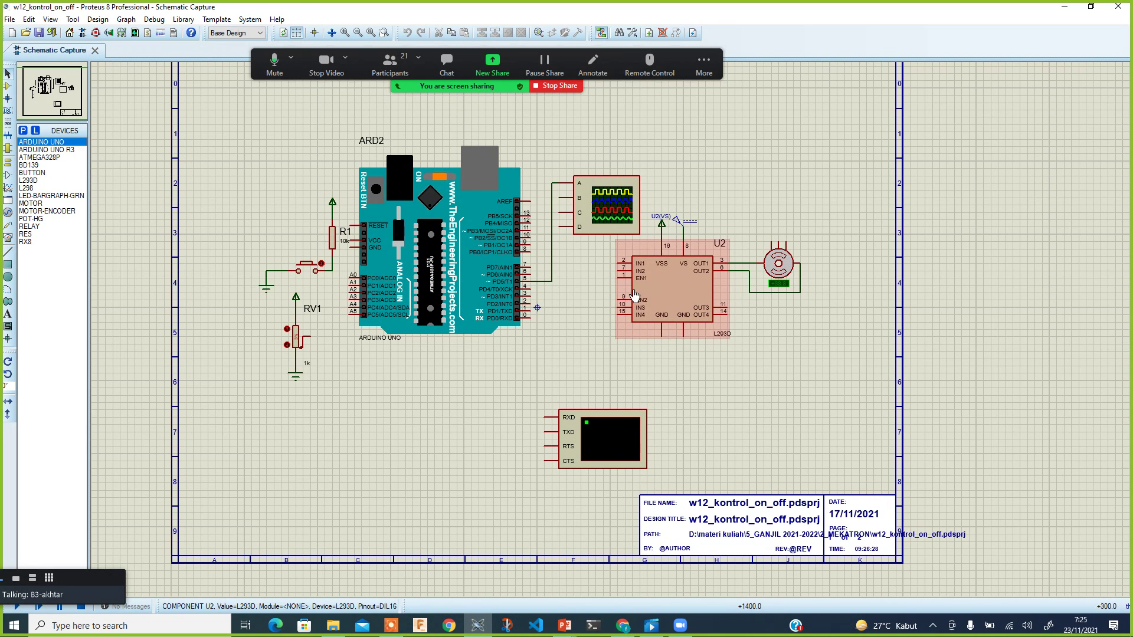
{"action": "key", "text": "alt+Tab"}
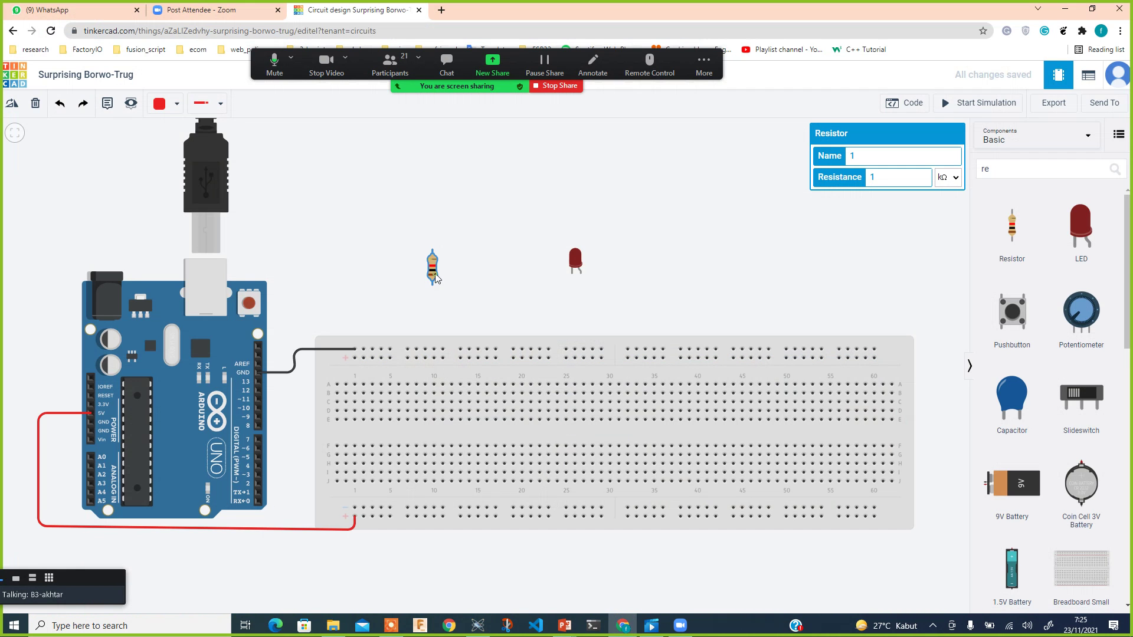
Step: Insert the resistor between the upper negative rail and row A of column 2, and the LED's legs in row E, columns 2 and 3
{"action": "left_click_drag", "start_coordinate": [435, 277], "coordinate": [385, 379]}
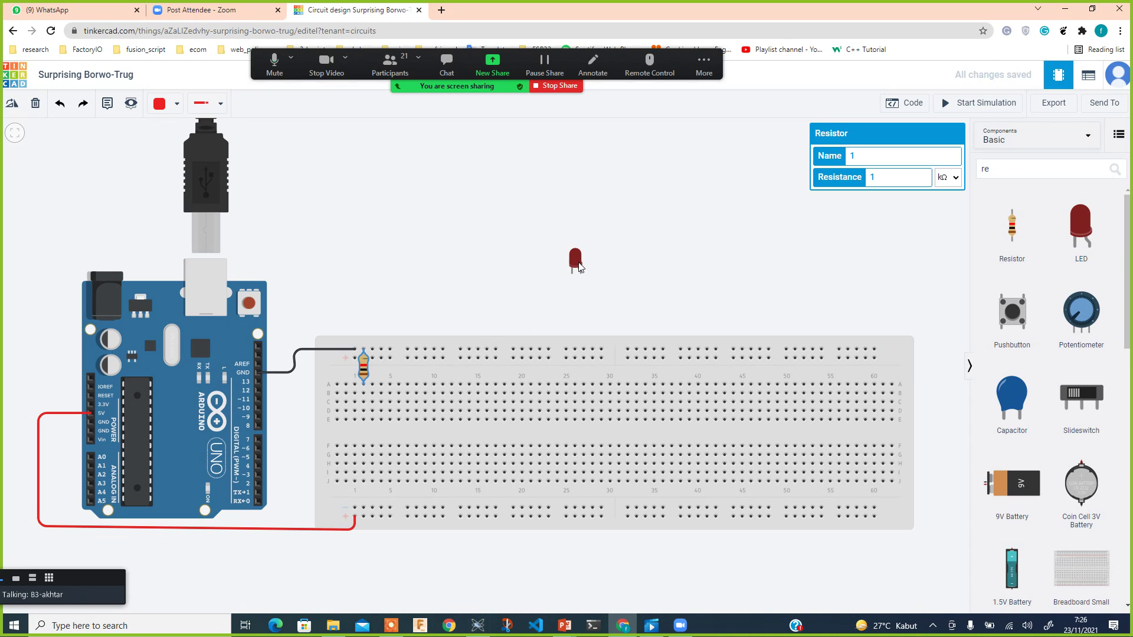
{"action": "left_click_drag", "start_coordinate": [578, 267], "coordinate": [365, 420]}
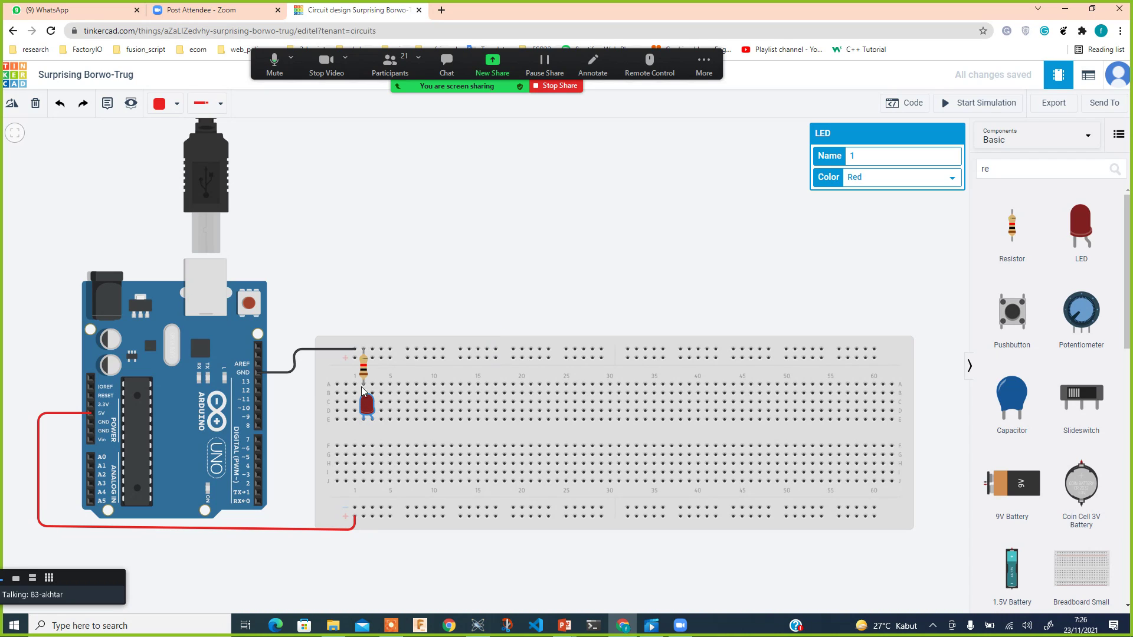
Step: Bridge the breadboard's centre gap in column 3 with an orange wire from the LED's anode in row E to row F
{"action": "left_click", "coordinate": [373, 424]}
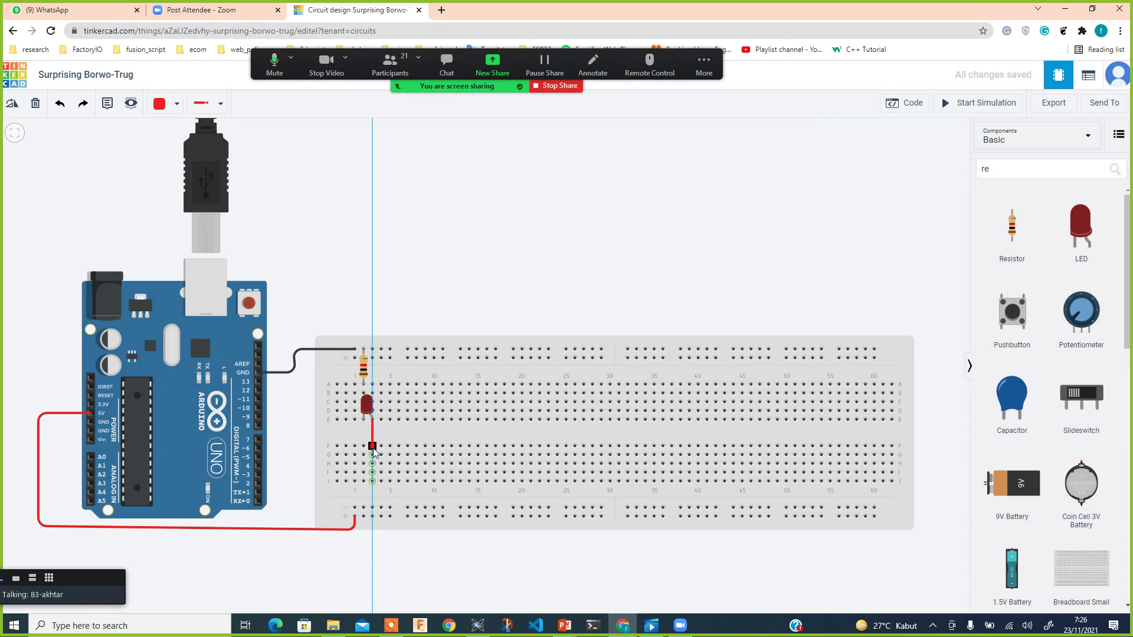
{"action": "left_click", "coordinate": [372, 447]}
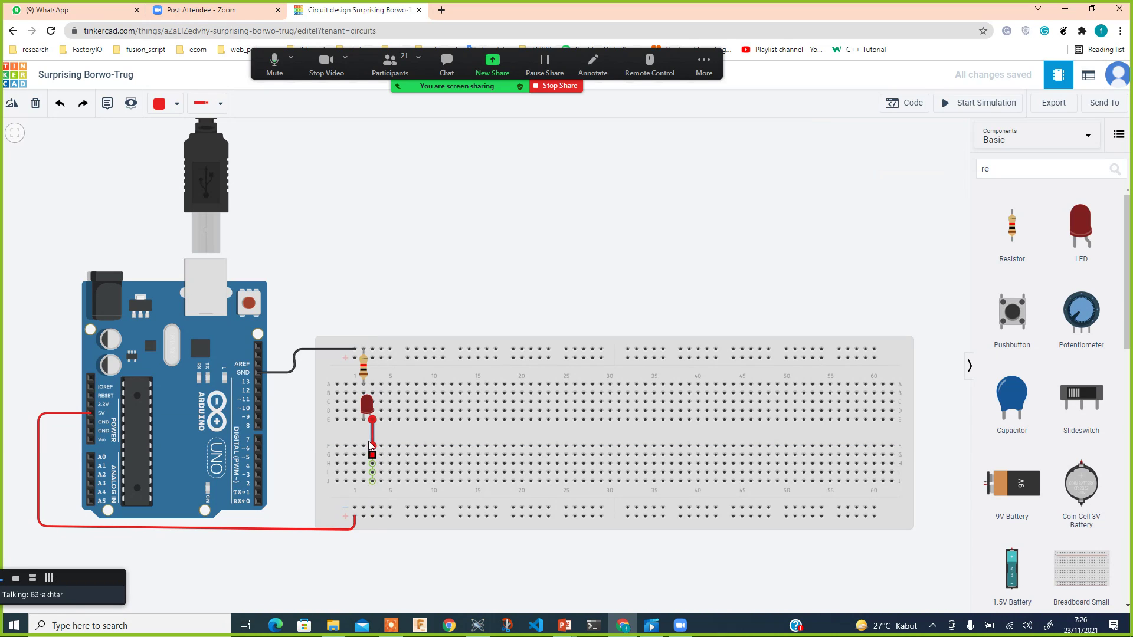
{"action": "left_click", "coordinate": [175, 104]}
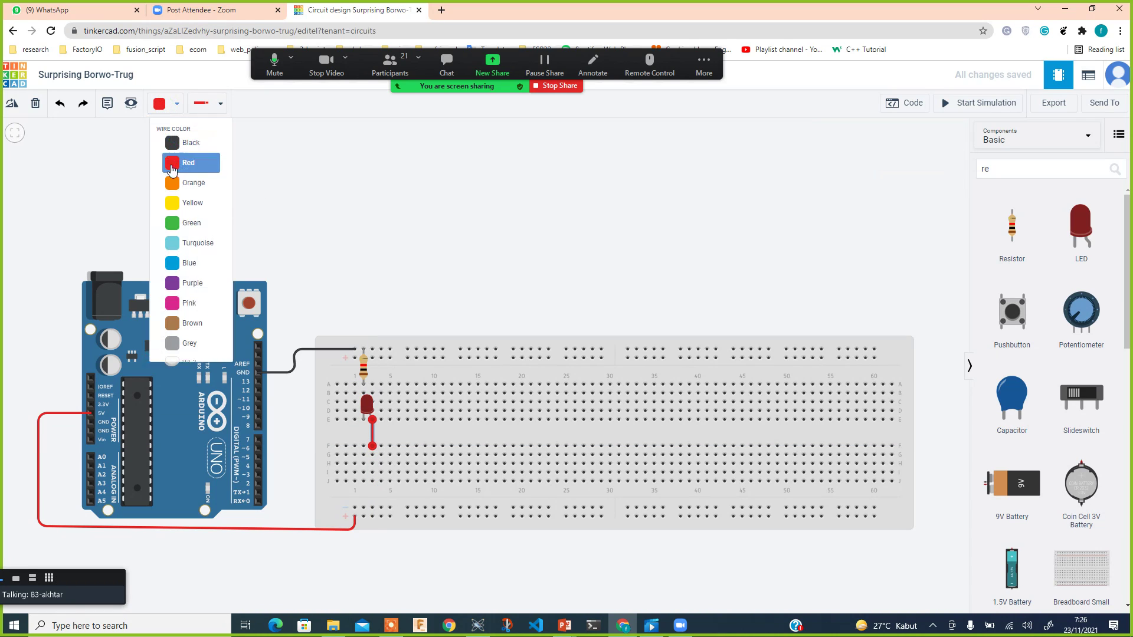
{"action": "left_click", "coordinate": [179, 183]}
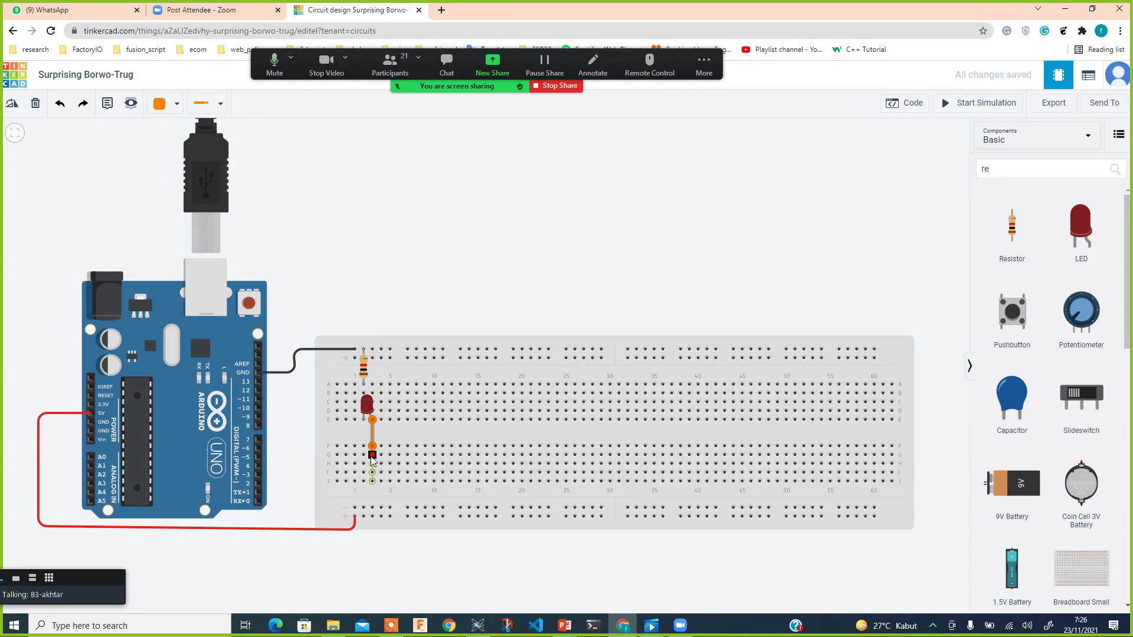
Step: Wire row G of column 3 to the Arduino's digital pin 7, with squared bends in the gap beside the breadboard
{"action": "left_click", "coordinate": [372, 455]}
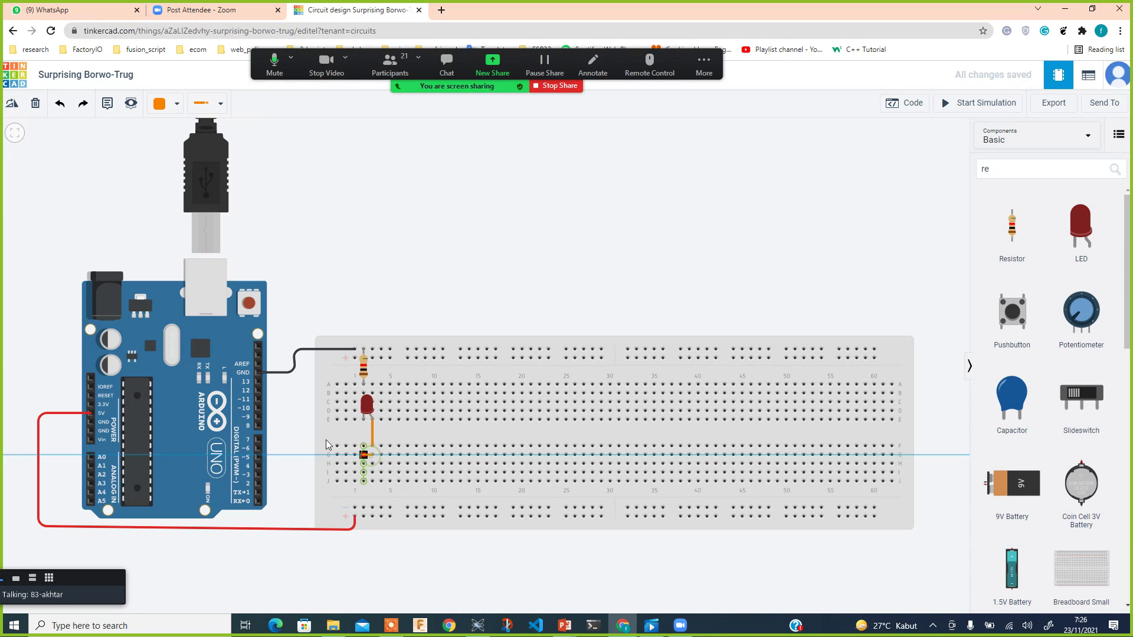
{"action": "left_click", "coordinate": [260, 442]}
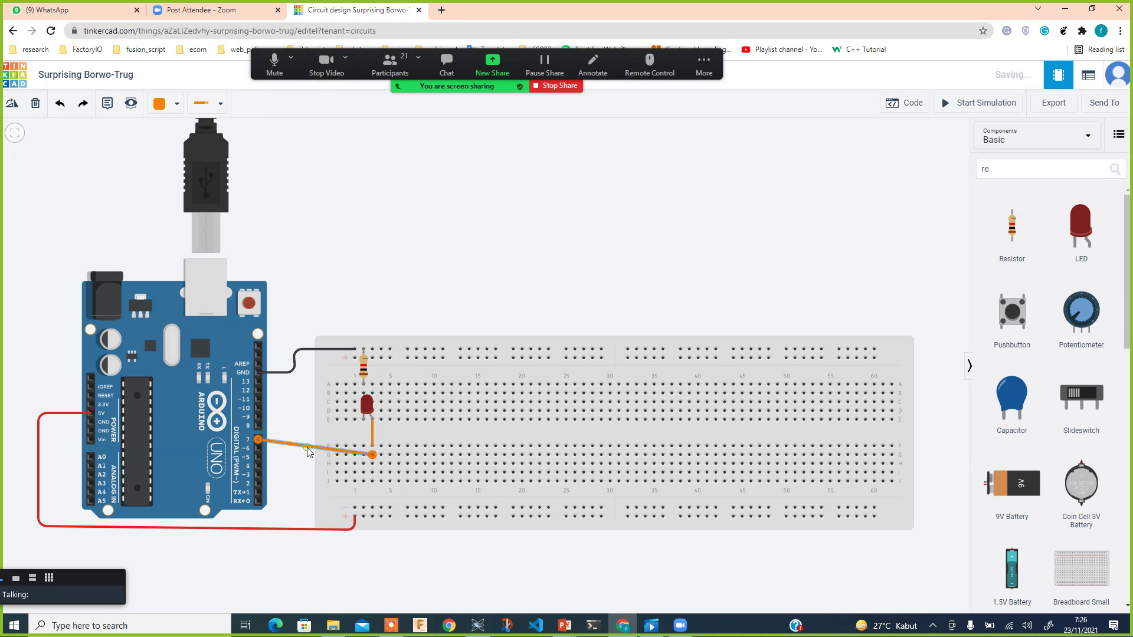
{"action": "left_click_drag", "start_coordinate": [307, 447], "coordinate": [311, 440]}
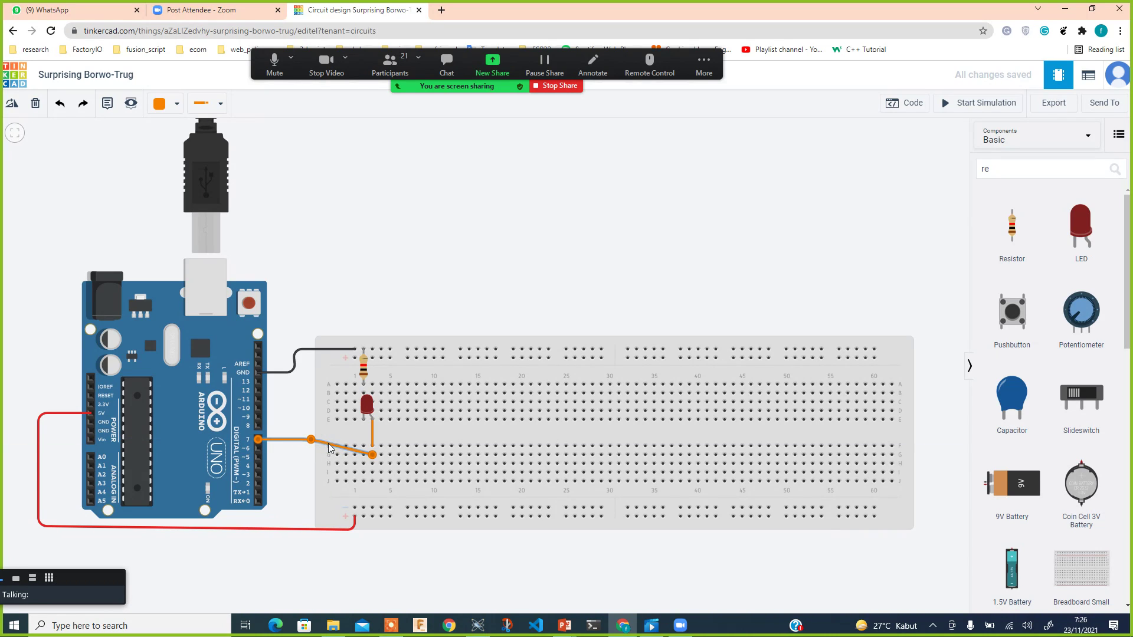
{"action": "mouse_move", "coordinate": [329, 447]}
{"action": "left_mouse_down"}
{"action": "mouse_move", "coordinate": [307, 449]}
{"action": "mouse_move", "coordinate": [314, 460]}
{"action": "left_mouse_up"}
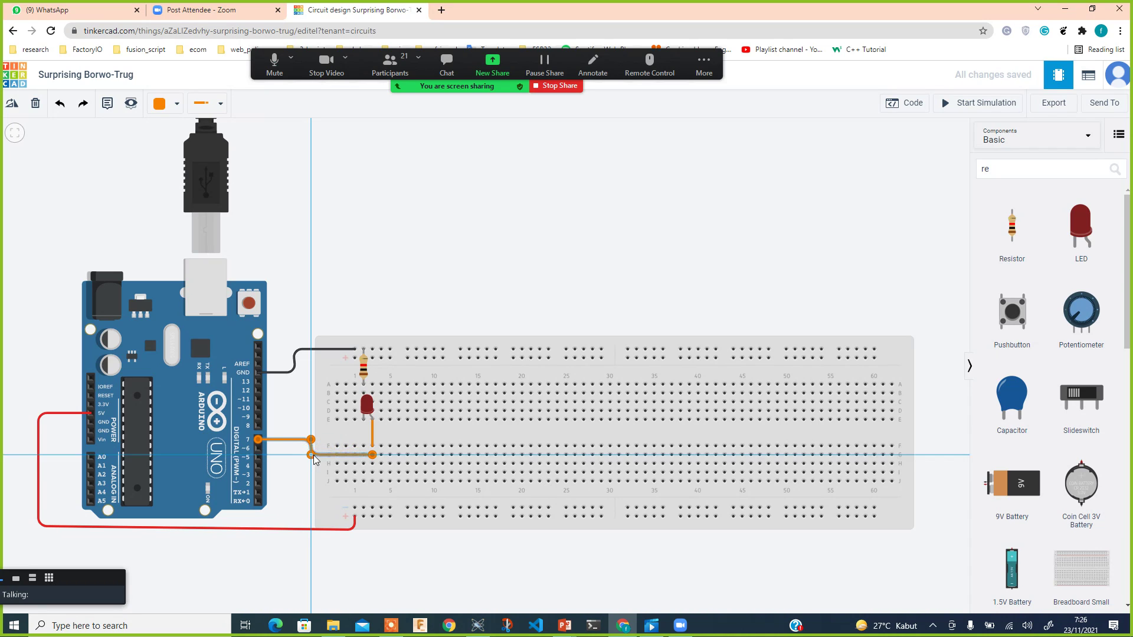
{"action": "left_click", "coordinate": [443, 300]}
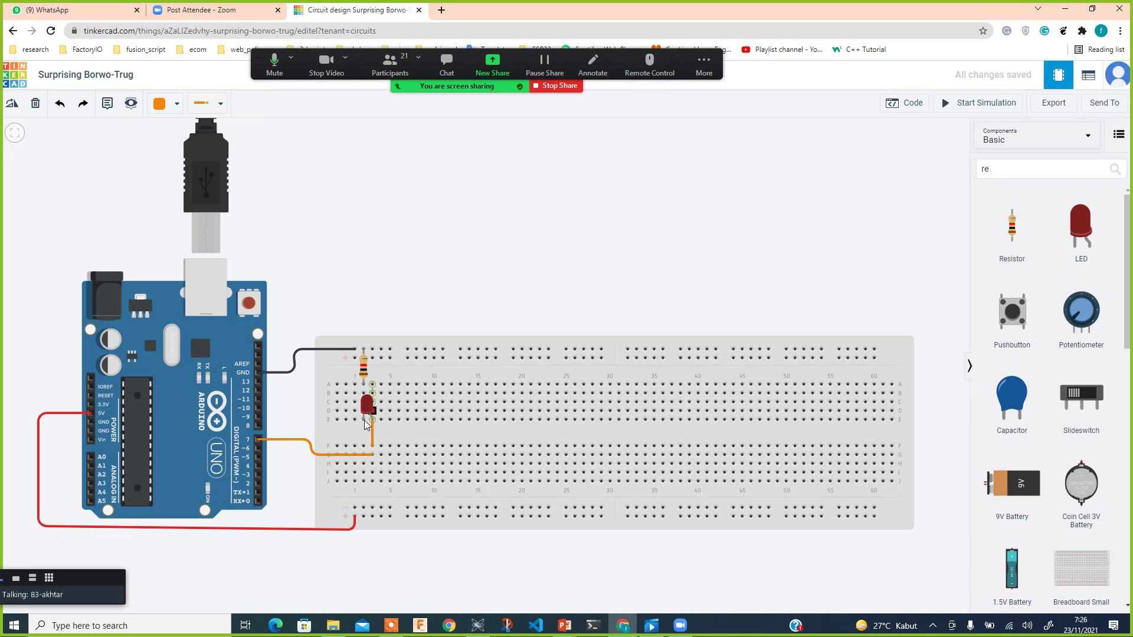
Step: Set the resistance of the LED's series resistor to 220 Ω
{"action": "left_click", "coordinate": [363, 369]}
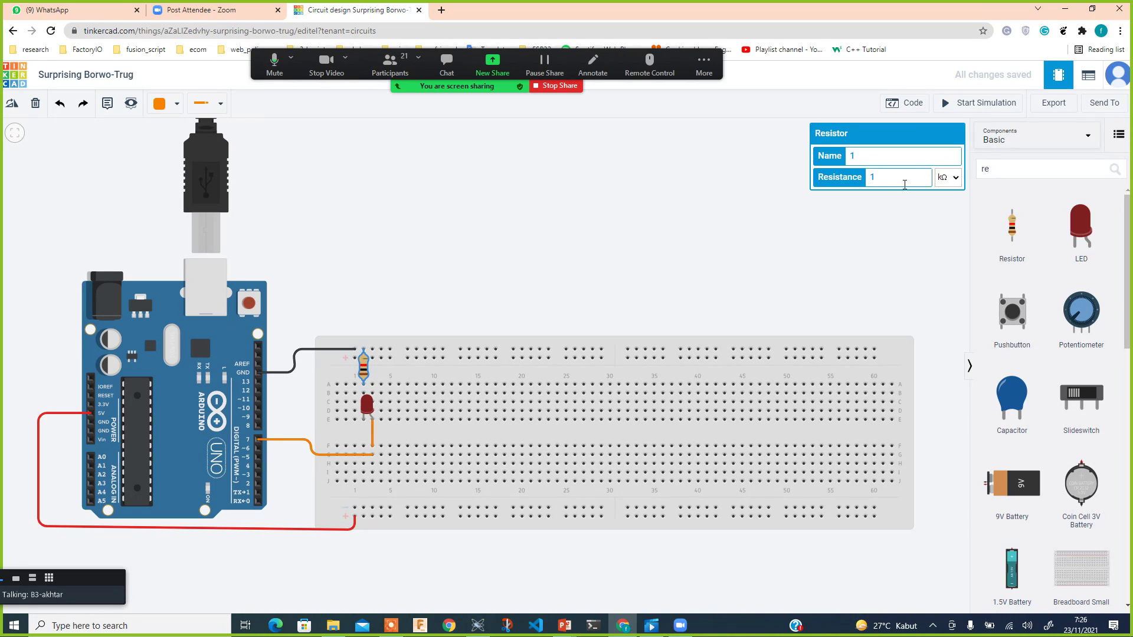
{"action": "left_click_drag", "start_coordinate": [893, 185], "coordinate": [842, 173]}
{"action": "type", "text": "220"}
{"action": "left_click", "coordinate": [949, 177]}
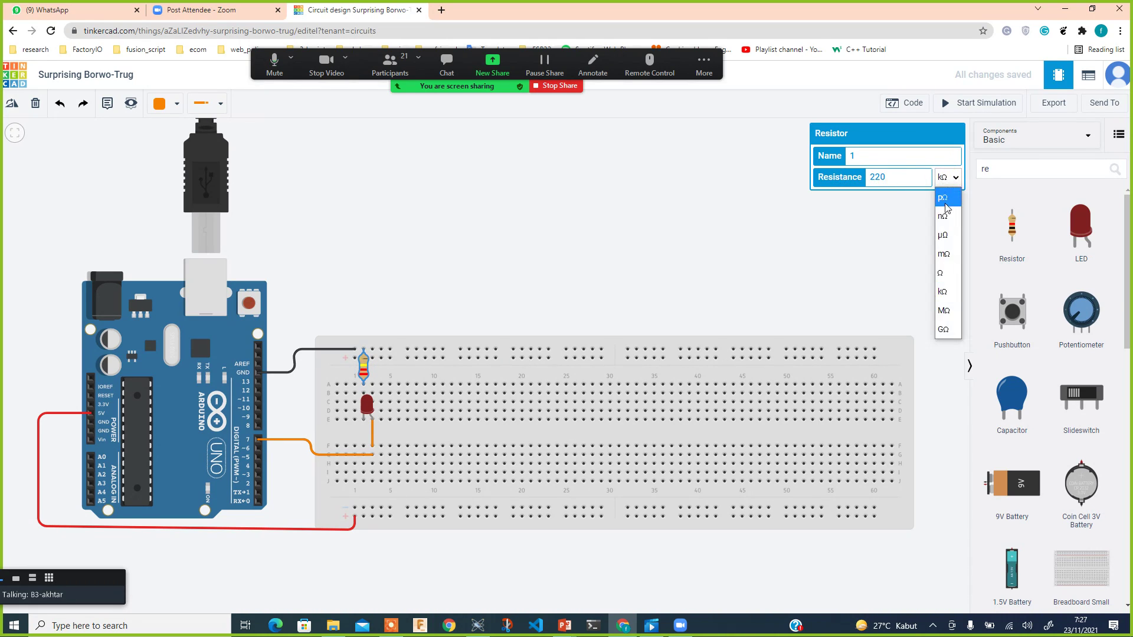
{"action": "left_click", "coordinate": [944, 271]}
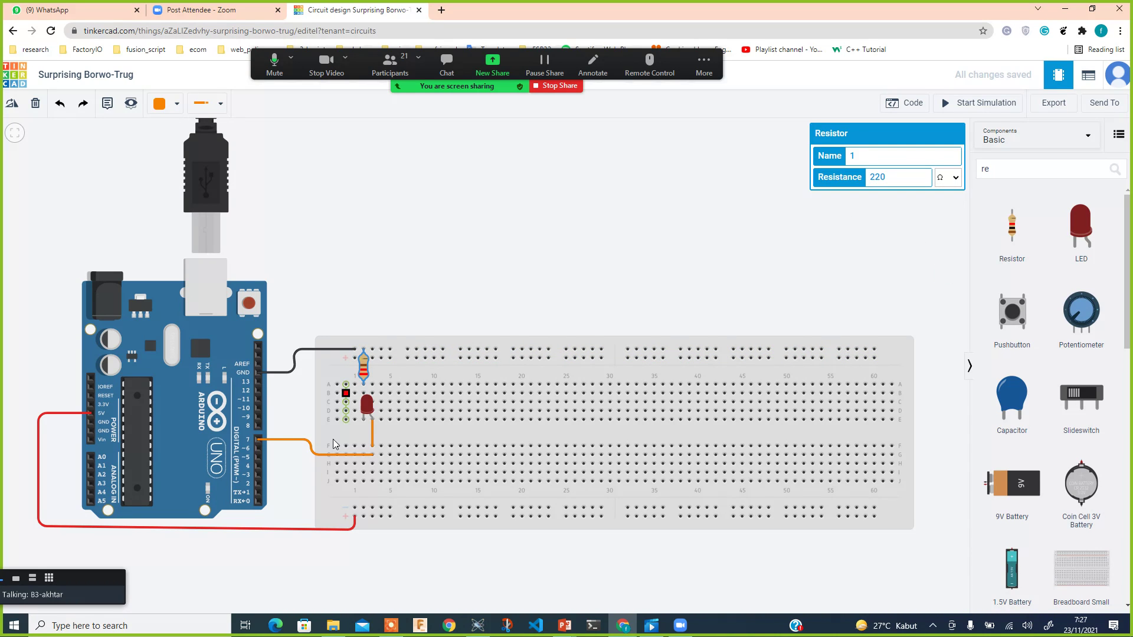
{"action": "left_click", "coordinate": [886, 202]}
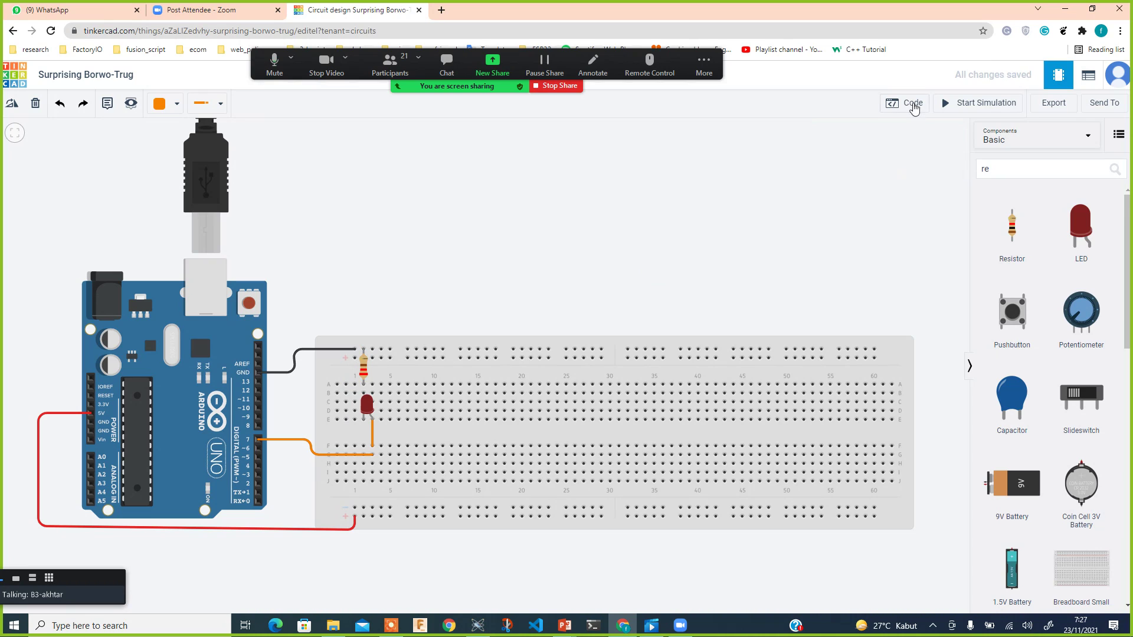
Step: Open the Arduino's code editor and switch it from Blocks to Text, accepting the loss of the blocks
{"action": "left_click", "coordinate": [911, 103]}
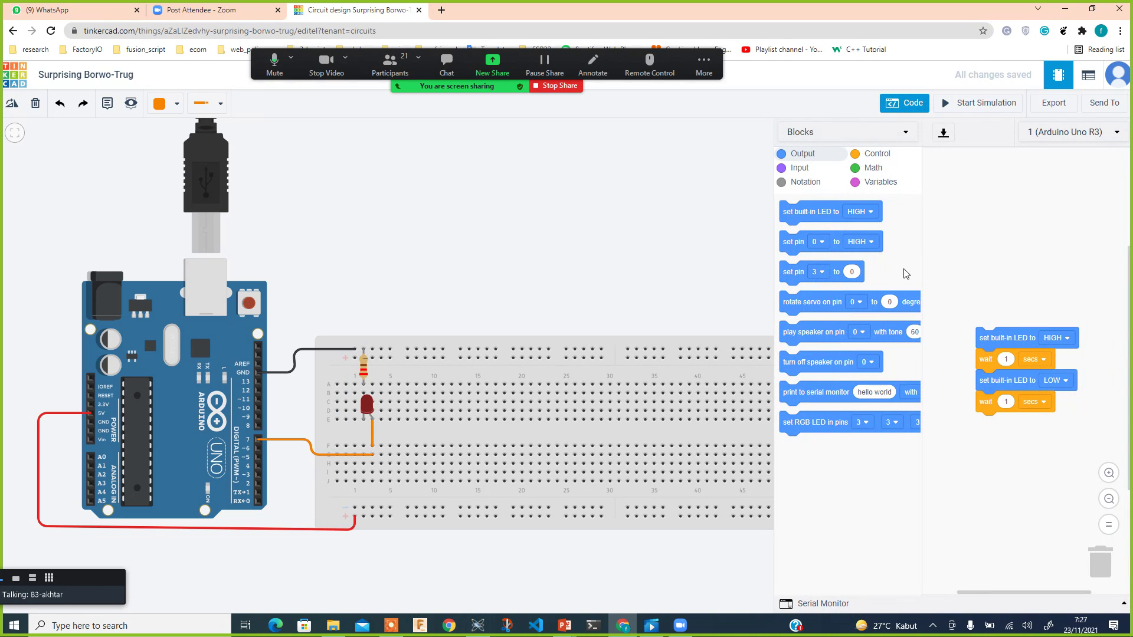
{"action": "left_click", "coordinate": [848, 137]}
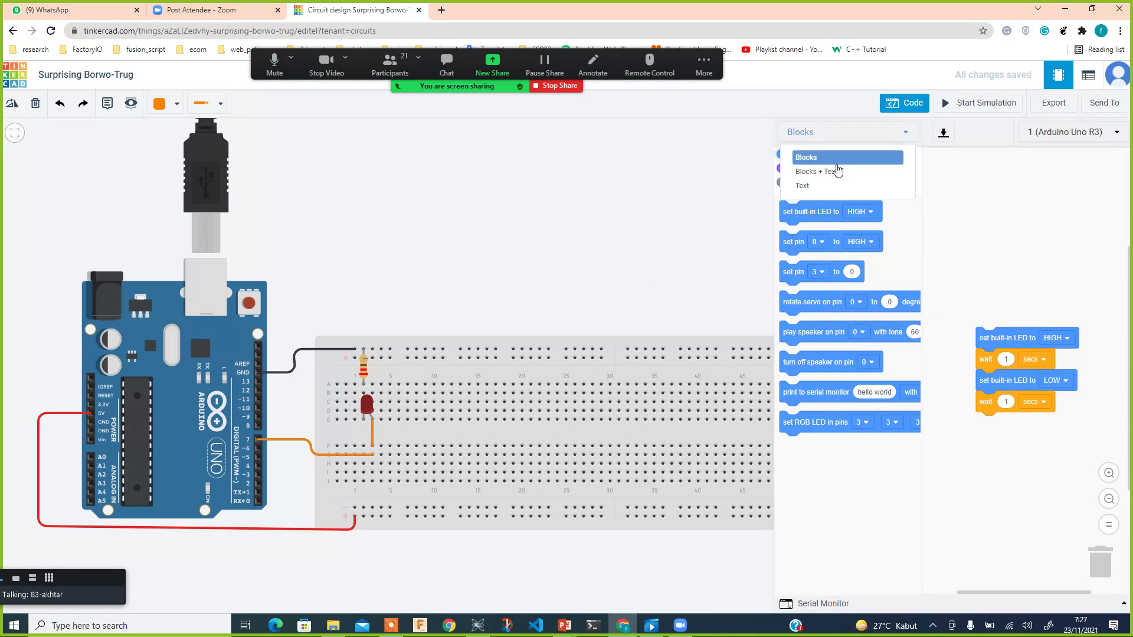
{"action": "left_click", "coordinate": [824, 183]}
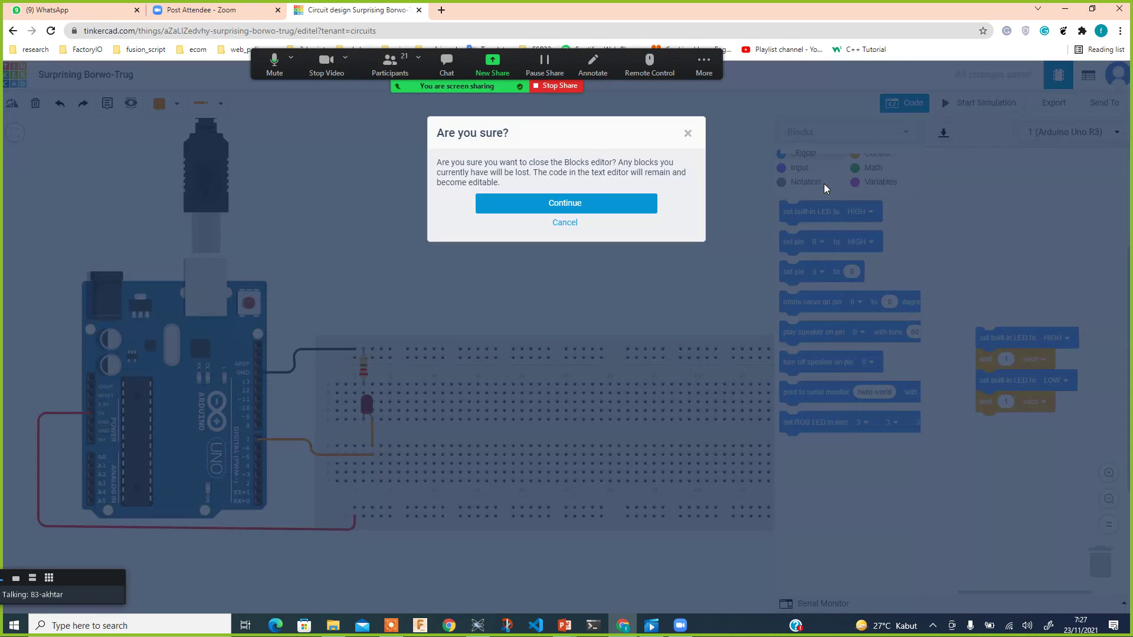
{"action": "left_click", "coordinate": [623, 202]}
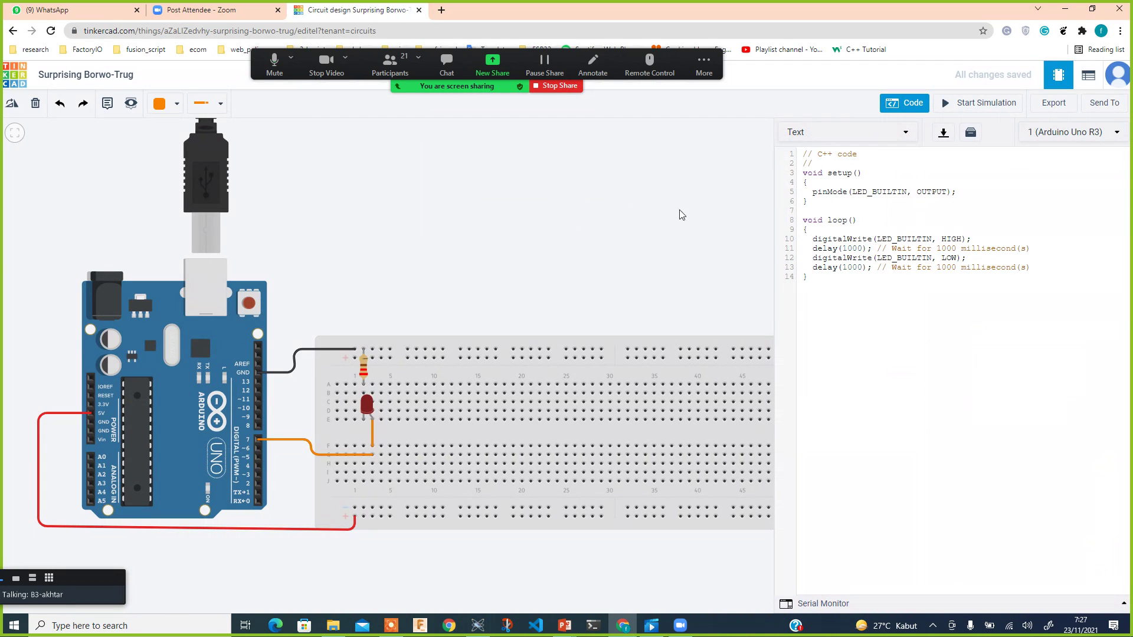
{"action": "left_click", "coordinate": [887, 218]}
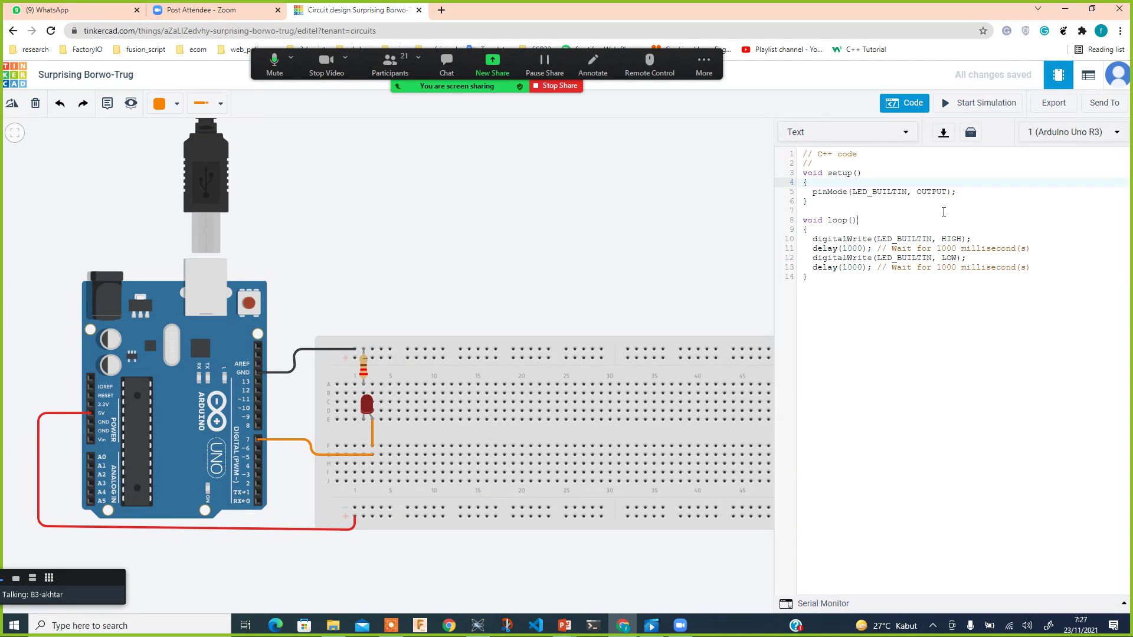
Step: Switch the code editor to Blocks and back to Text, accepting both conversions
{"action": "left_click", "coordinate": [865, 134]}
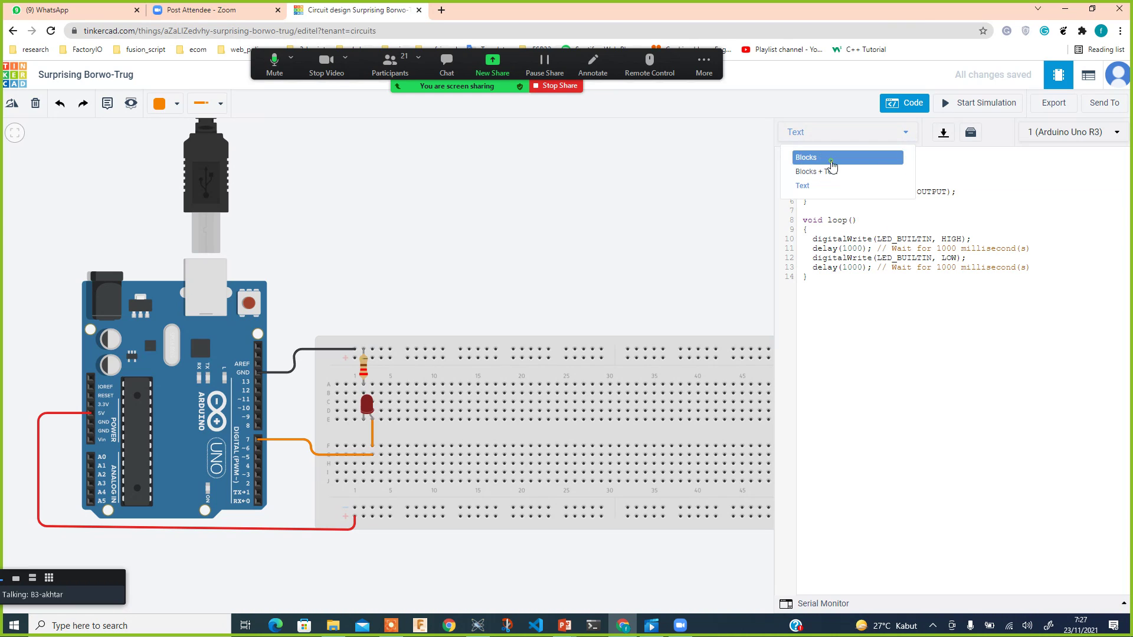
{"action": "left_click", "coordinate": [827, 158]}
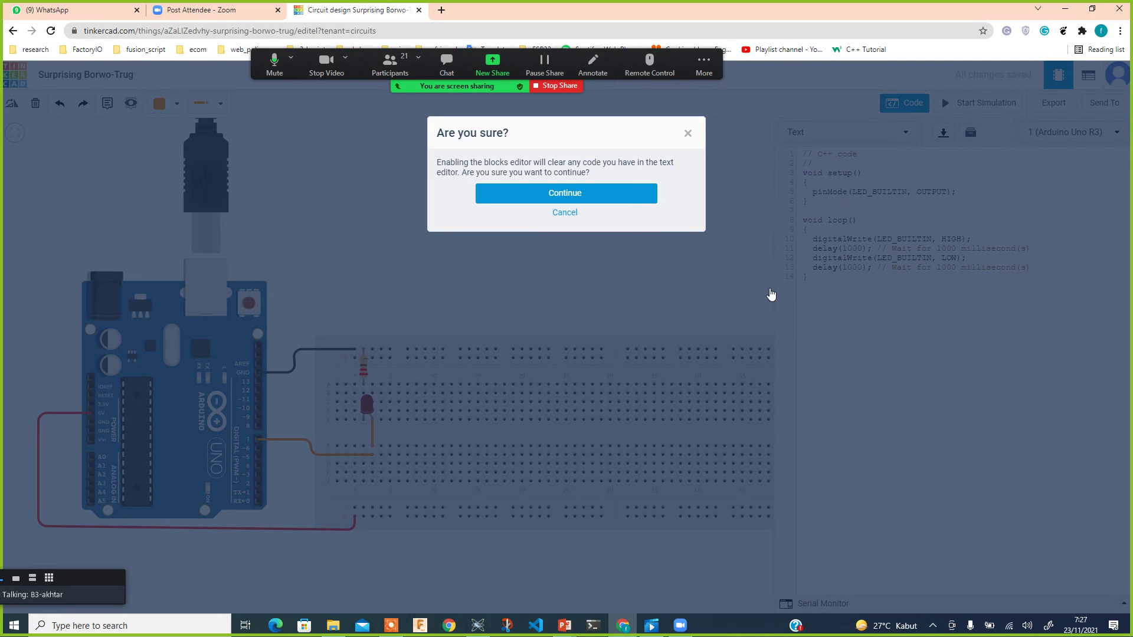
{"action": "left_click", "coordinate": [642, 200]}
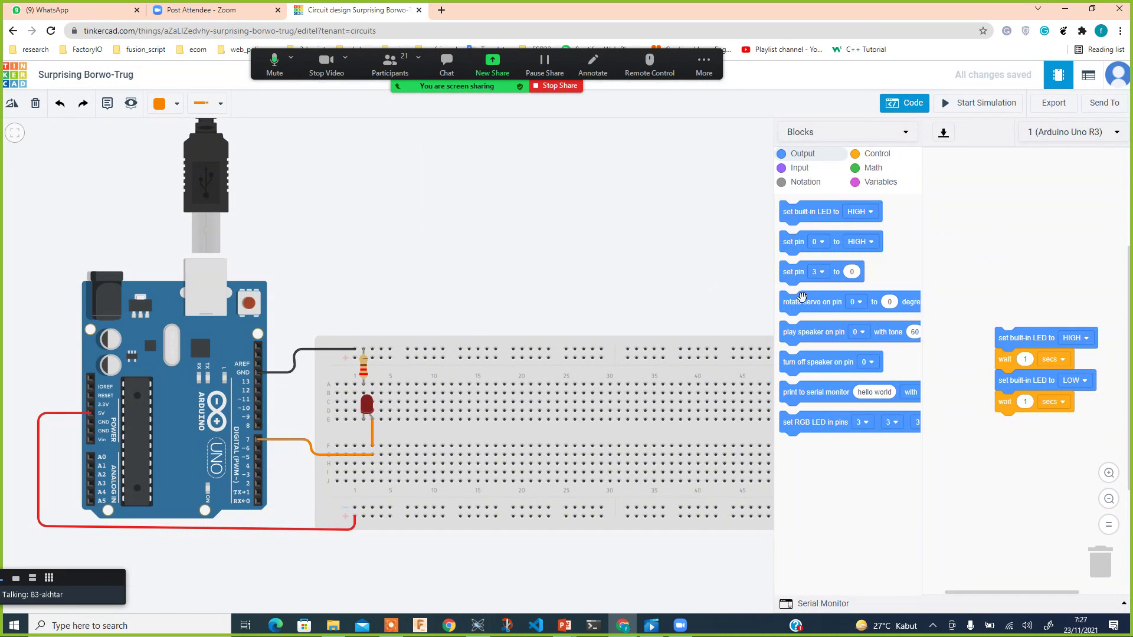
{"action": "left_click", "coordinate": [867, 130]}
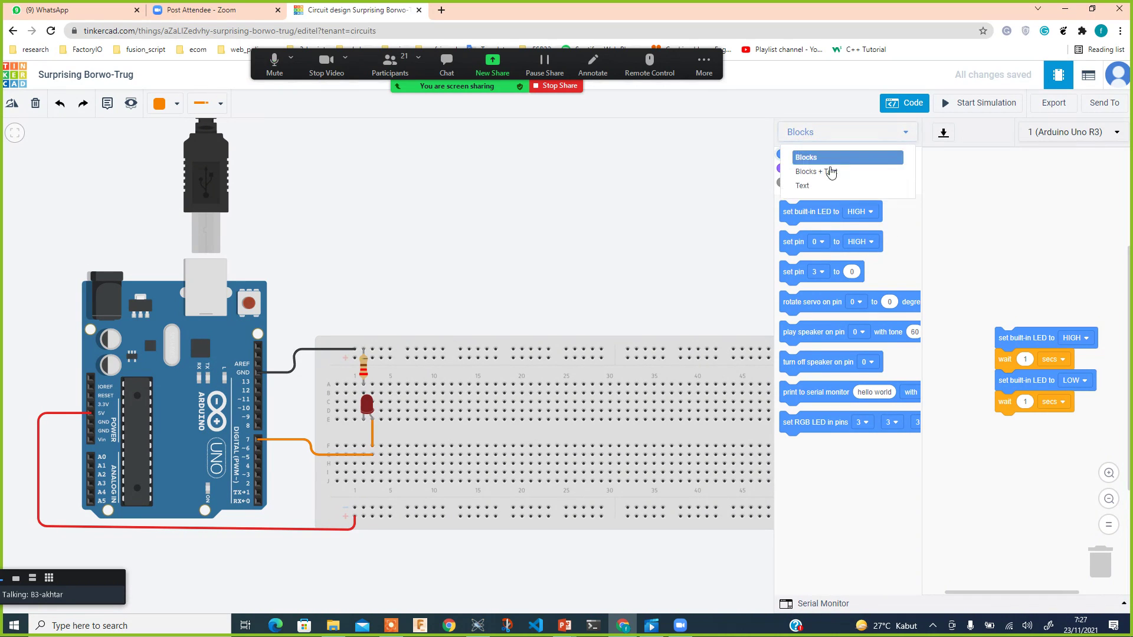
{"action": "left_click", "coordinate": [827, 187]}
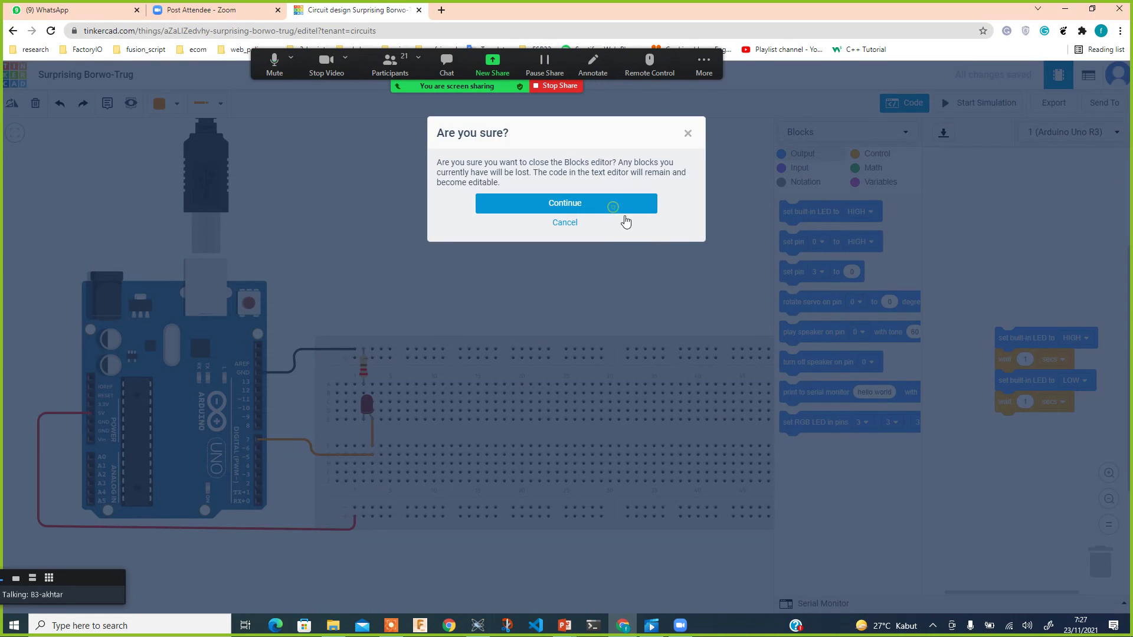
{"action": "left_click", "coordinate": [613, 205]}
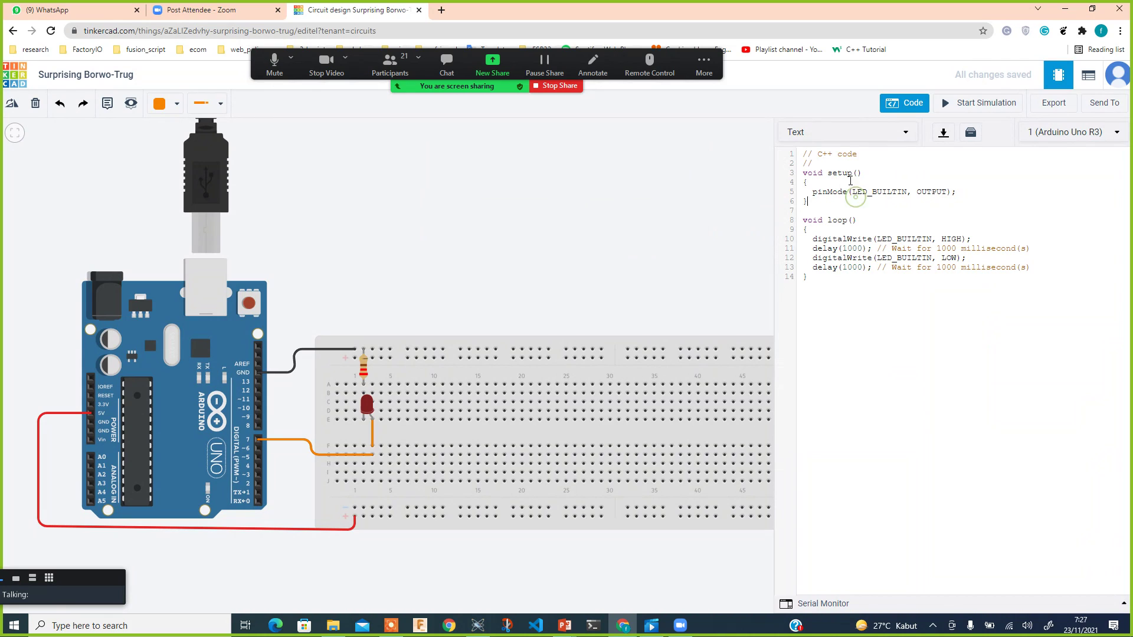
Step: Replace the empty comment line under the C++ code header with "#define LED 7"
{"action": "left_click", "coordinate": [877, 206]}
{"action": "double_click", "coordinate": [882, 190]}
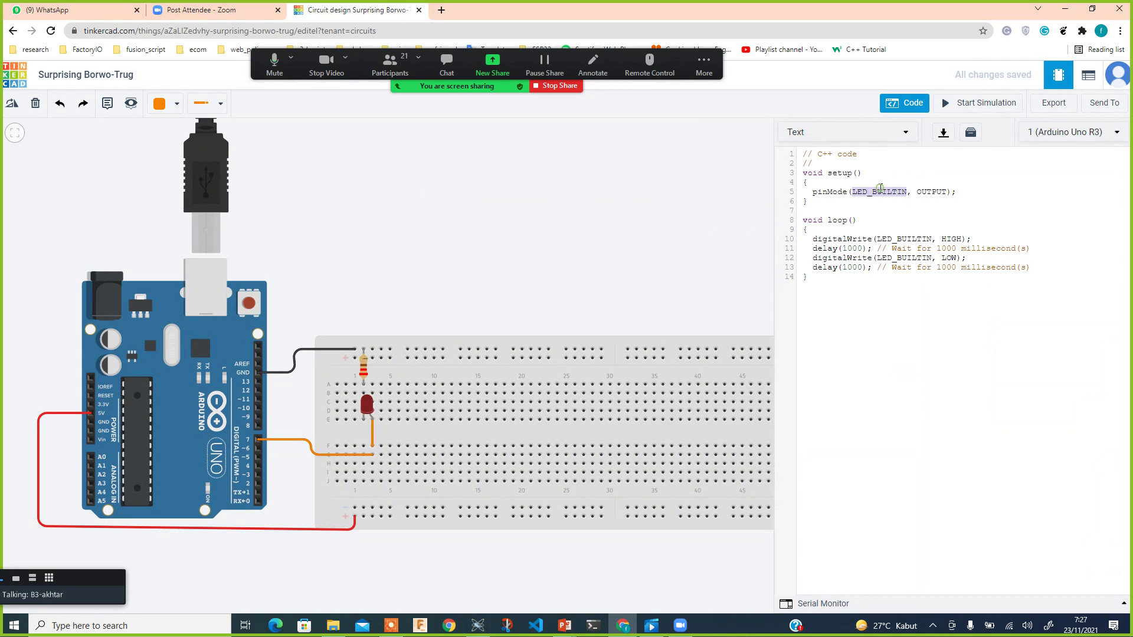
{"action": "left_click", "coordinate": [935, 152]}
{"action": "key", "text": "Delete"}
{"action": "key", "text": "Delete"}
{"action": "key", "text": "Delete"}
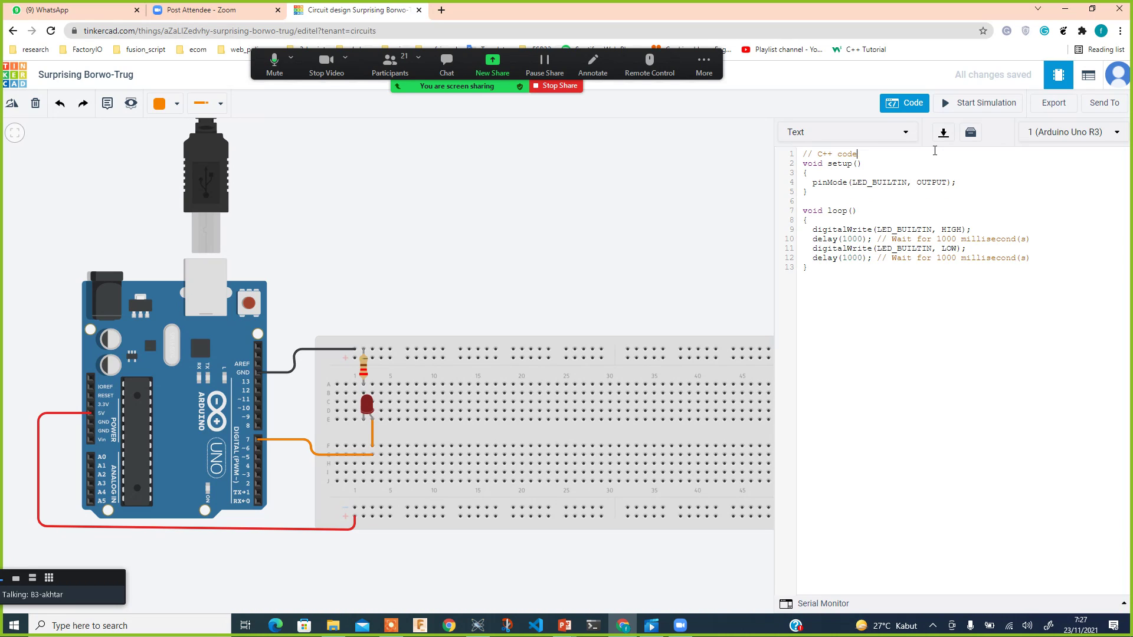
{"action": "key", "text": "Return"}
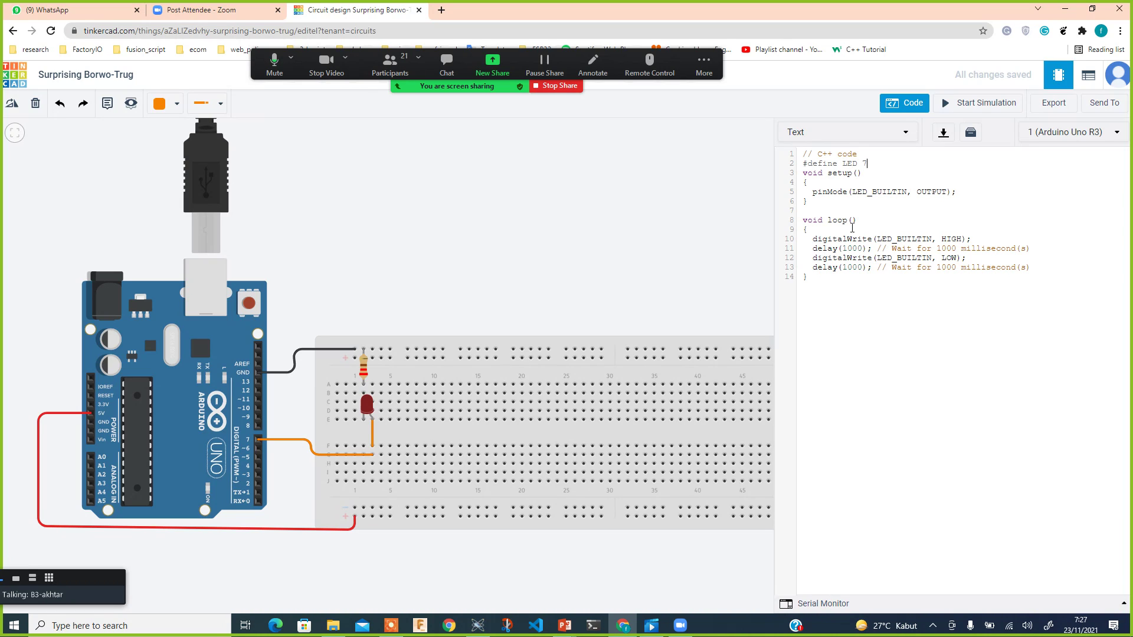
Step: Replace LED_BUILTIN with LED in the pinMode call and in both digitalWrite calls
{"action": "double_click", "coordinate": [873, 192]}
{"action": "type", "text": "LED"}
{"action": "key", "text": "BackSpace"}
{"action": "key", "text": "BackSpace"}
{"action": "key", "text": "BackSpace"}
{"action": "type", "text": "LED"}
{"action": "double_click", "coordinate": [882, 239]}
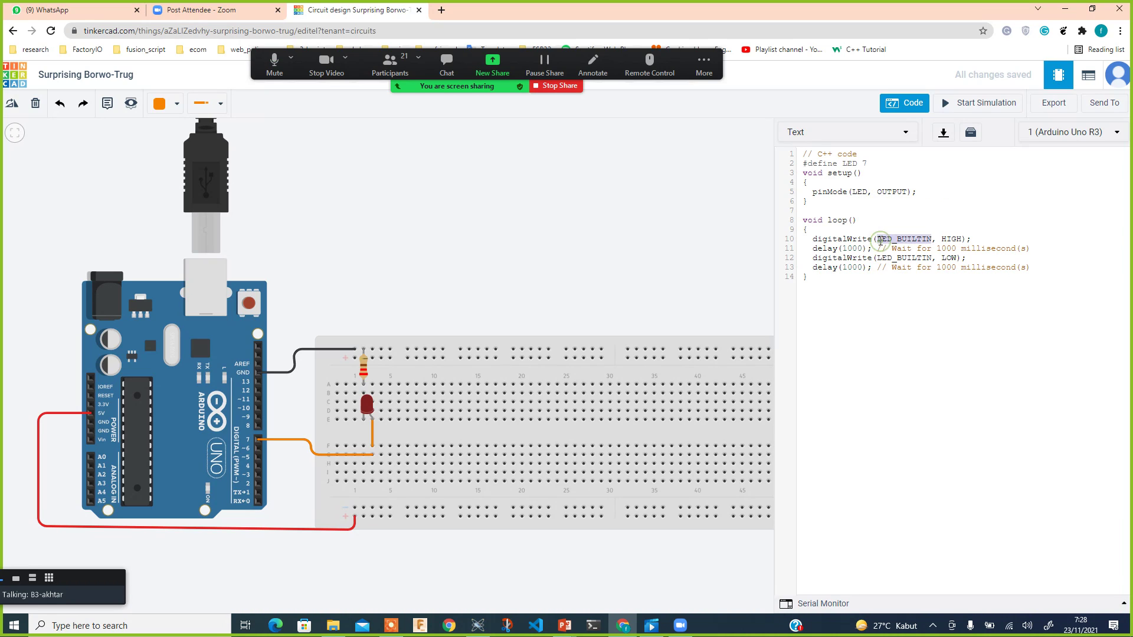
{"action": "type", "text": "LED"}
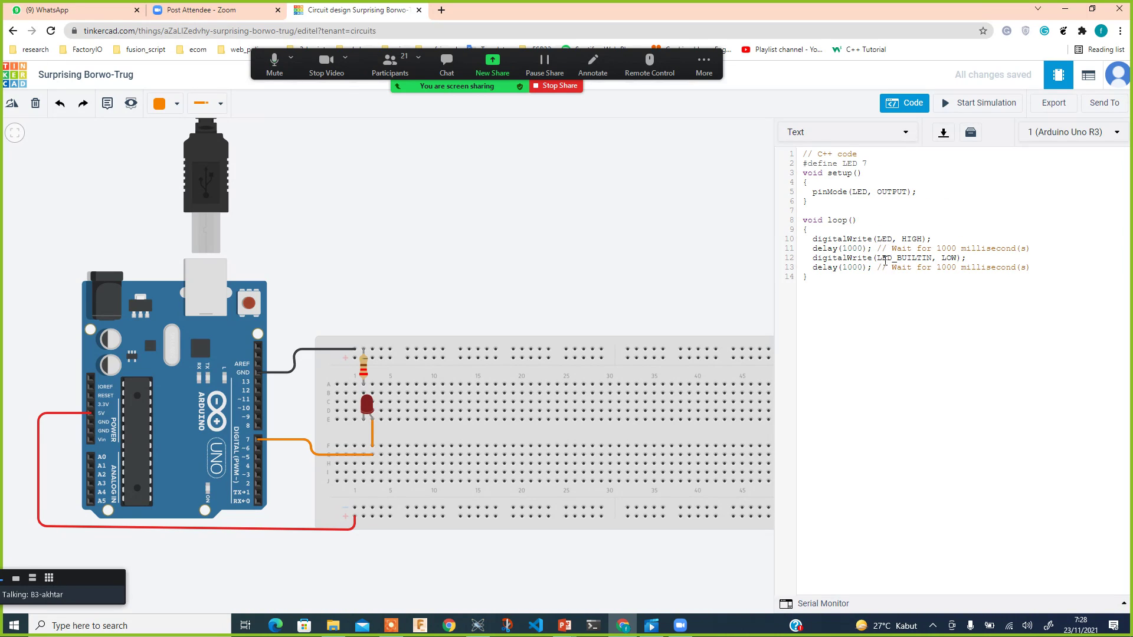
{"action": "double_click", "coordinate": [885, 260]}
{"action": "type", "text": "LED"}
Step: Run the simulation to check the LED on pin 7, and stop it
{"action": "left_click", "coordinate": [948, 107]}
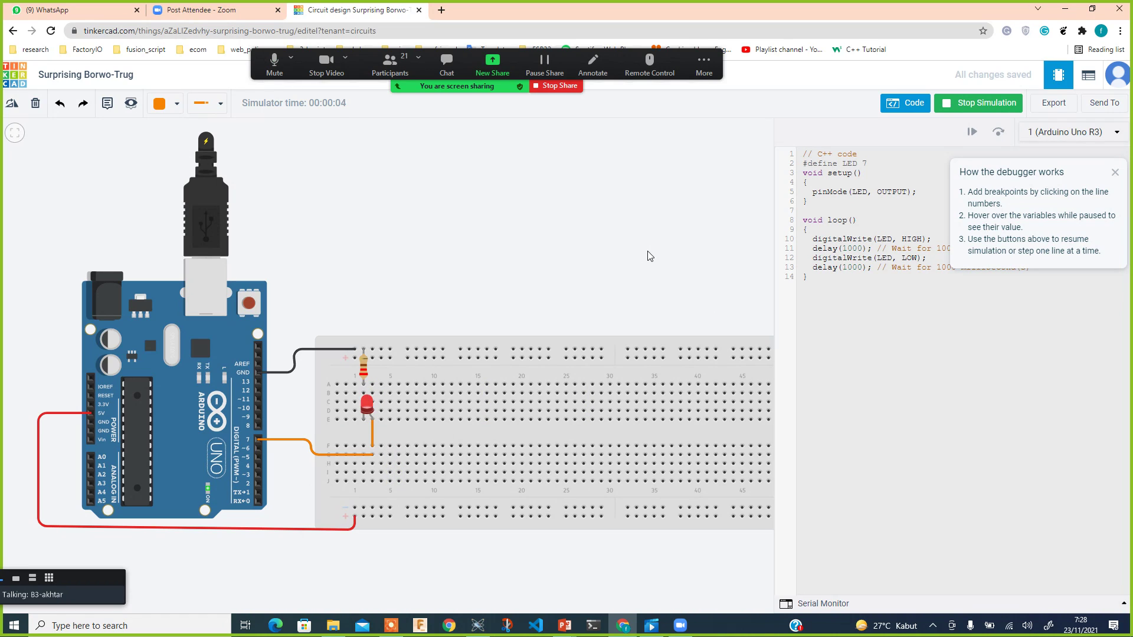
{"action": "left_click", "coordinate": [980, 106]}
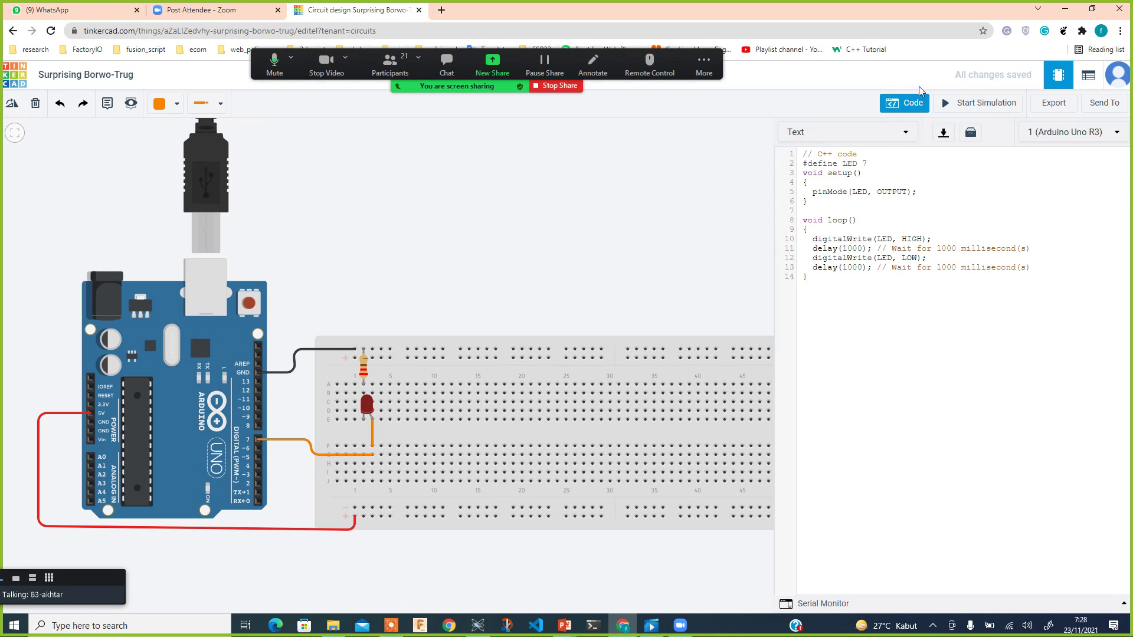
Step: Find the L293D H-bridge motor driver with the search term L293 and place it across the breadboard's centre gap, columns 20 to 27
{"action": "left_click", "coordinate": [909, 103]}
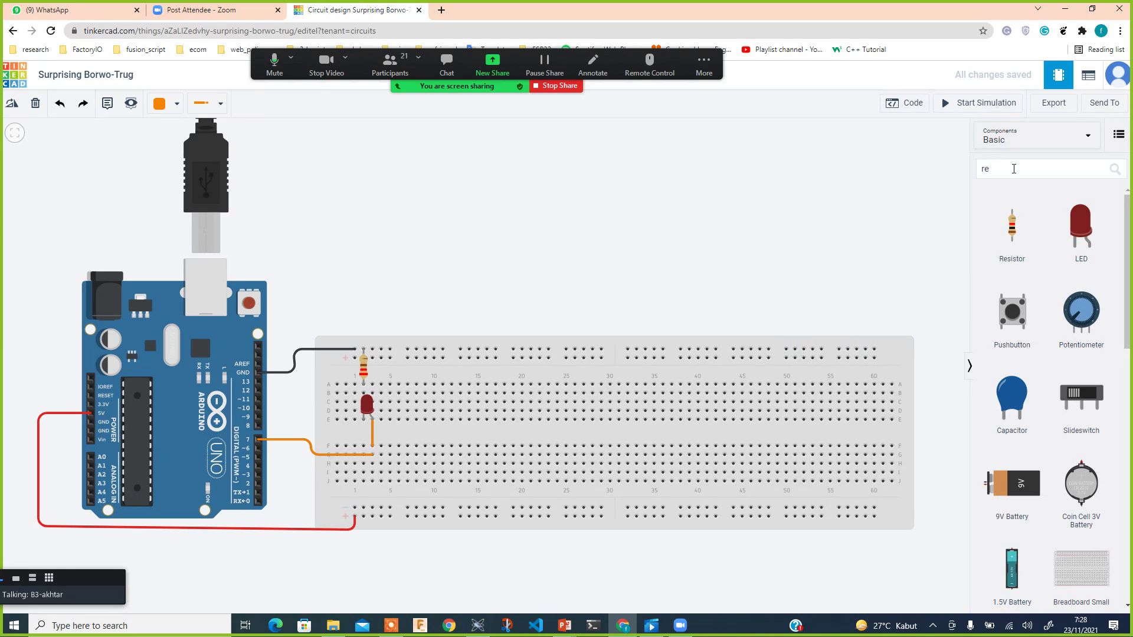
{"action": "left_click", "coordinate": [1014, 169]}
{"action": "key", "text": "BackSpace"}
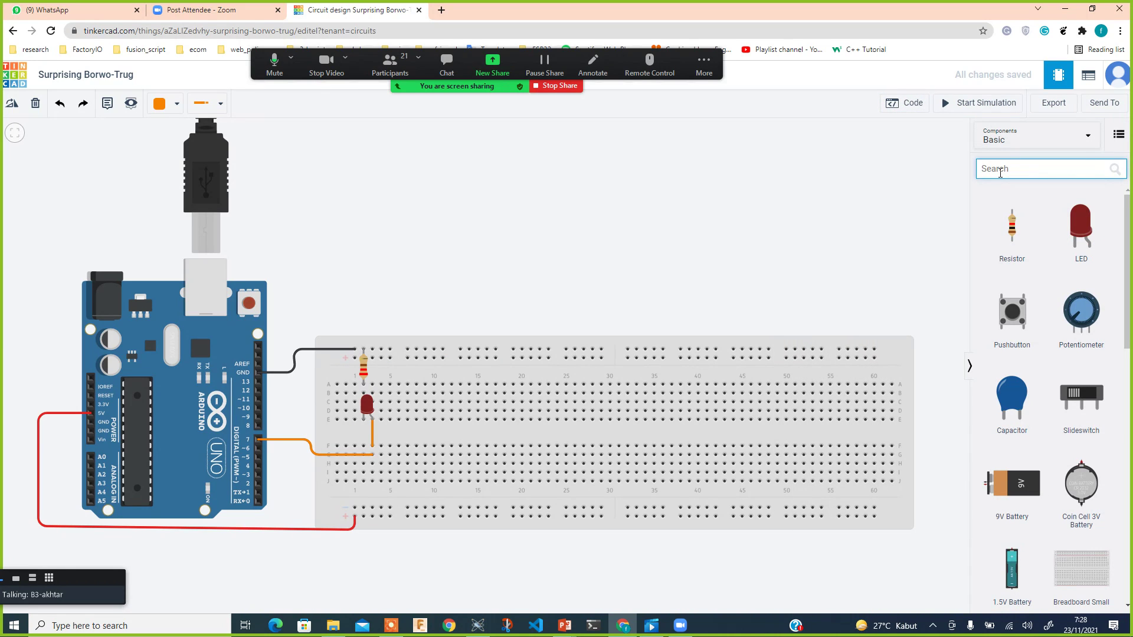
{"action": "type", "text": "L293"}
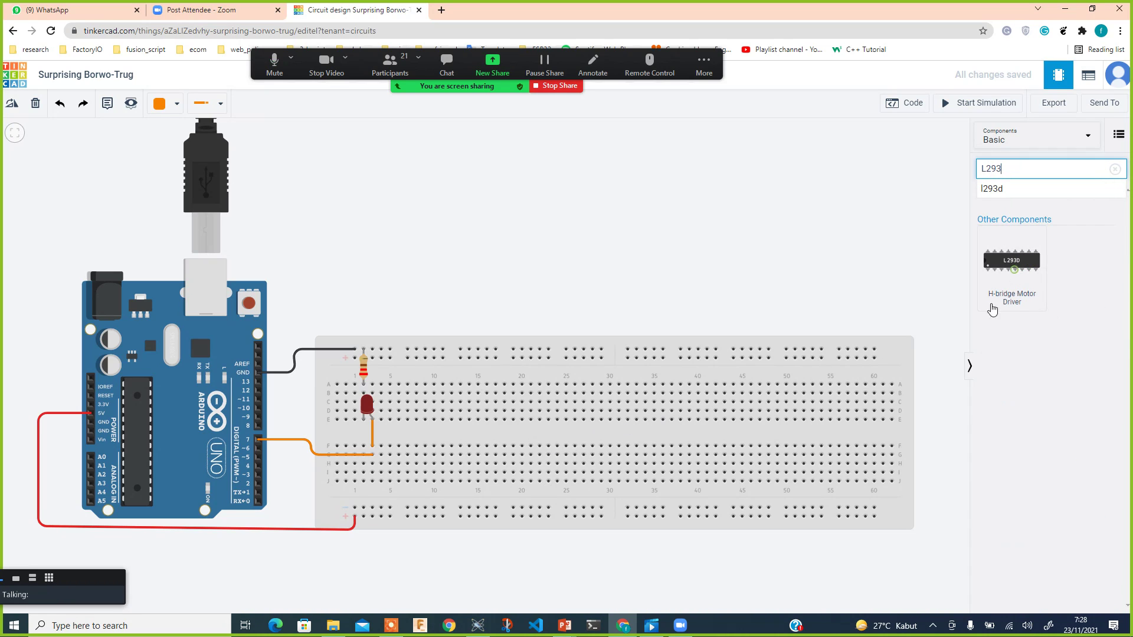
{"action": "left_click_drag", "start_coordinate": [991, 305], "coordinate": [606, 509]}
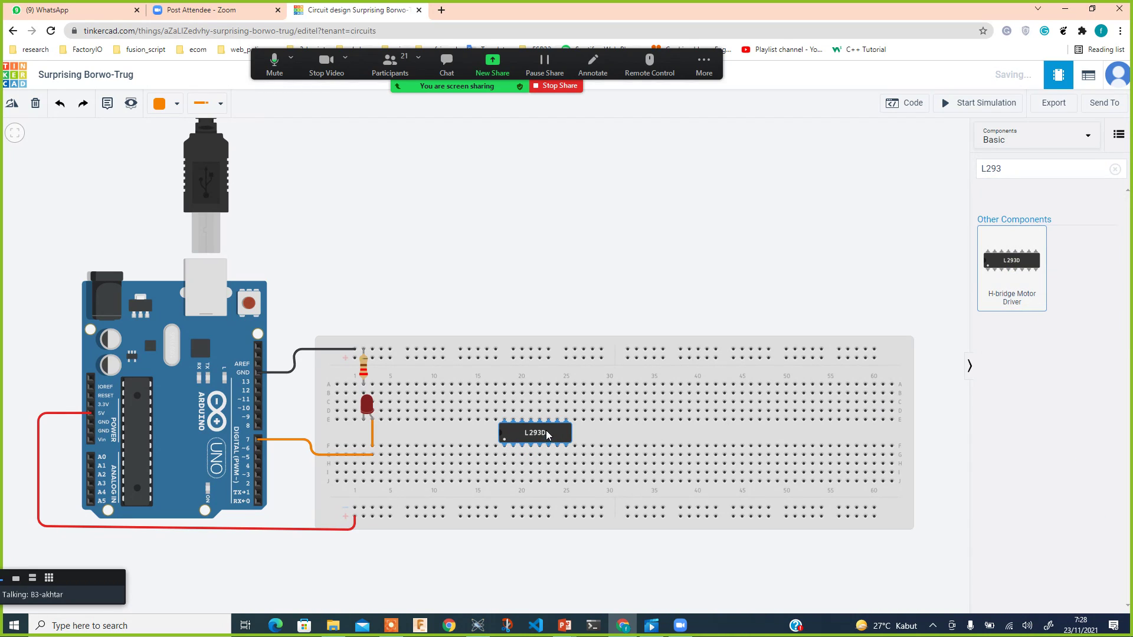
{"action": "mouse_move", "coordinate": [581, 422]}
{"action": "left_mouse_down"}
{"action": "mouse_move", "coordinate": [591, 413]}
{"action": "mouse_move", "coordinate": [581, 407]}
{"action": "mouse_move", "coordinate": [566, 431]}
{"action": "left_mouse_up"}
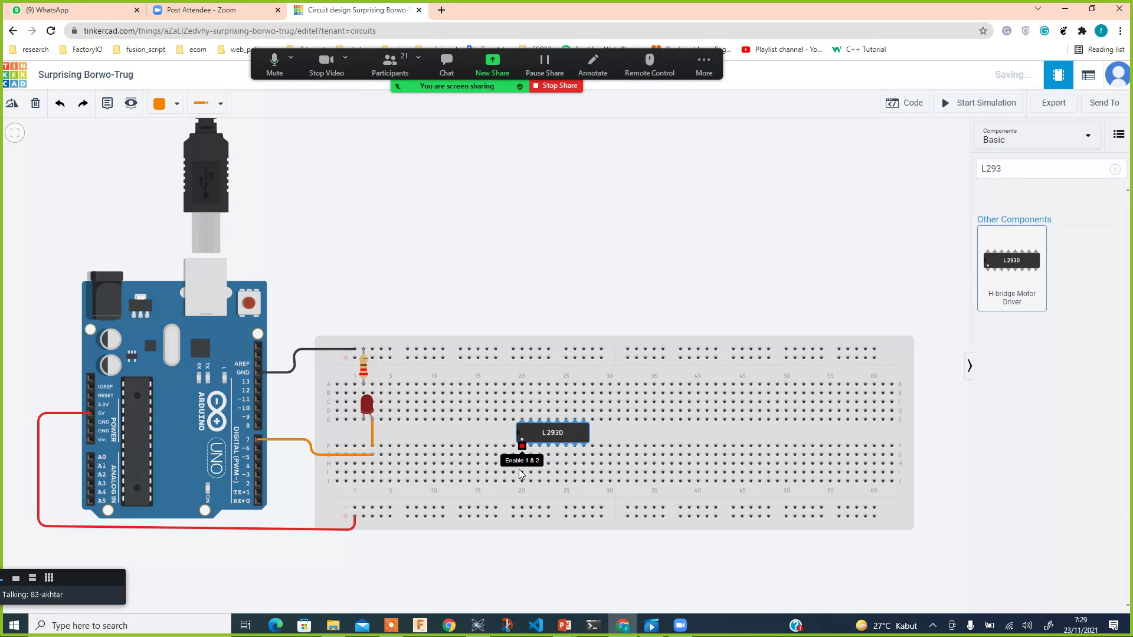
{"action": "left_click", "coordinate": [550, 441]}
Step: Switch to Proteus to examine the L293D's pins in the w12_kontrol_on_off schematic, and return to Tinkercad
{"action": "key", "text": "alt+Tab"}
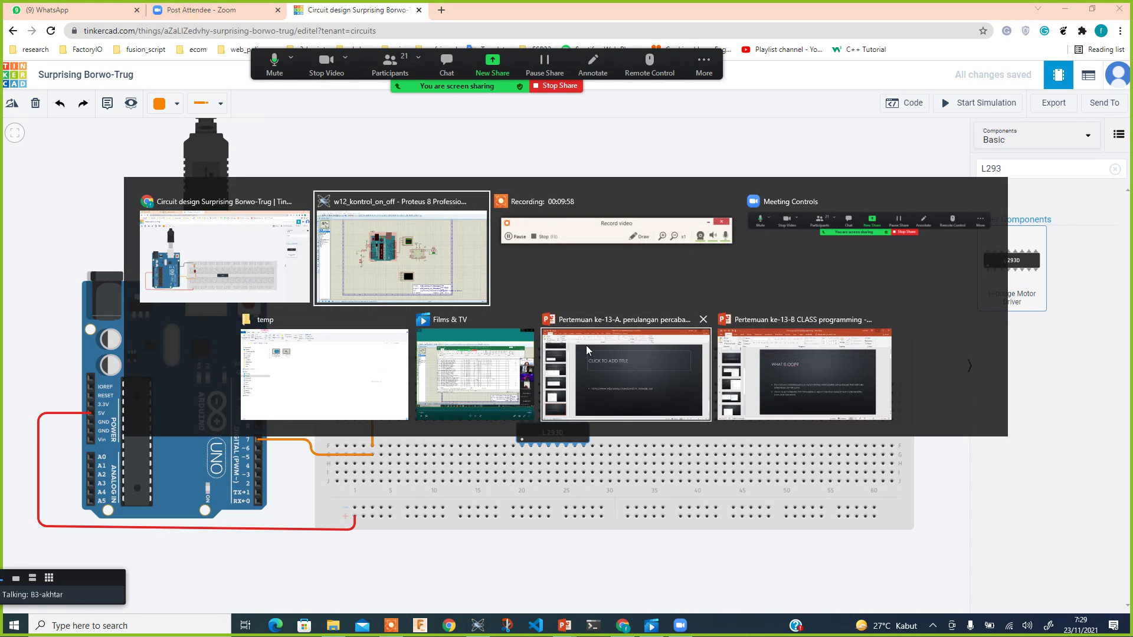
{"action": "scroll", "coordinate": [610, 333], "scroll_direction": "up", "scroll_amount": 5}
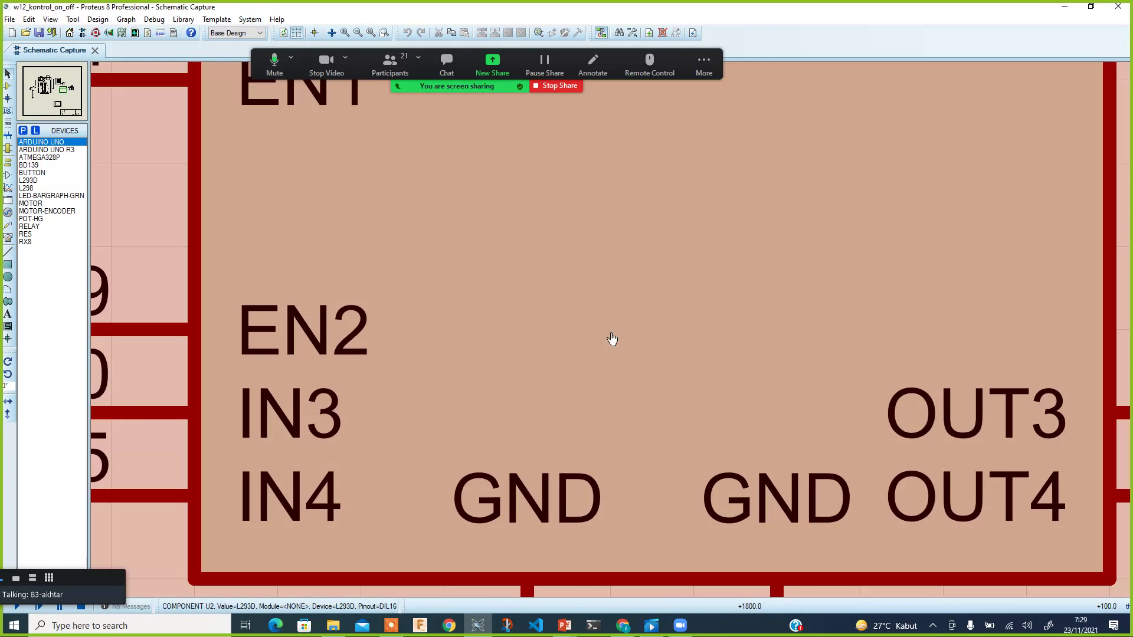
{"action": "scroll", "coordinate": [597, 337], "scroll_direction": "down", "scroll_amount": 2}
{"action": "scroll", "coordinate": [598, 336], "scroll_direction": "down", "scroll_amount": 3}
{"action": "scroll", "coordinate": [575, 300], "scroll_direction": "up", "scroll_amount": 3}
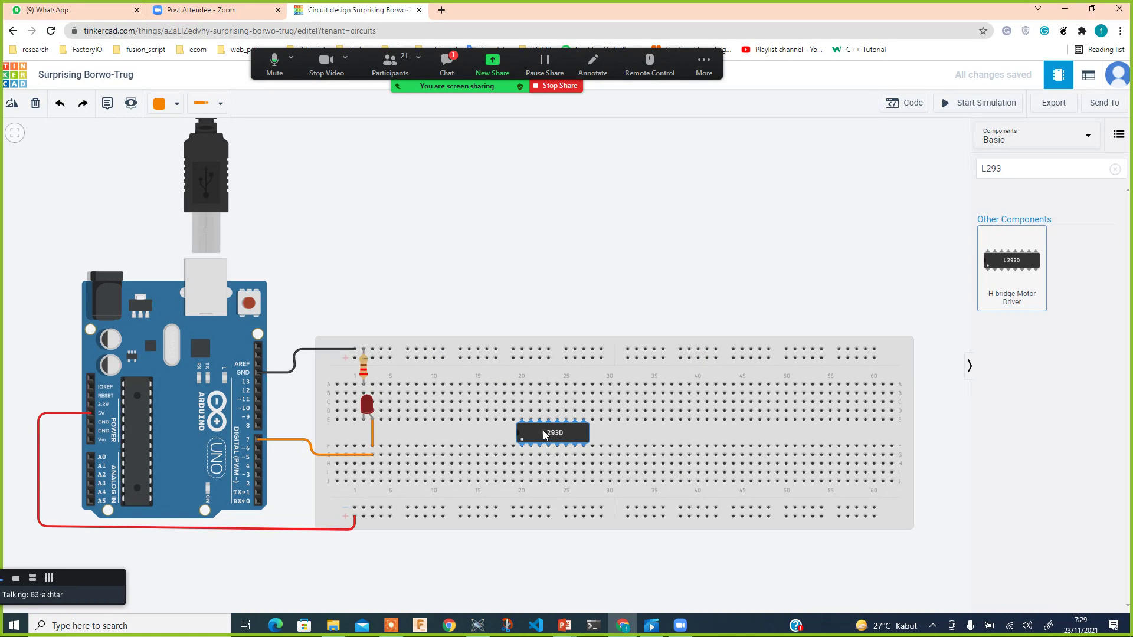
Step: Search Google in a new browser tab for "datasheet L293 filetype:pdf"
{"action": "left_click", "coordinate": [441, 10]}
{"action": "type", "text": "d"}
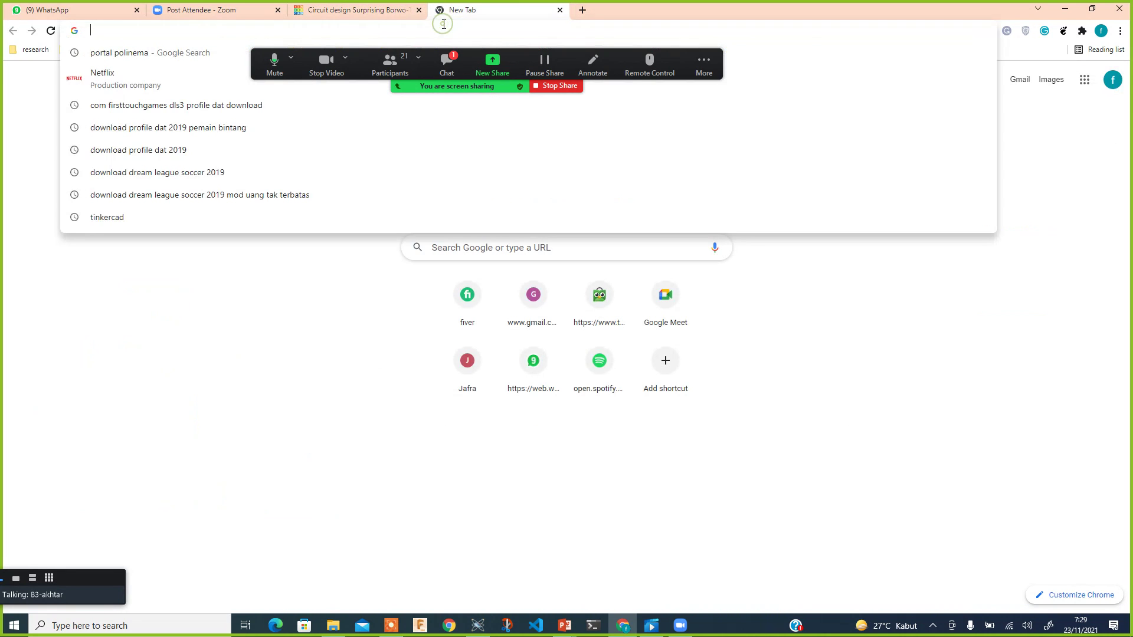
{"action": "type", "text": "atashee"}
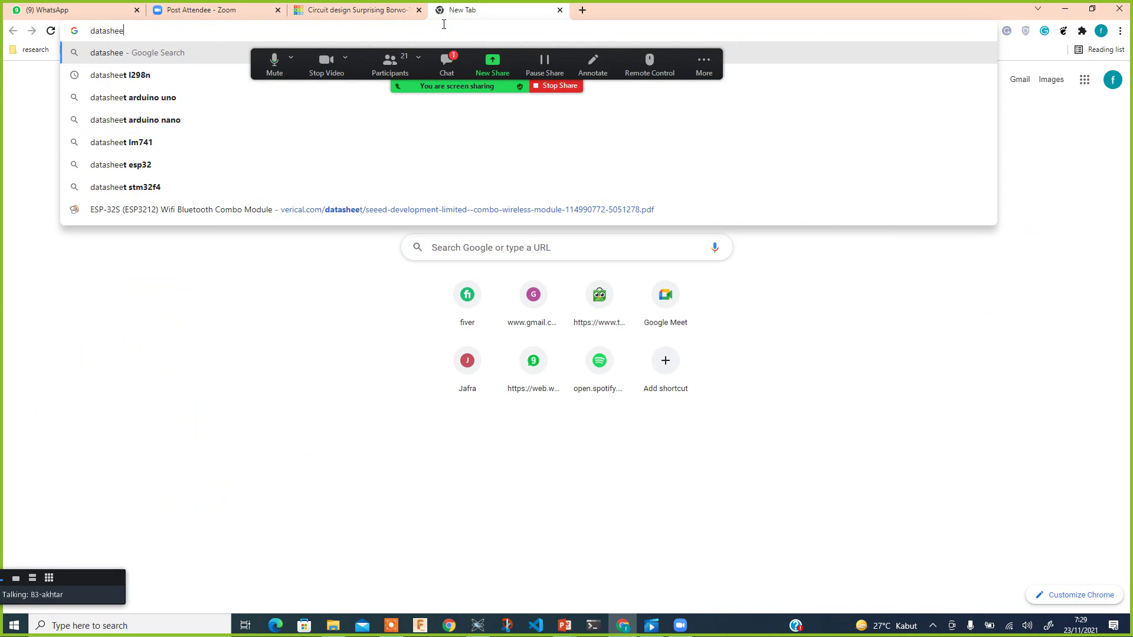
{"action": "type", "text": "t L29"}
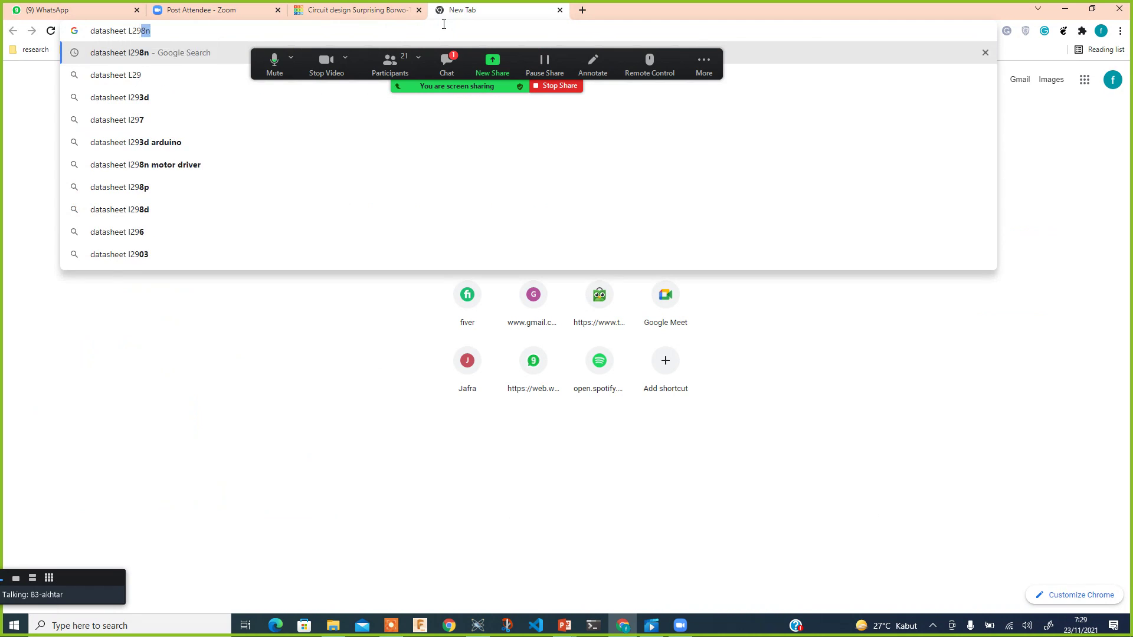
{"action": "type", "text": "3 fi"}
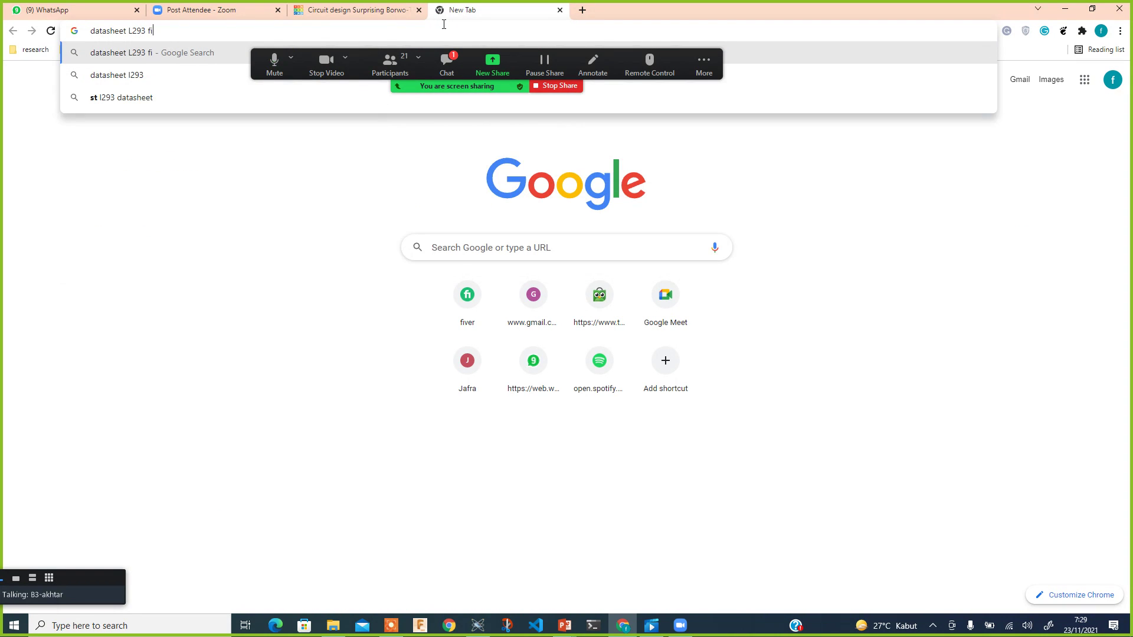
{"action": "type", "text": "let"}
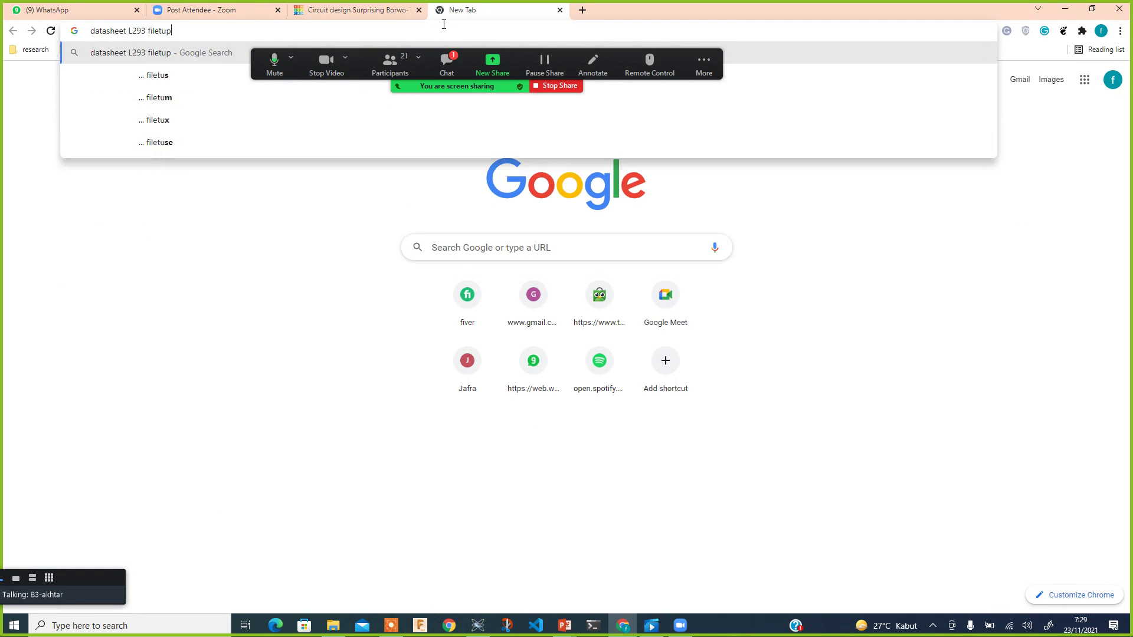
{"action": "type", "text": "ype:pdf"}
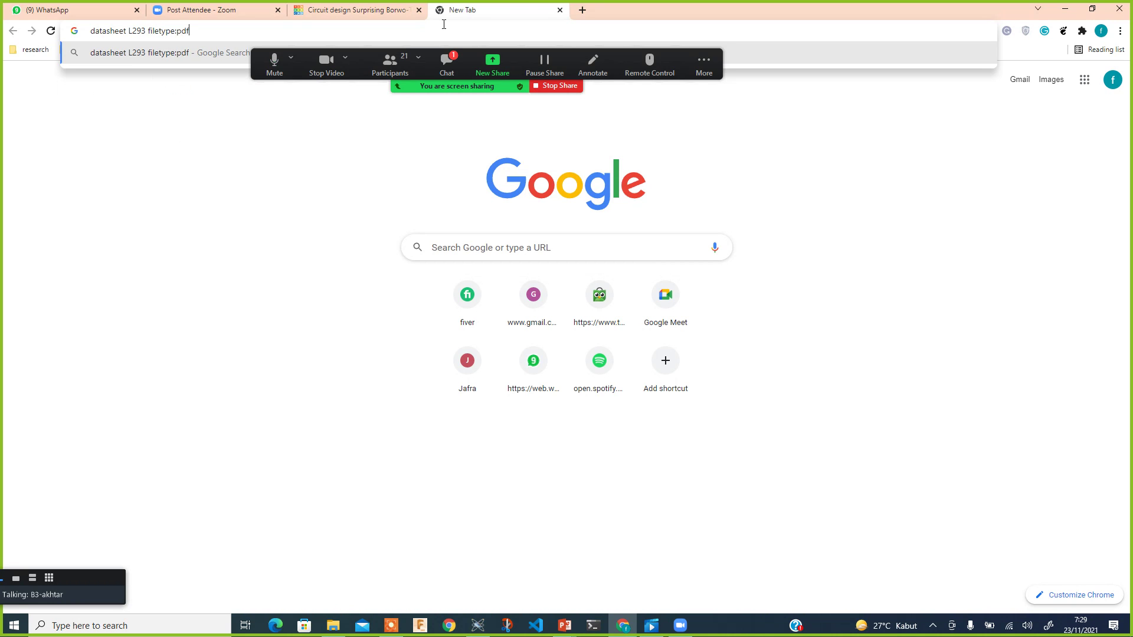
{"action": "key", "text": "Return"}
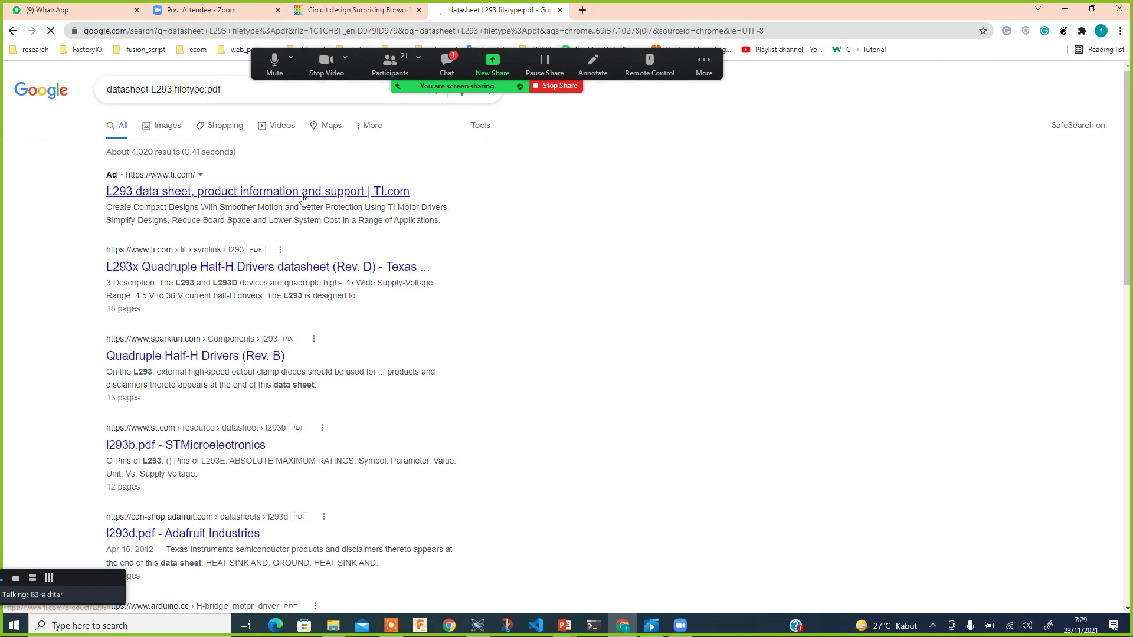
Step: Open the TI.com L293 product page in a separate tab, and open its L293x Quadruple Half-H Drivers datasheet (Rev. D)
{"action": "right_click", "coordinate": [302, 195]}
{"action": "left_click", "coordinate": [349, 204]}
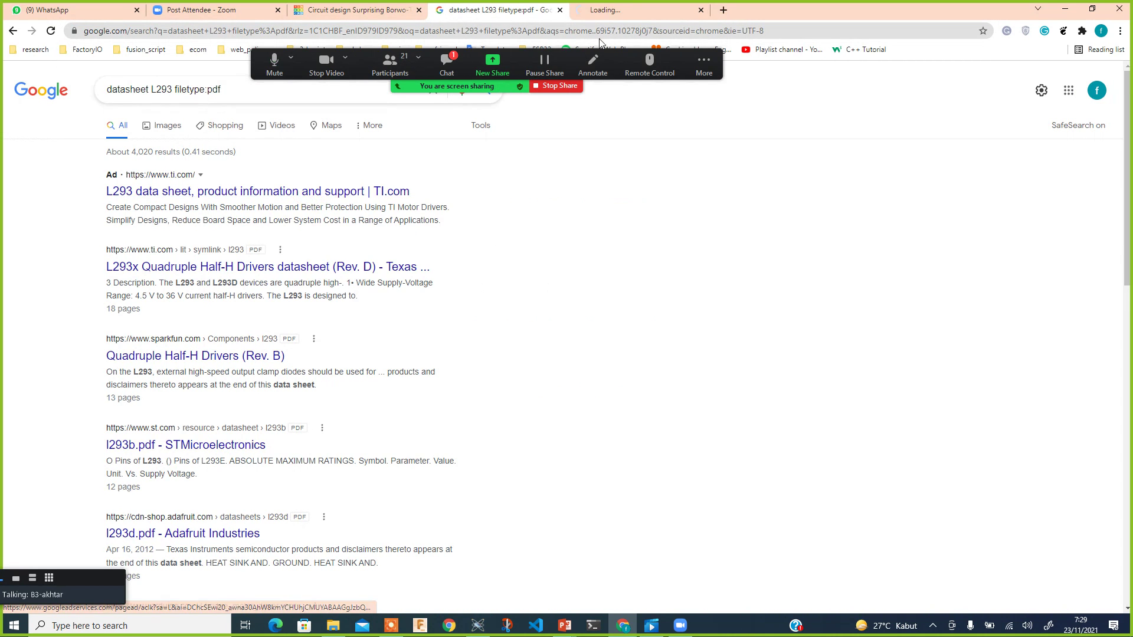
{"action": "left_click", "coordinate": [622, 10]}
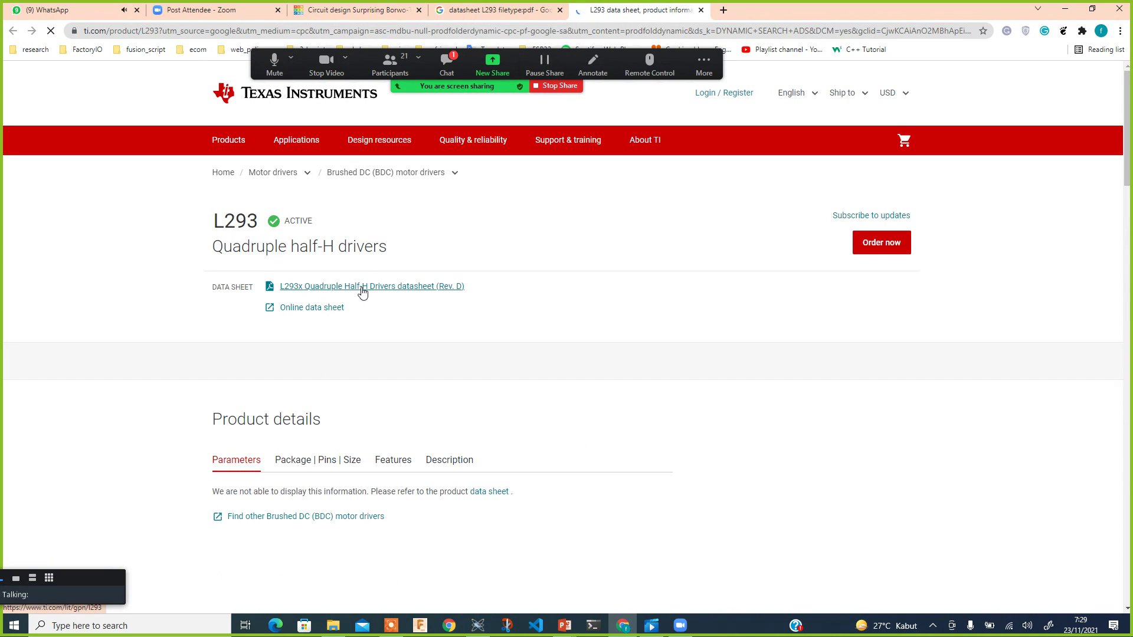
{"action": "left_click", "coordinate": [362, 292]}
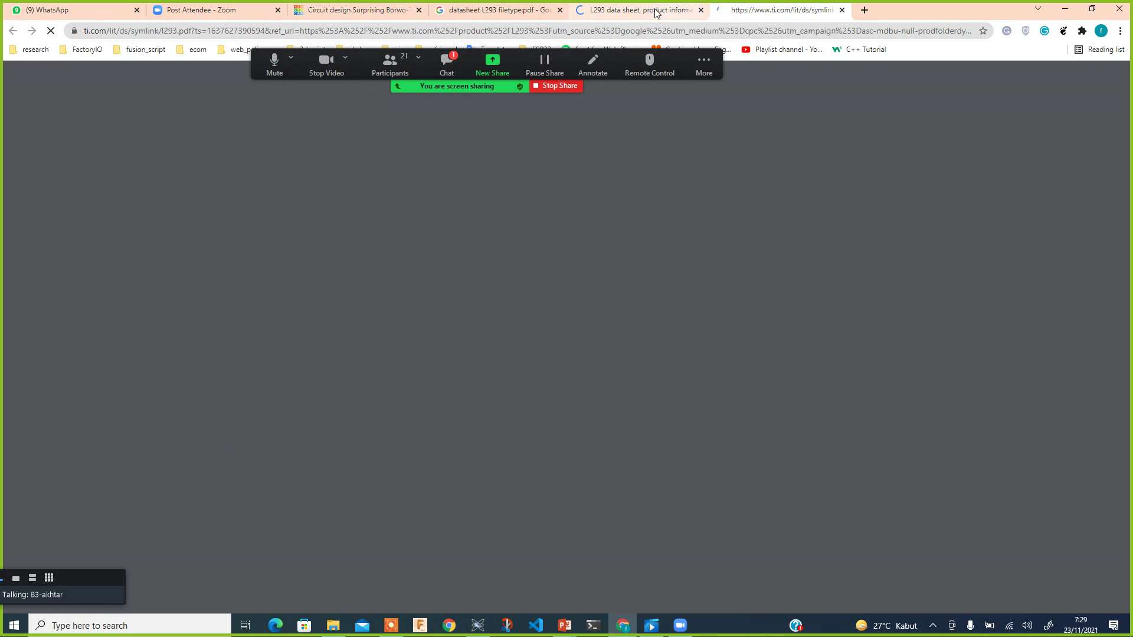
Step: Return to the L293 product page, enlarge the motor wiring schematic to examine it, and close the enlarged image
{"action": "left_click", "coordinate": [649, 10]}
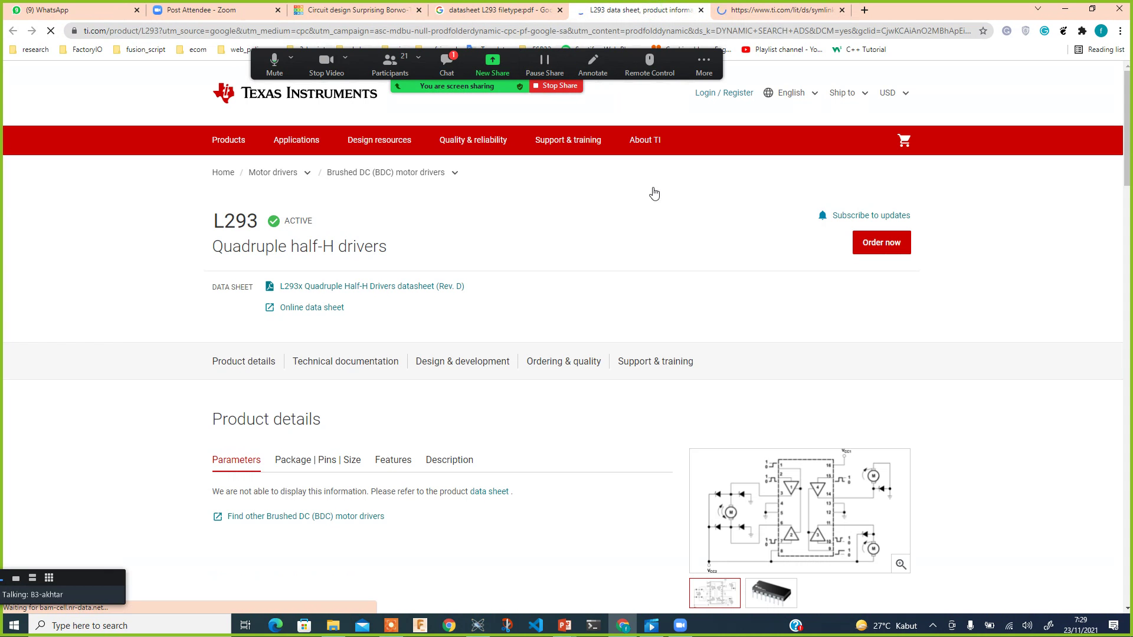
{"action": "scroll", "coordinate": [789, 381], "scroll_direction": "down", "scroll_amount": 4}
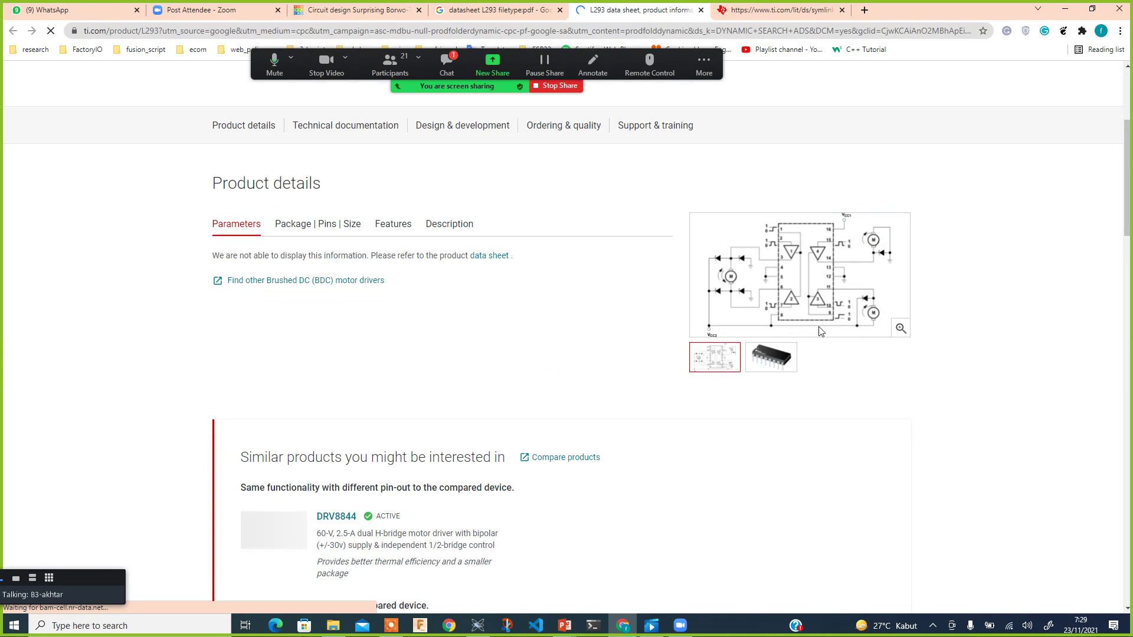
{"action": "left_click", "coordinate": [801, 289]}
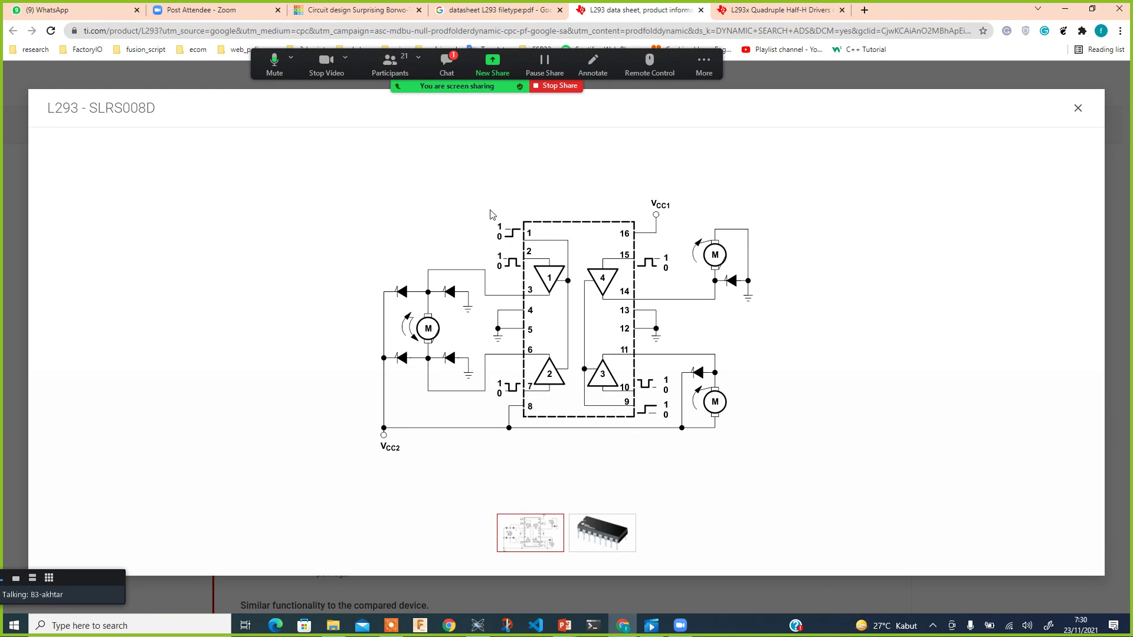
{"action": "key", "text": "Escape"}
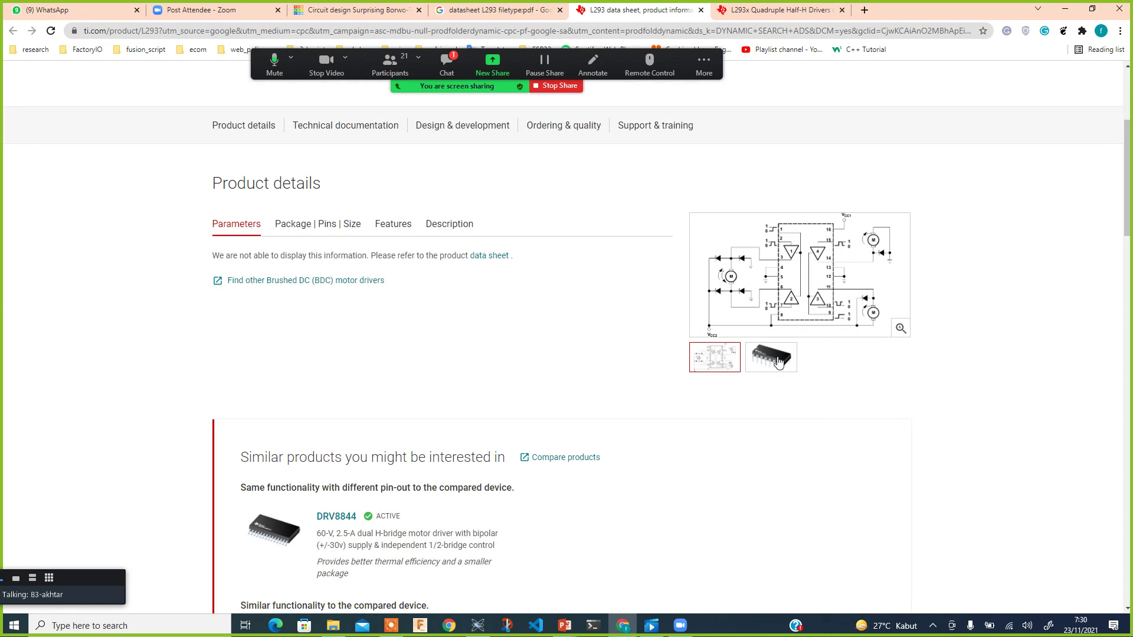
Step: Examine the 16-pin top-view pinout under Pin Configuration and Functions in the L293x datasheet
{"action": "left_click", "coordinate": [770, 10]}
{"action": "scroll", "coordinate": [649, 313], "scroll_direction": "down", "scroll_amount": 1}
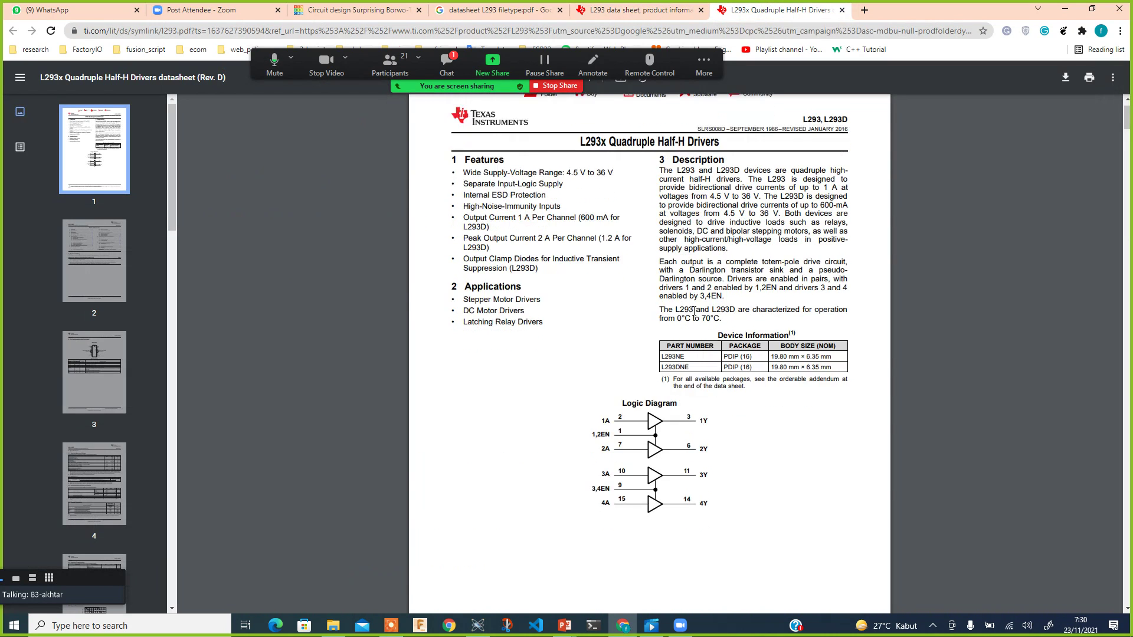
{"action": "left_click_drag", "start_coordinate": [1130, 129], "coordinate": [1070, 189]}
{"action": "scroll", "coordinate": [814, 278], "scroll_direction": "up", "scroll_amount": 3}
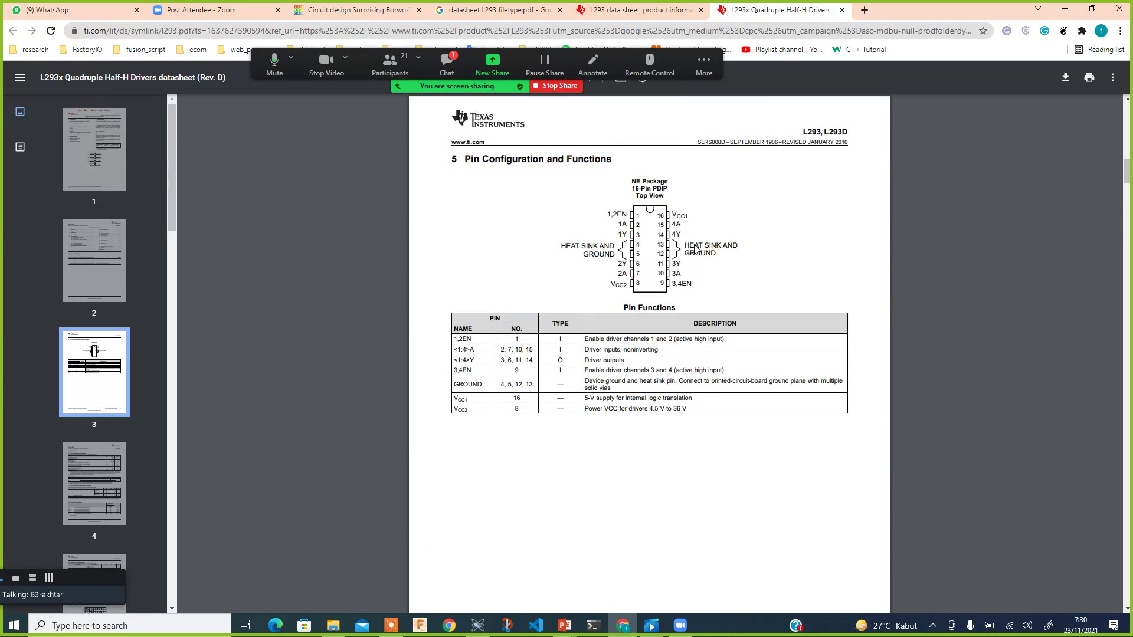
{"action": "scroll", "coordinate": [640, 309], "scroll_direction": "up", "scroll_amount": 4}
{"action": "scroll", "coordinate": [630, 460], "scroll_direction": "down", "scroll_amount": 4}
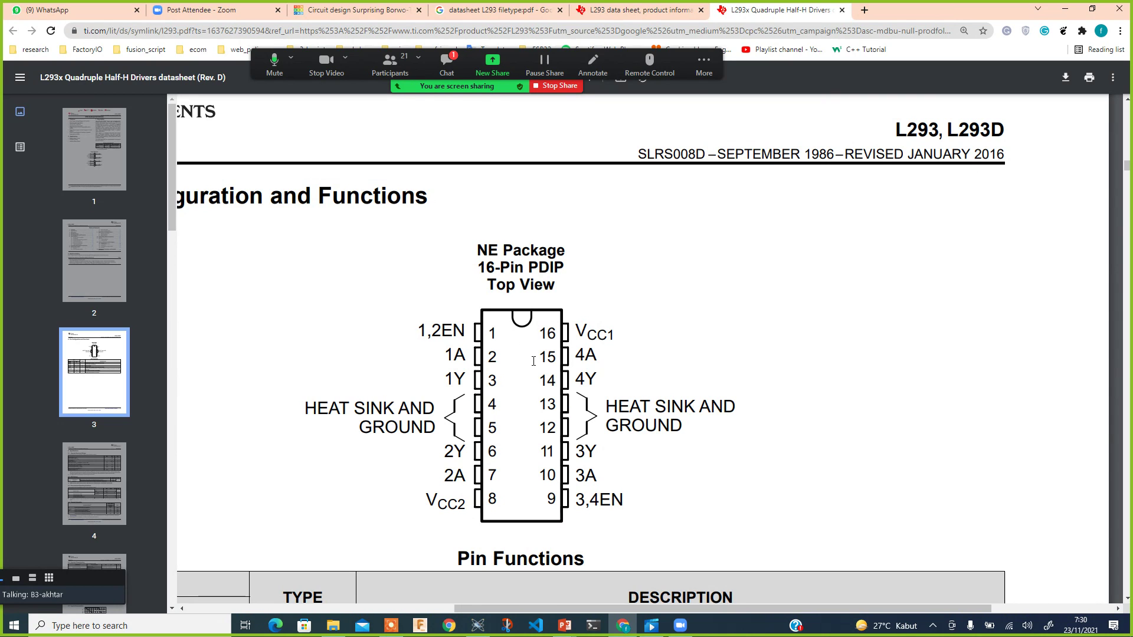
Step: Return to the Tinkercad circuit and examine the L293D's orientation notch and pin labels up close
{"action": "key", "text": "alt+Tab"}
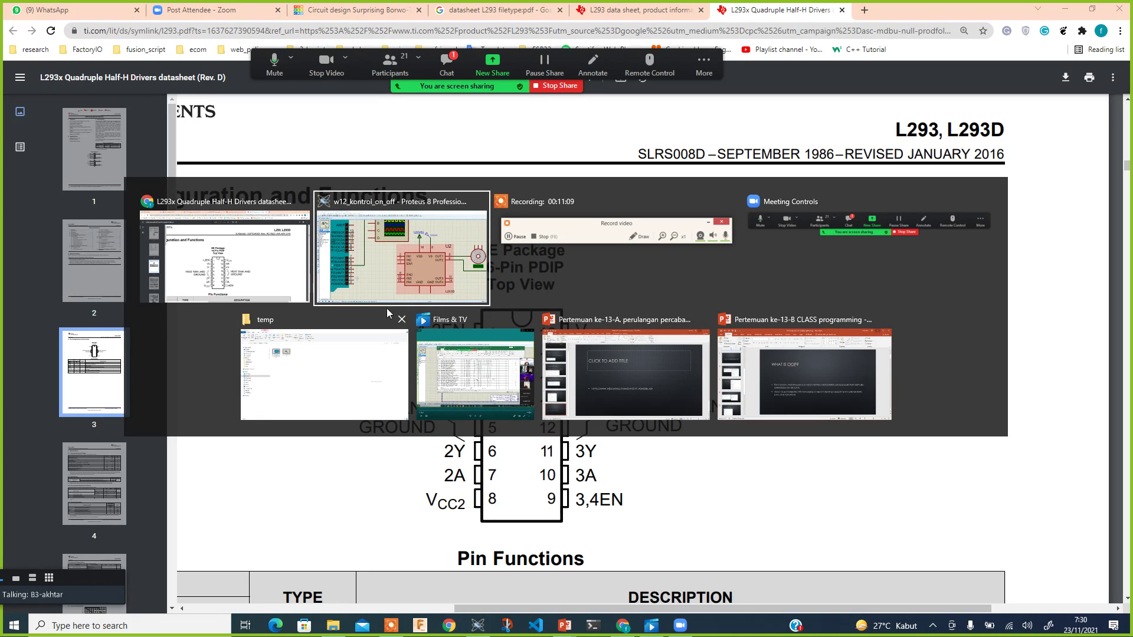
{"action": "left_click", "coordinate": [229, 299]}
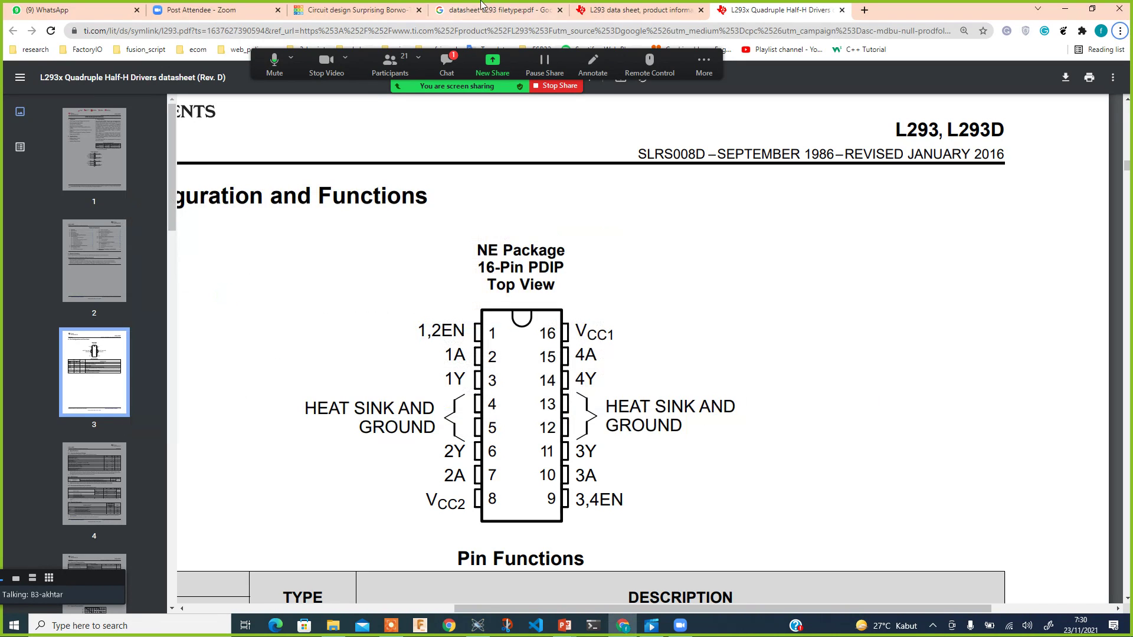
{"action": "left_click", "coordinate": [328, 14]}
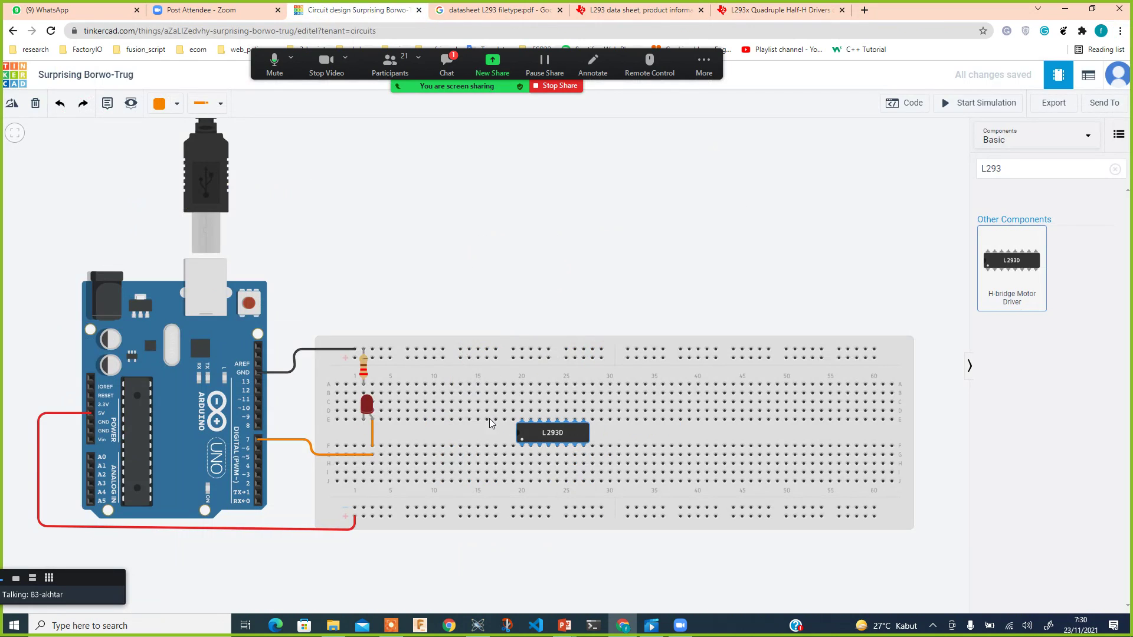
{"action": "scroll", "coordinate": [529, 441], "scroll_direction": "up", "scroll_amount": 2}
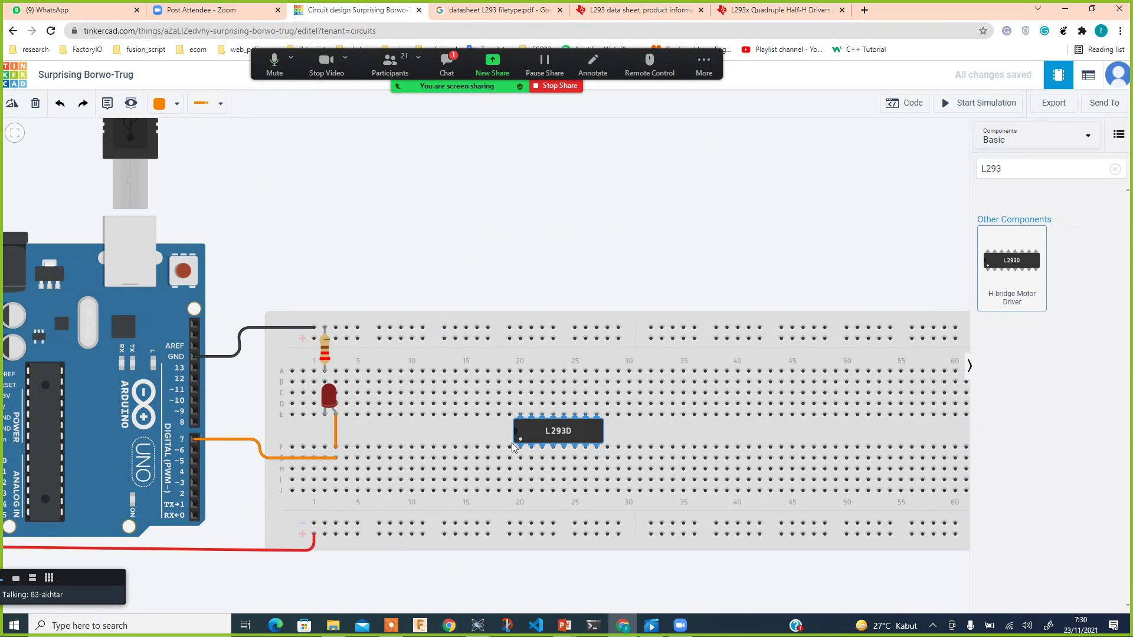
{"action": "scroll", "coordinate": [520, 443], "scroll_direction": "up", "scroll_amount": 3}
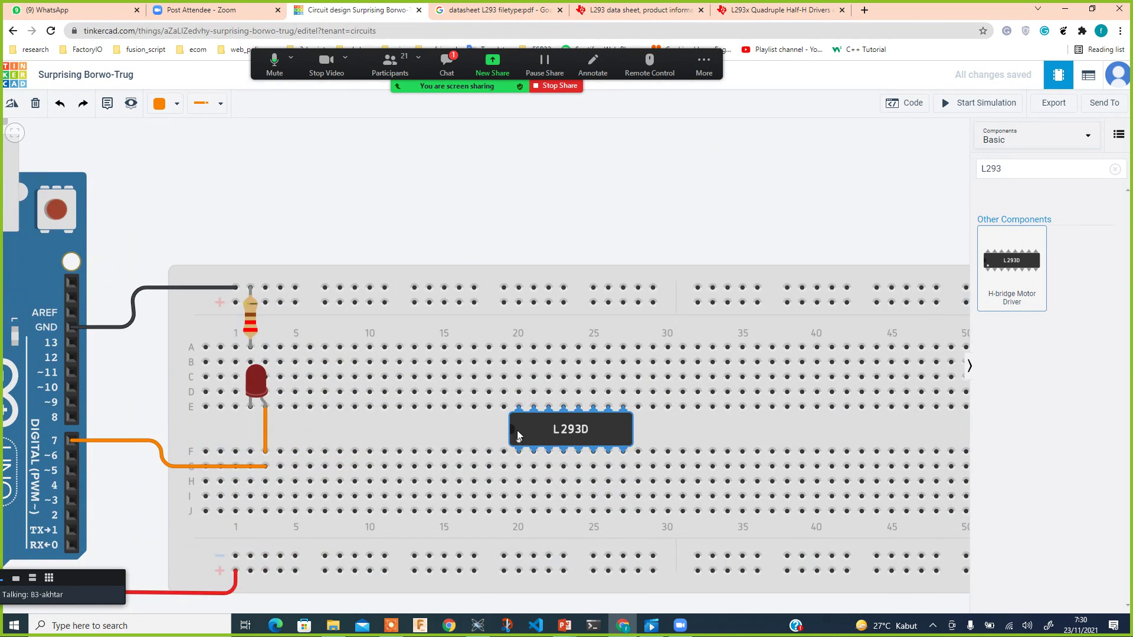
{"action": "scroll", "coordinate": [513, 432], "scroll_direction": "up", "scroll_amount": 2}
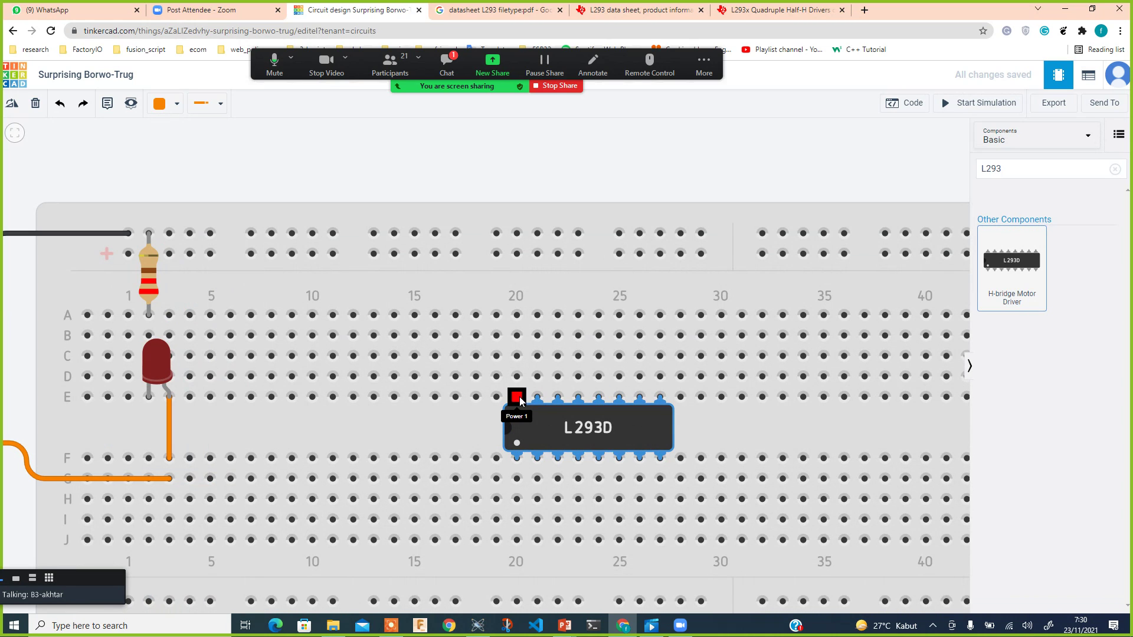
Step: Compare the breadboard L293D with its Proteus schematic symbol and the datasheet pinout, ending back on the Tinkercad circuit
{"action": "key", "text": "alt+Tab"}
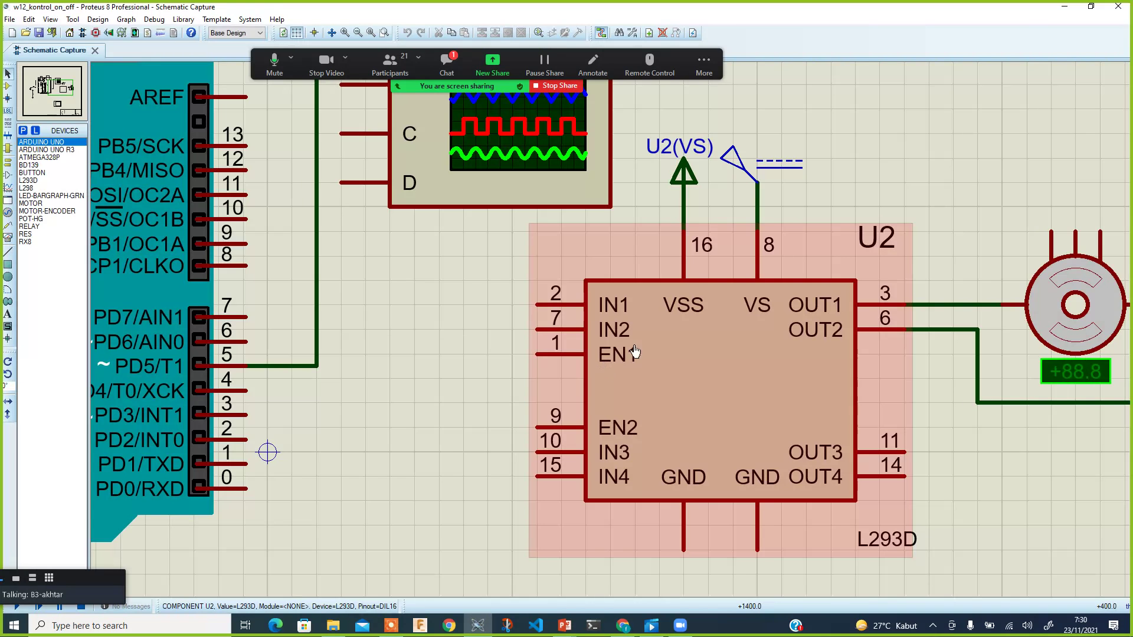
{"action": "key", "text": "alt+Tab"}
{"action": "key", "text": "alt+Tab"}
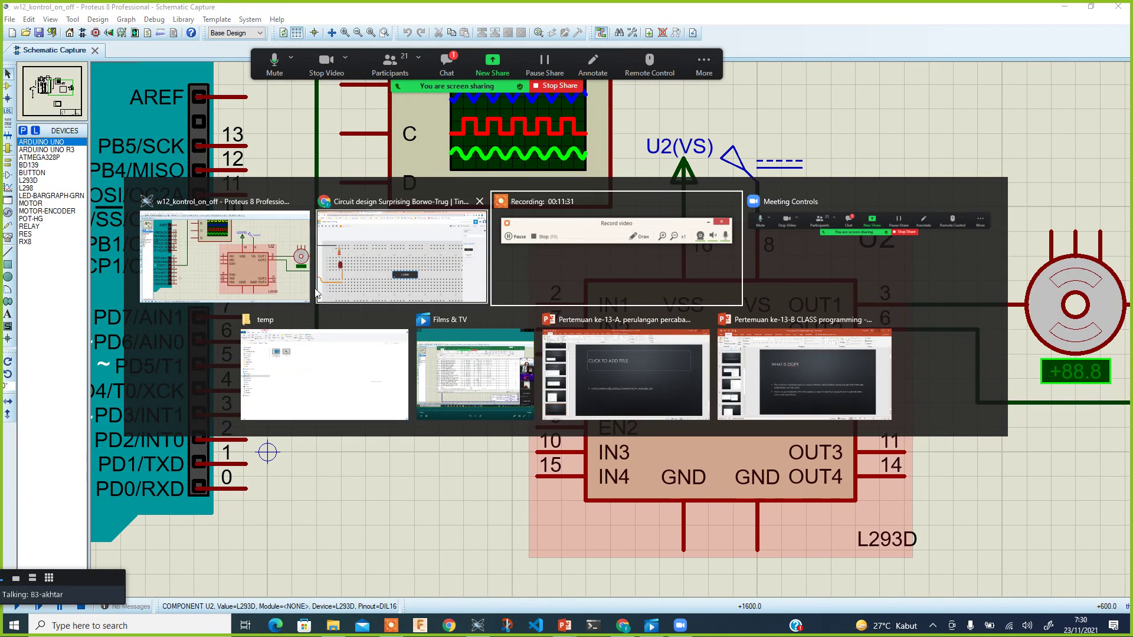
{"action": "left_click", "coordinate": [293, 224]}
{"action": "key", "text": "alt+Tab"}
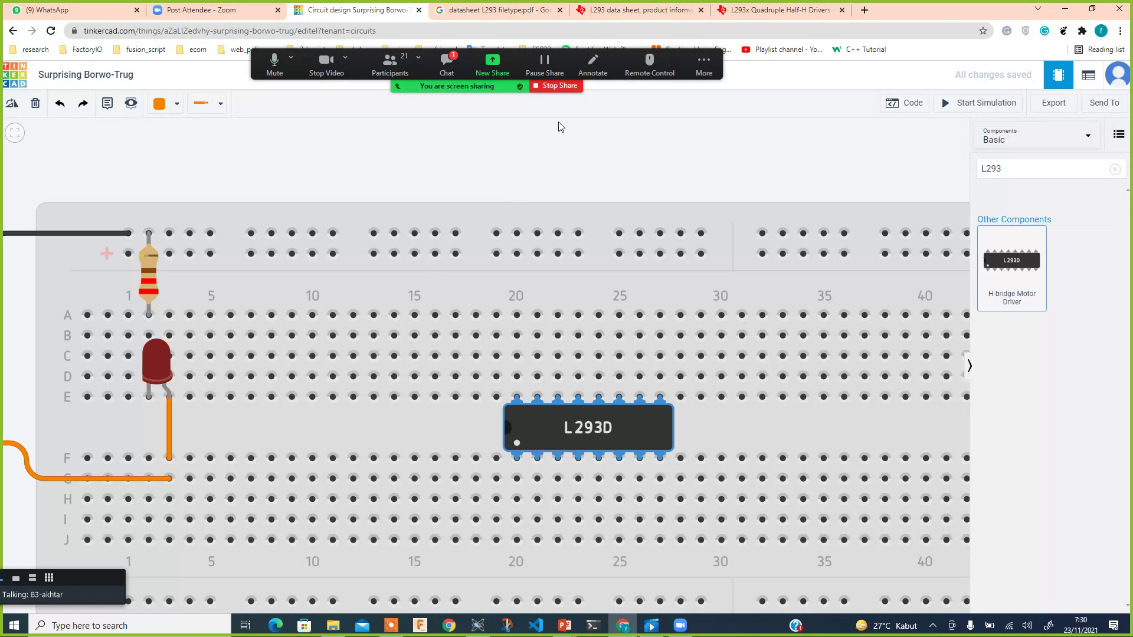
{"action": "left_click", "coordinate": [779, 10]}
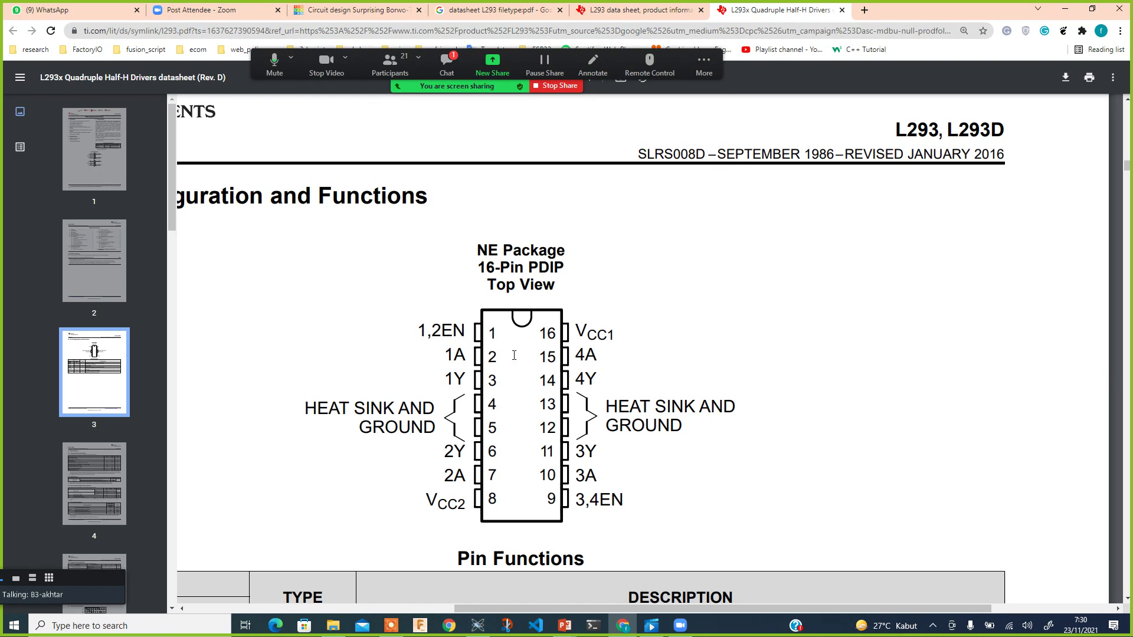
{"action": "left_click", "coordinate": [366, 10]}
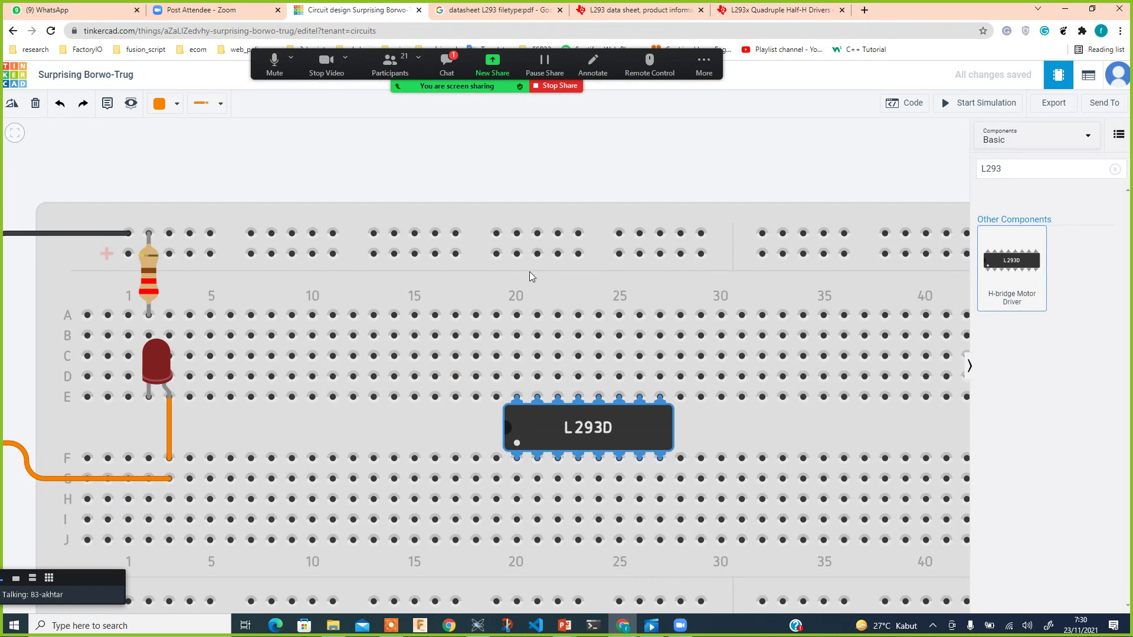
{"action": "scroll", "coordinate": [690, 402], "scroll_direction": "down", "scroll_amount": 2}
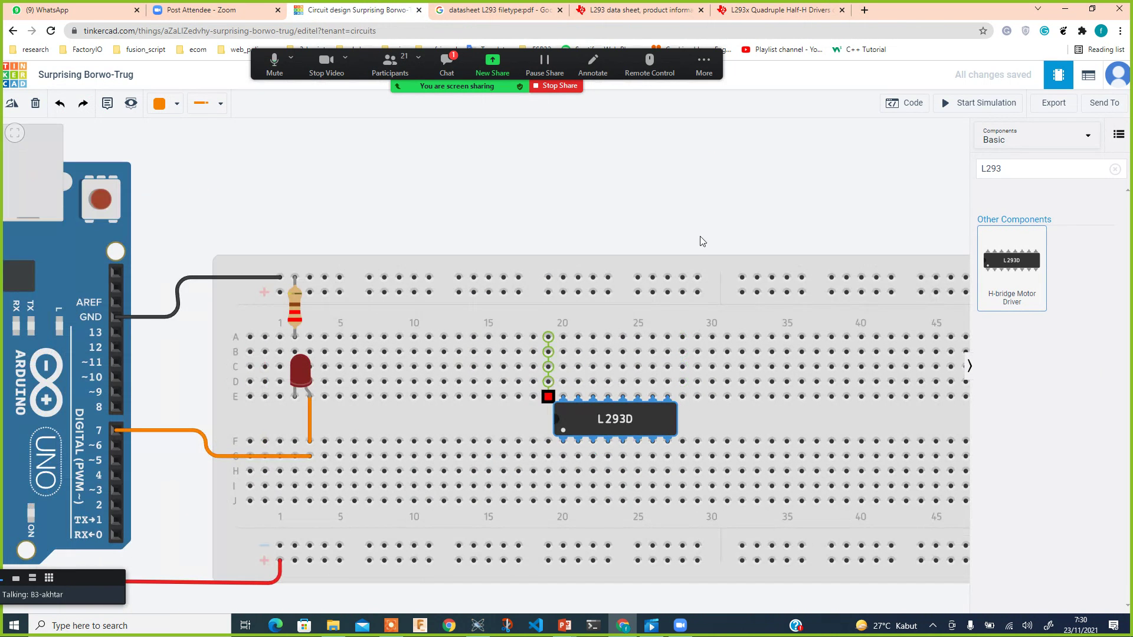
Step: Switch to Proteus to review how the motor connects to the L293D outputs, and return to Tinkercad
{"action": "key", "text": "alt+Tab"}
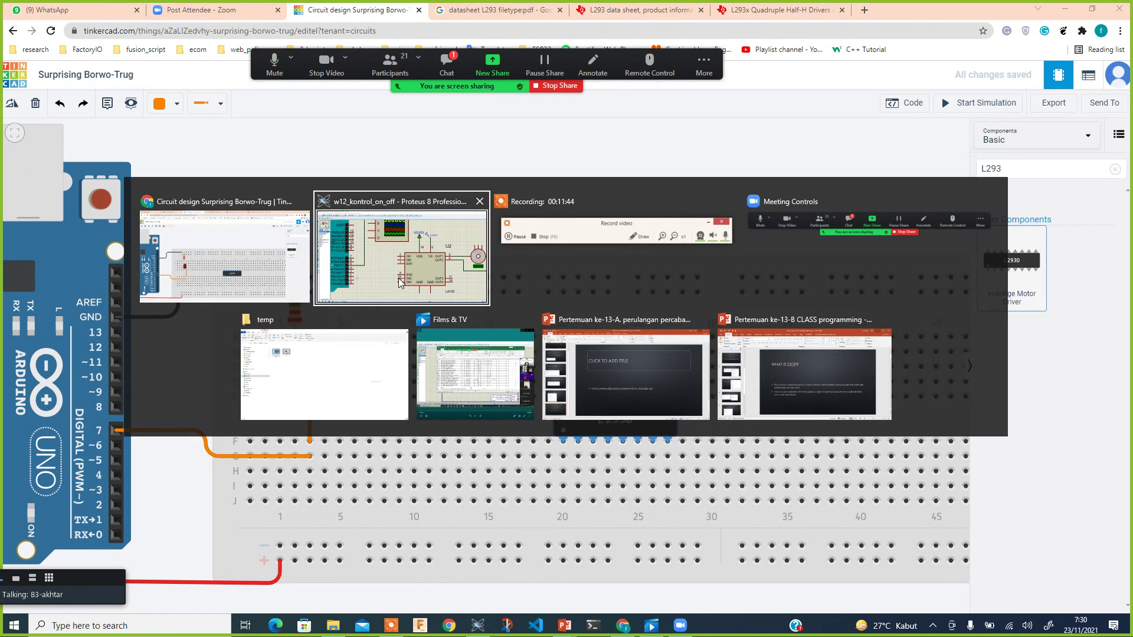
{"action": "scroll", "coordinate": [776, 235], "scroll_direction": "down", "scroll_amount": 2}
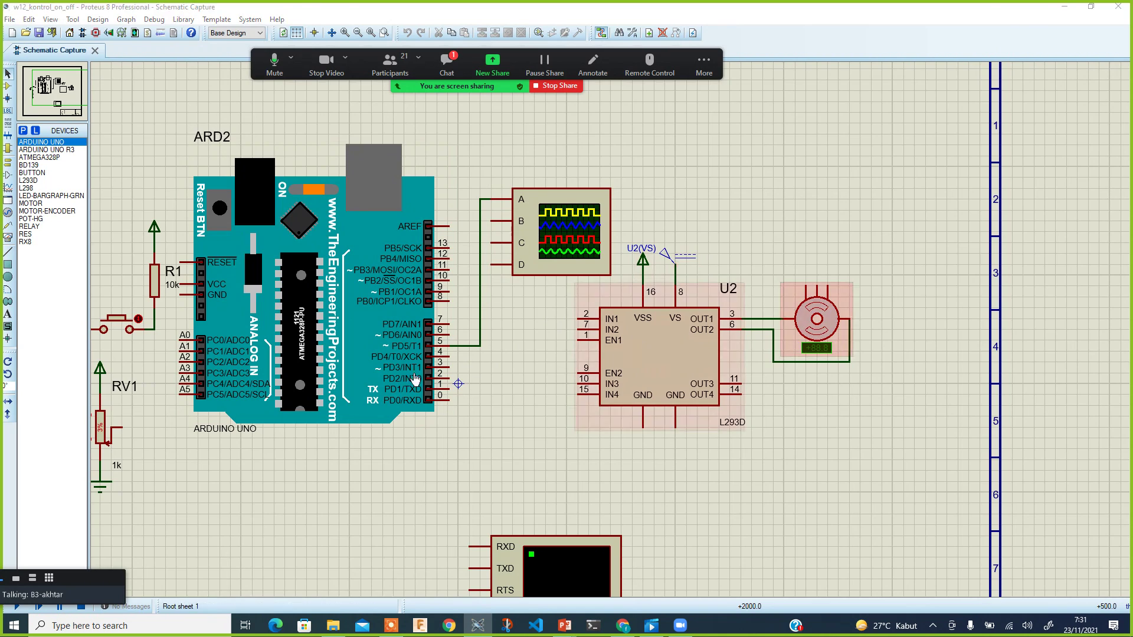
{"action": "key", "text": "alt+Tab"}
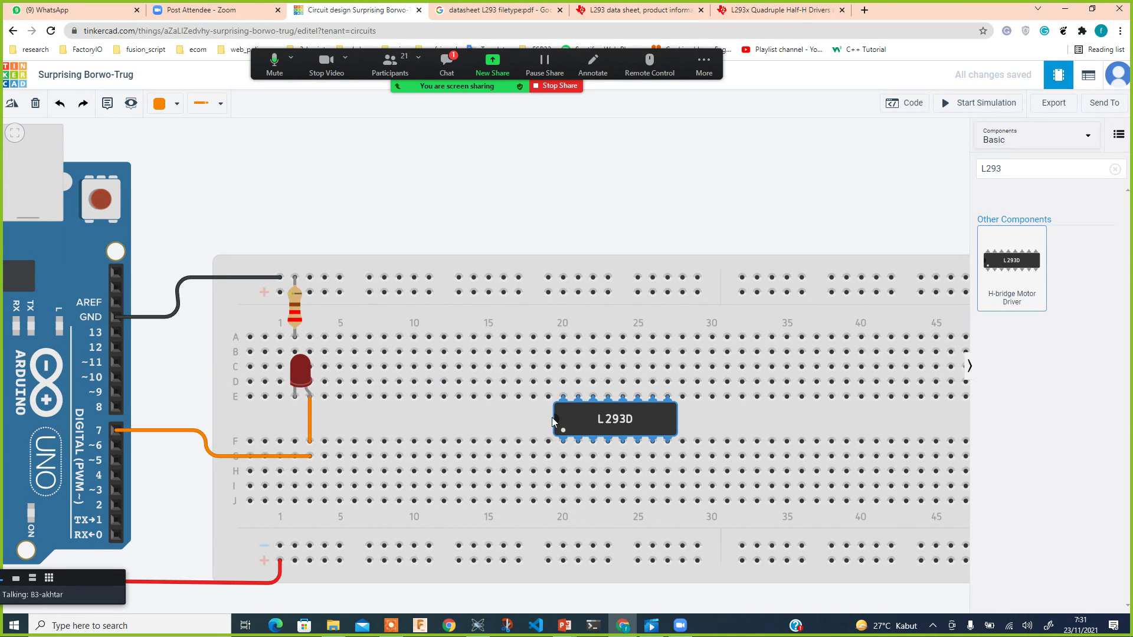
Step: Search the component library for "motor"
{"action": "left_click", "coordinate": [1011, 171]}
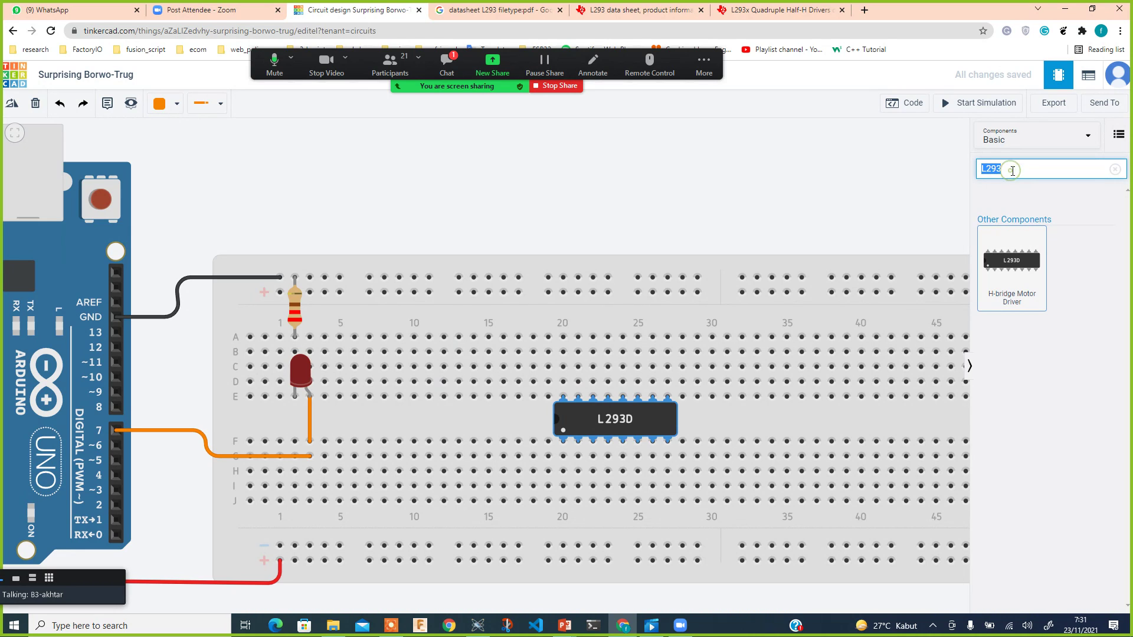
{"action": "type", "text": "motor"}
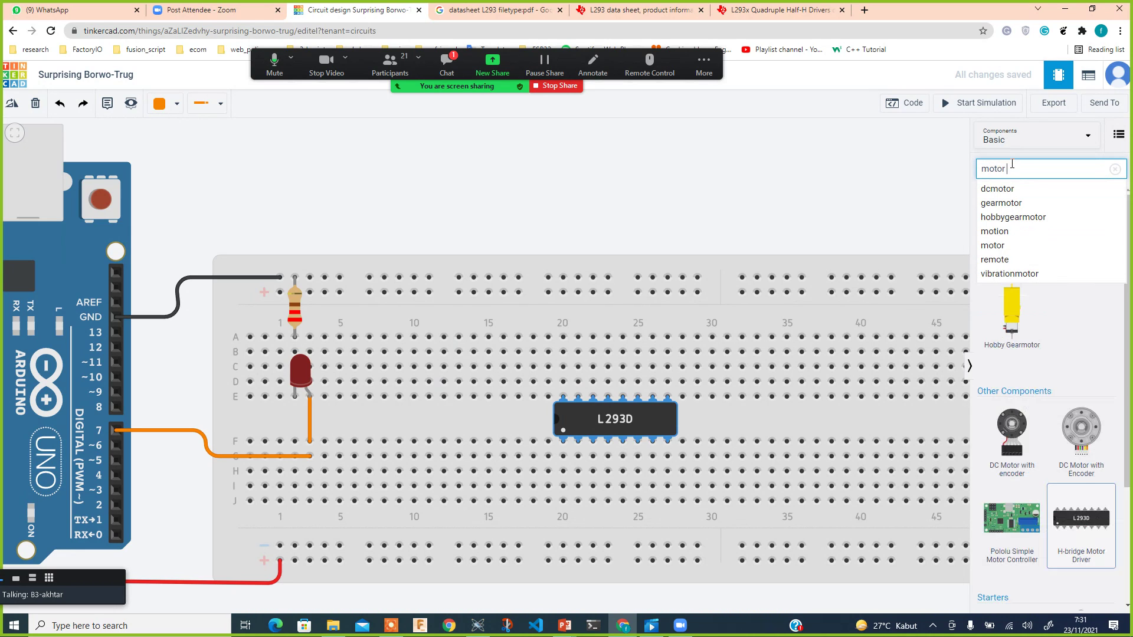
{"action": "key", "text": "Return"}
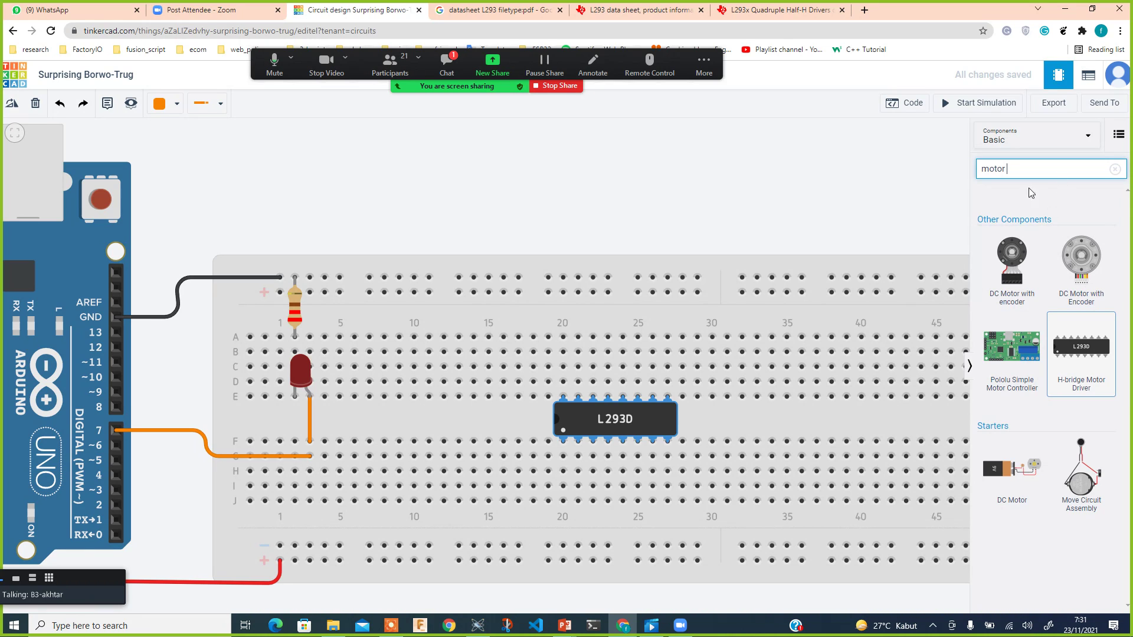
Step: Try narrowing the component search to "dc motor"
{"action": "type", "text": "c"}
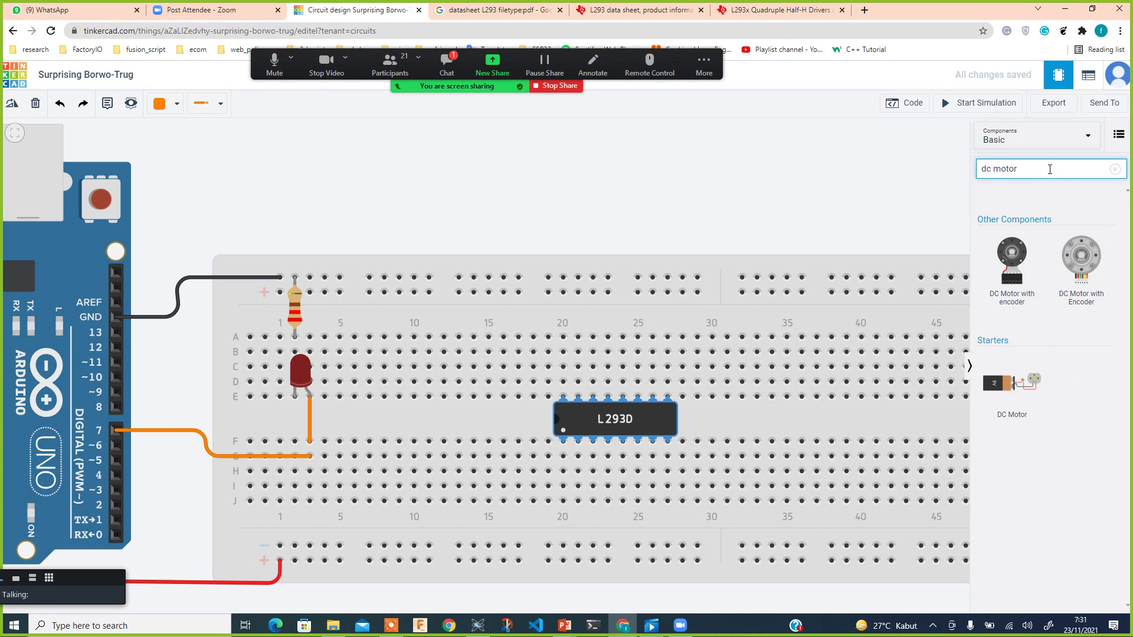
{"action": "key", "text": "Delete"}
{"action": "key", "text": "Delete"}
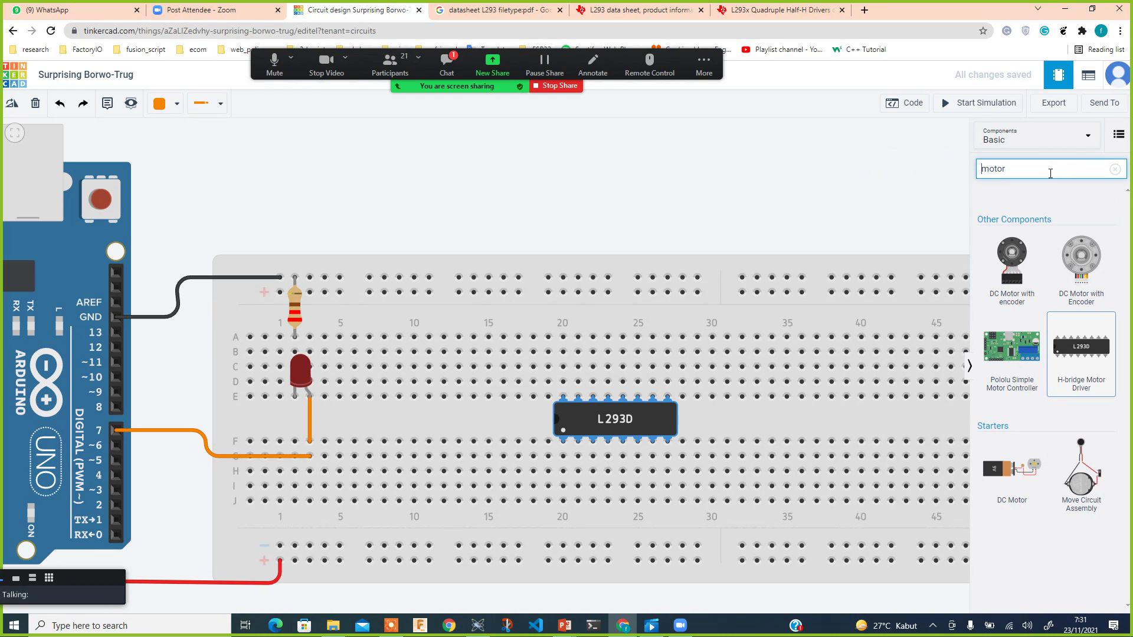
Step: Search all components for "motor" and place a DC Motor above the breadboard
{"action": "left_click", "coordinate": [1057, 140]}
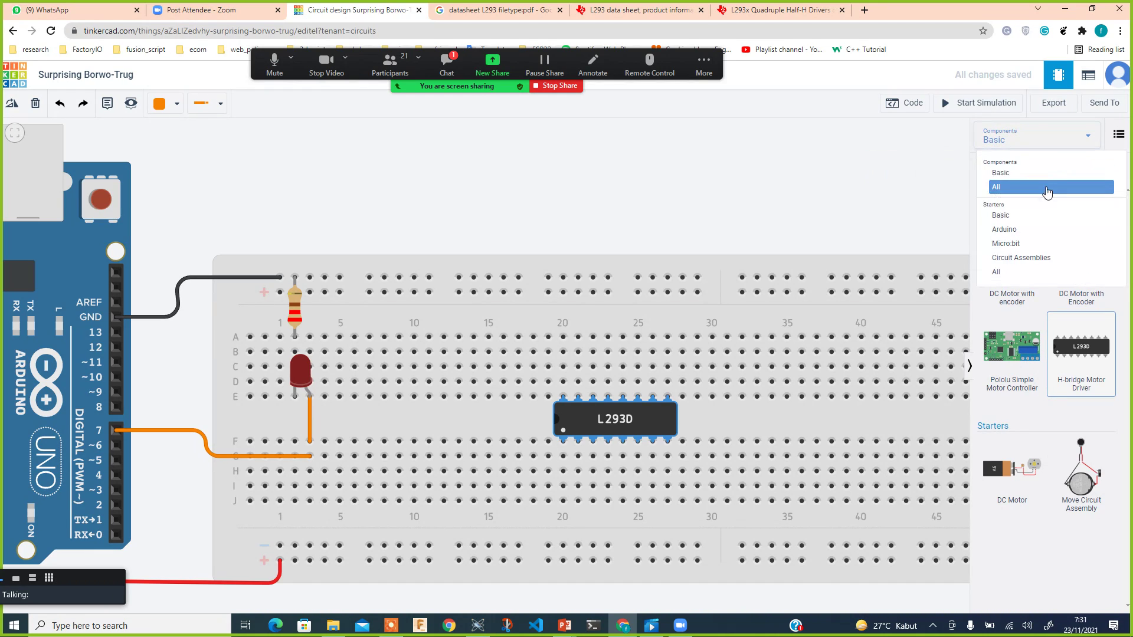
{"action": "left_click", "coordinate": [1047, 183]}
{"action": "left_click", "coordinate": [1067, 171]}
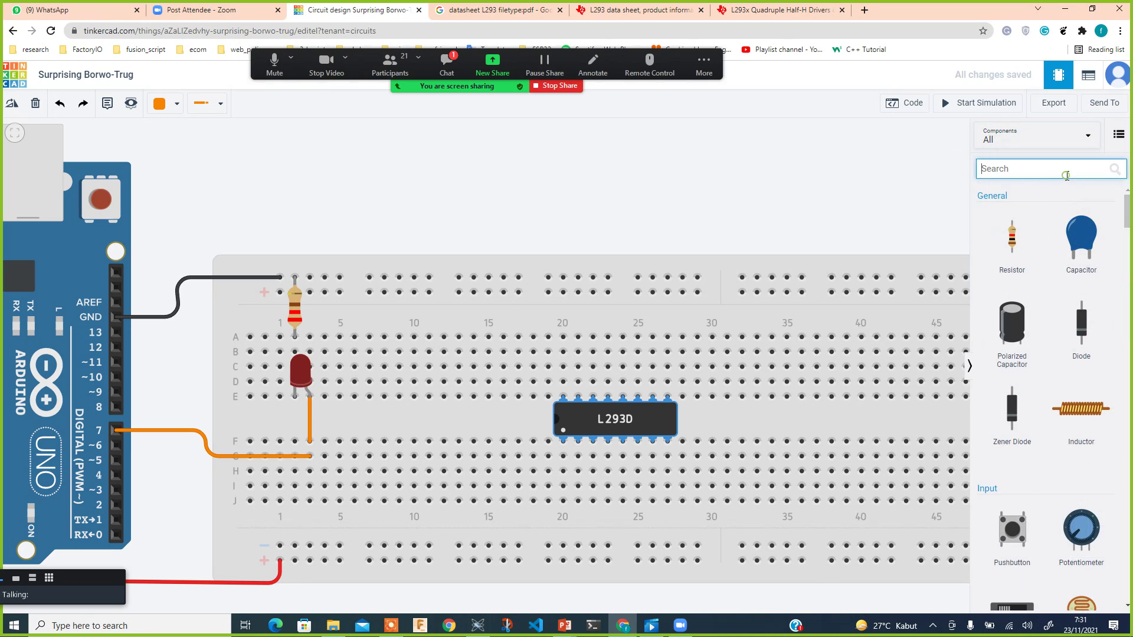
{"action": "type", "text": "ot"}
{"action": "key", "text": "BackSpace"}
{"action": "key", "text": "BackSpace"}
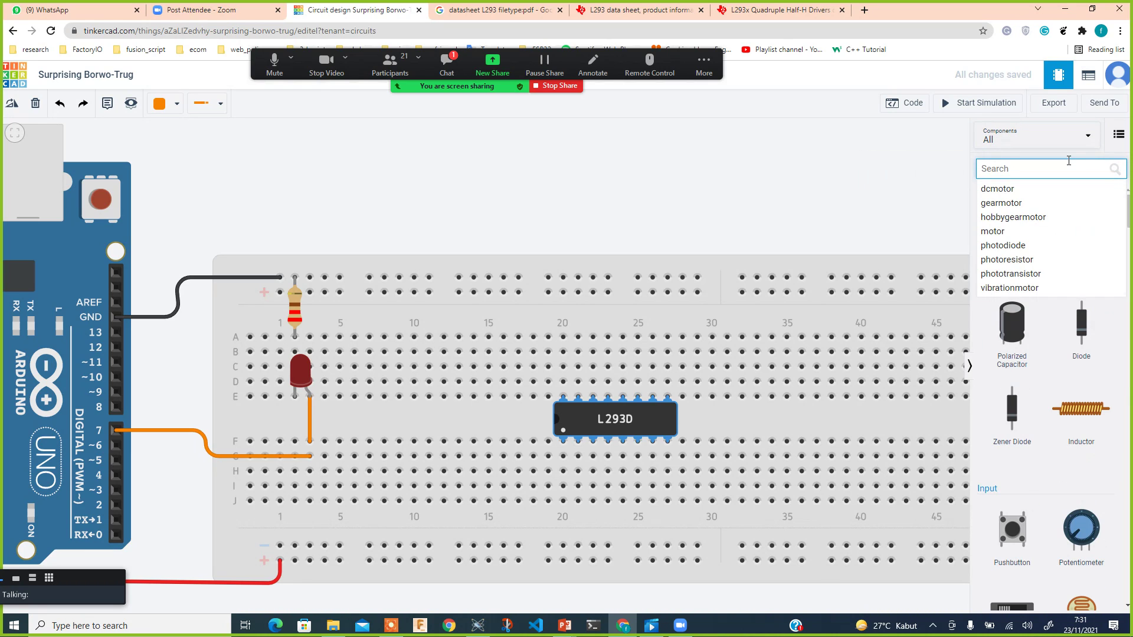
{"action": "type", "text": "motor"}
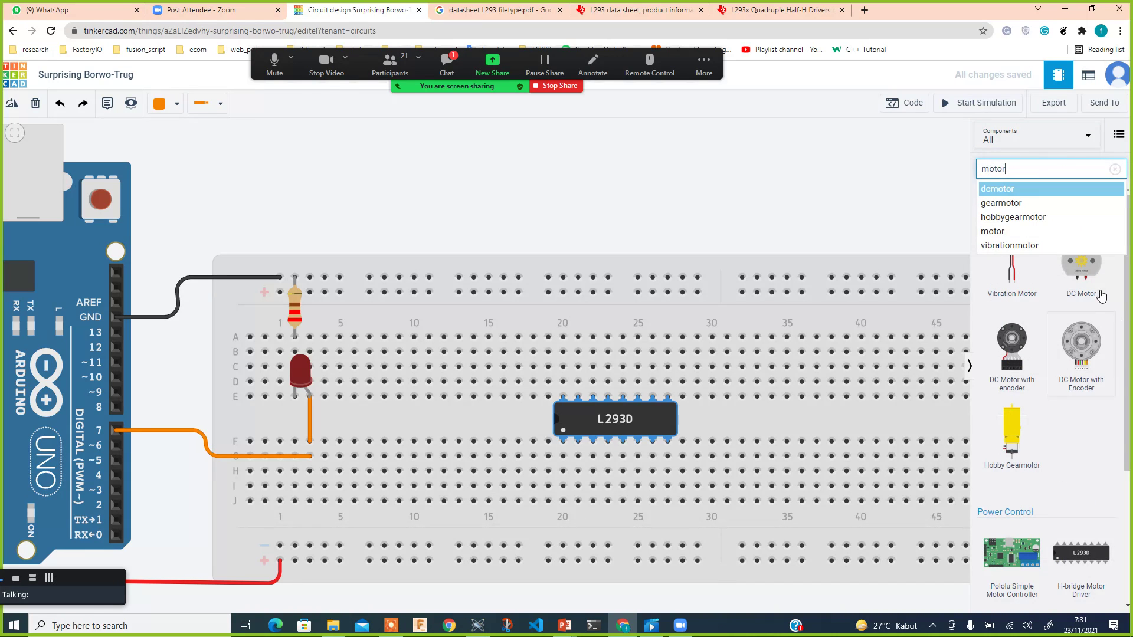
{"action": "left_click_drag", "start_coordinate": [1081, 262], "coordinate": [654, 206]}
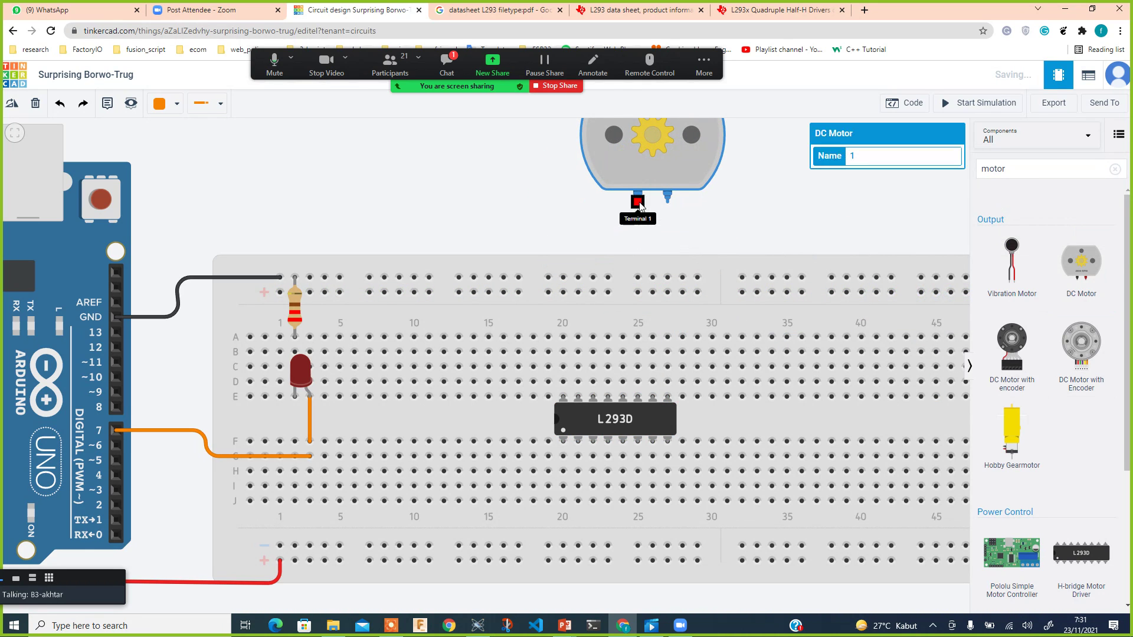
Step: Check the motor connection in Proteus, and position the DC motor over the breadboard with its terminals near columns 35 and 37
{"action": "key", "text": "alt+Tab"}
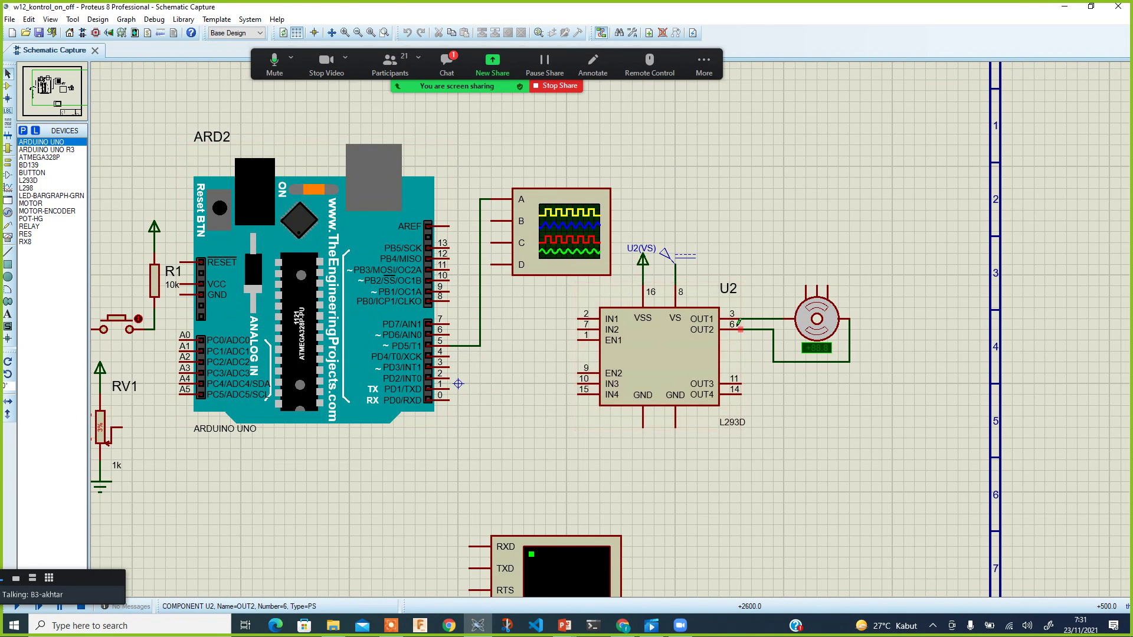
{"action": "key", "text": "alt+Tab"}
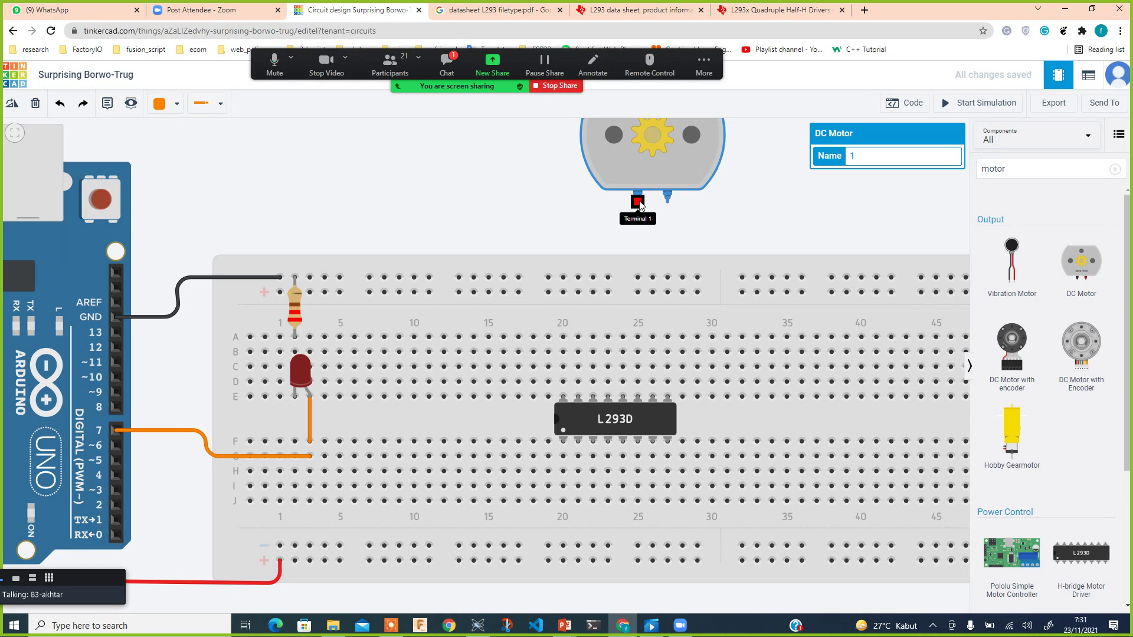
{"action": "left_click_drag", "start_coordinate": [680, 165], "coordinate": [830, 366]}
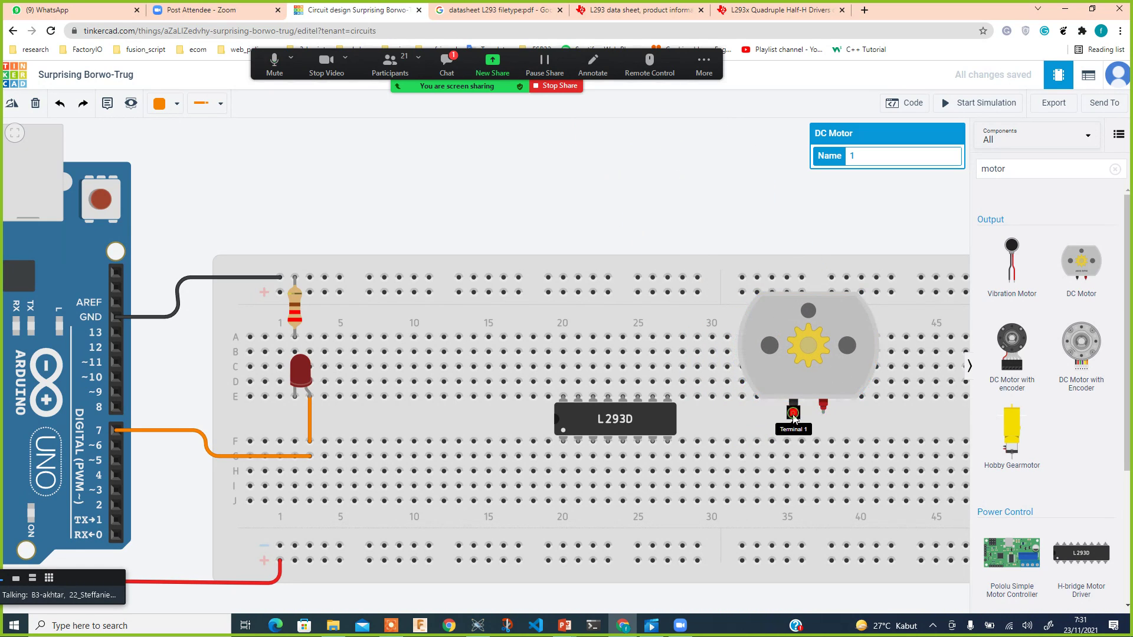
{"action": "left_click", "coordinate": [794, 416]}
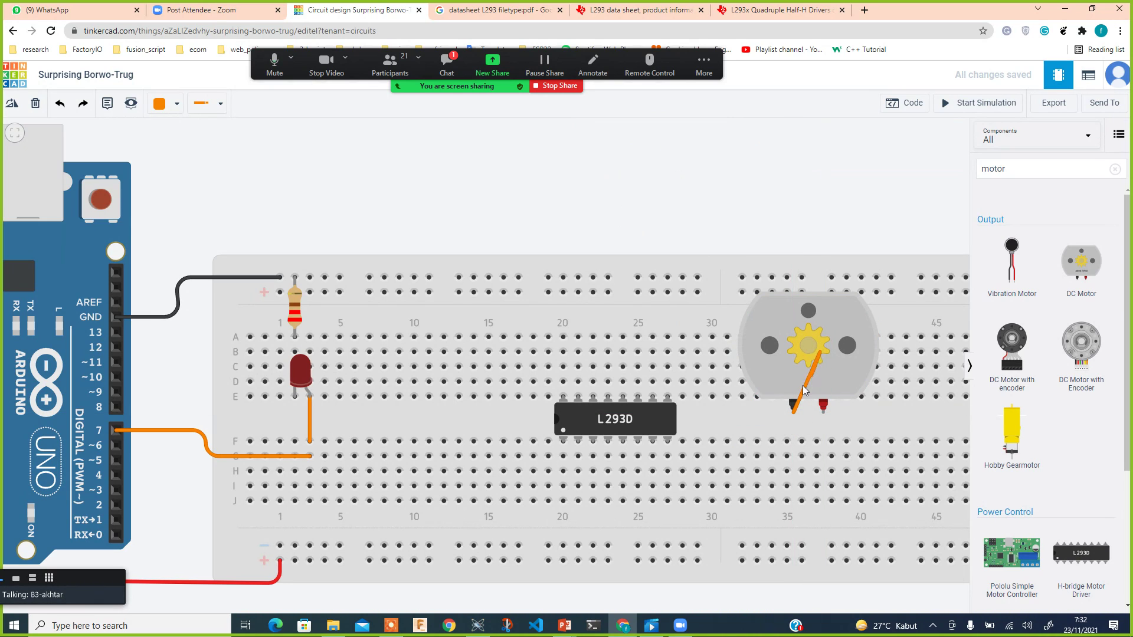
{"action": "key", "text": "Escape"}
{"action": "left_click_drag", "start_coordinate": [814, 373], "coordinate": [813, 394]}
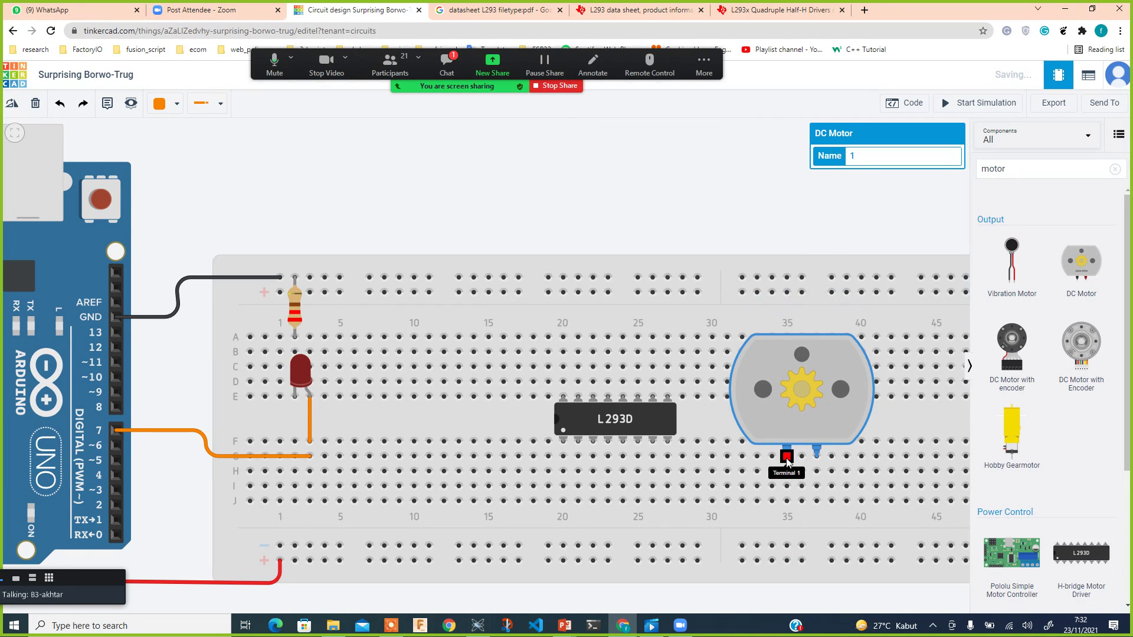
Step: Wire the motor columns to the L293D output pins, from J35 to J22 and from H37 to H25
{"action": "left_click_drag", "start_coordinate": [787, 462], "coordinate": [788, 511]}
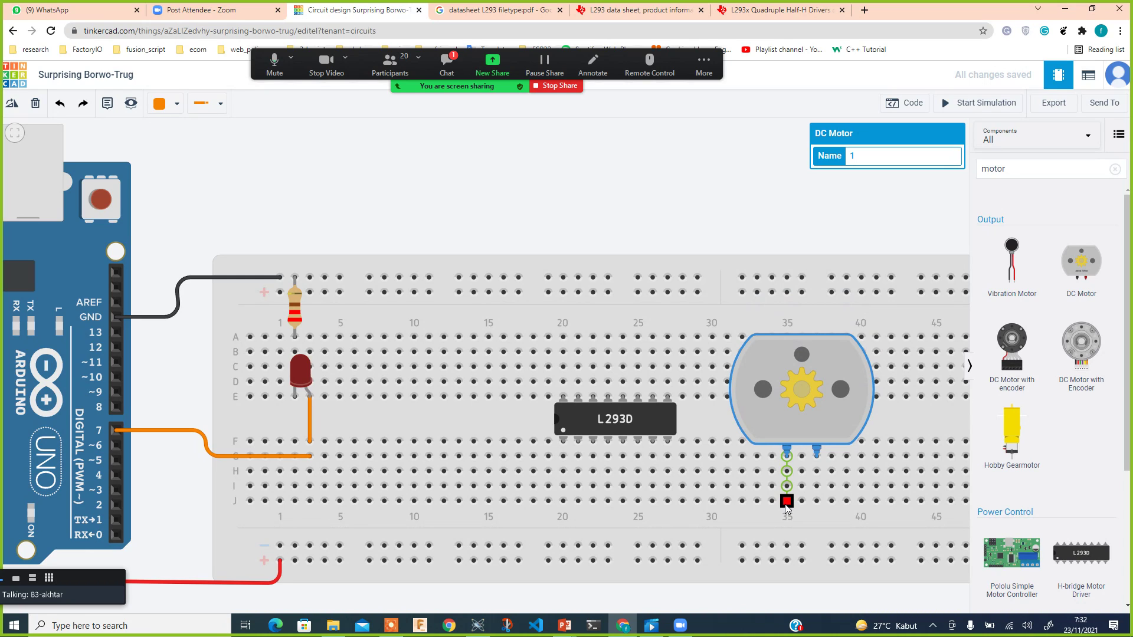
{"action": "left_click", "coordinate": [786, 502]}
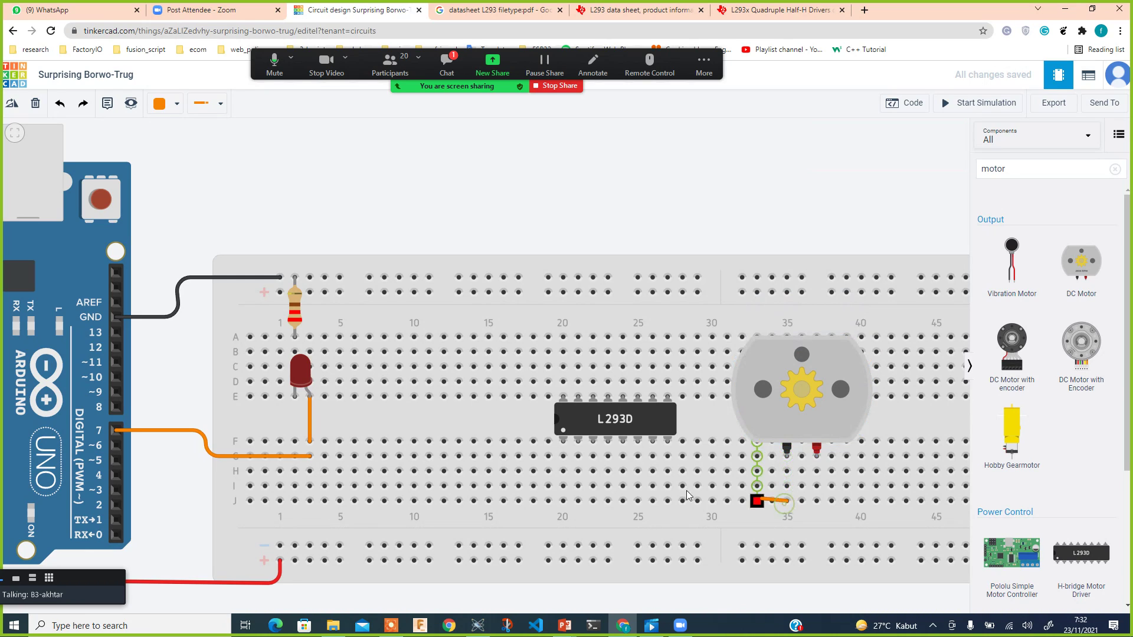
{"action": "left_click", "coordinate": [593, 501]}
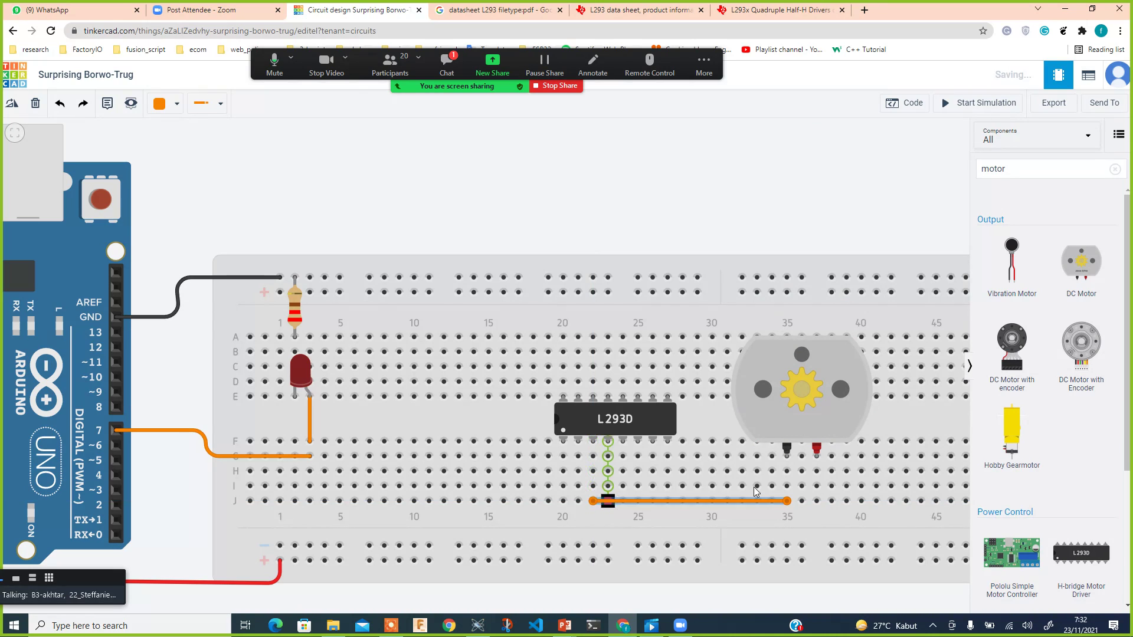
{"action": "left_click", "coordinate": [816, 472]}
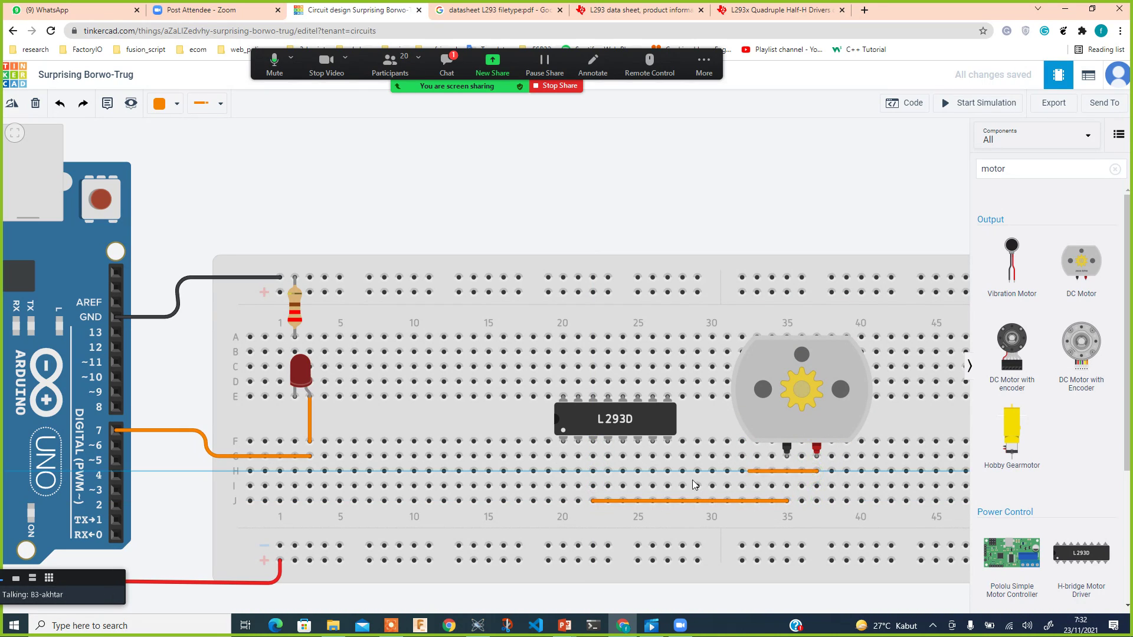
{"action": "left_click", "coordinate": [637, 472]}
Step: Compare the new motor wiring with the L293D schematic in Proteus, and return to the Tinkercad circuit
{"action": "key", "text": "alt+Tab"}
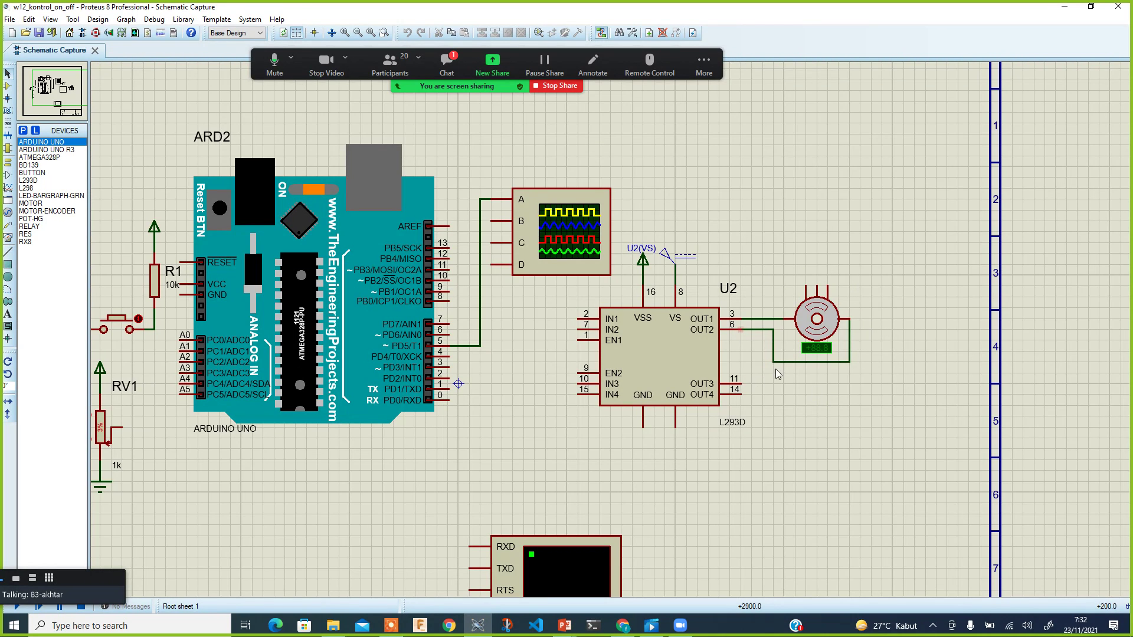
{"action": "key", "text": "alt+Tab"}
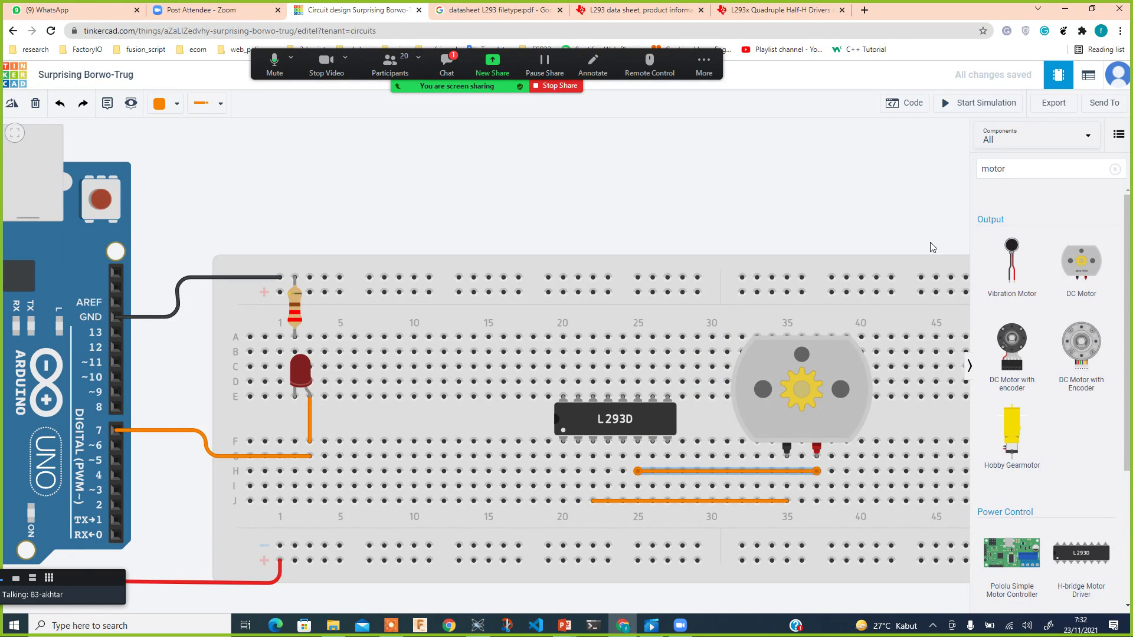
{"action": "key", "text": "alt+Tab"}
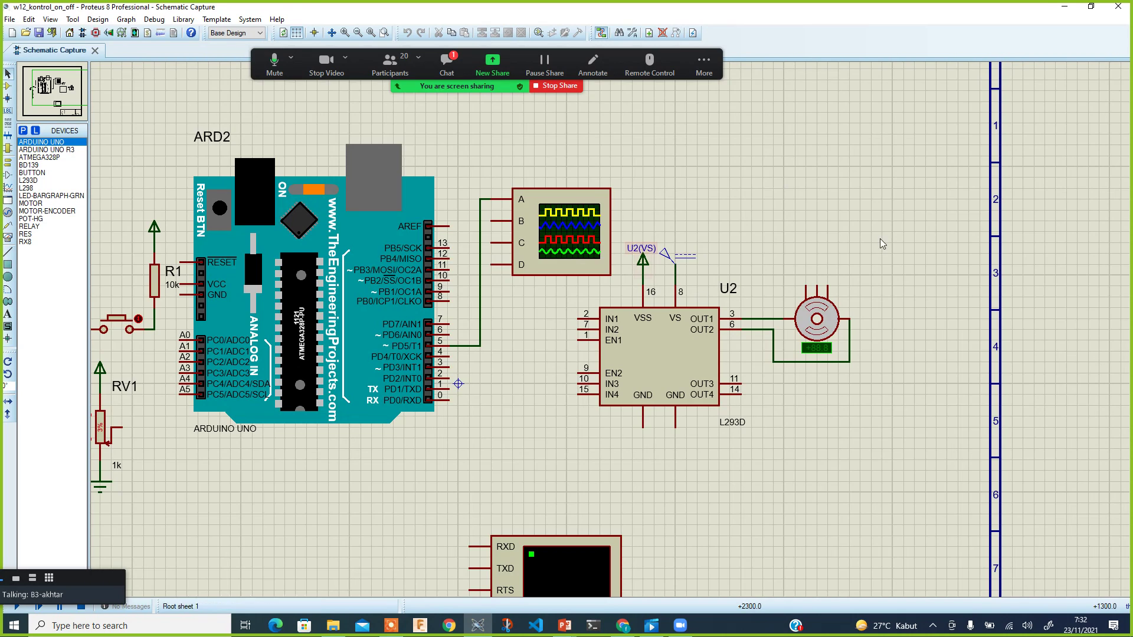
{"action": "key", "text": "alt+Tab"}
Step: Search the component library for "suppl" and browse the available batteries and power supplies
{"action": "left_click", "coordinate": [1024, 172]}
{"action": "double_click", "coordinate": [1024, 171]}
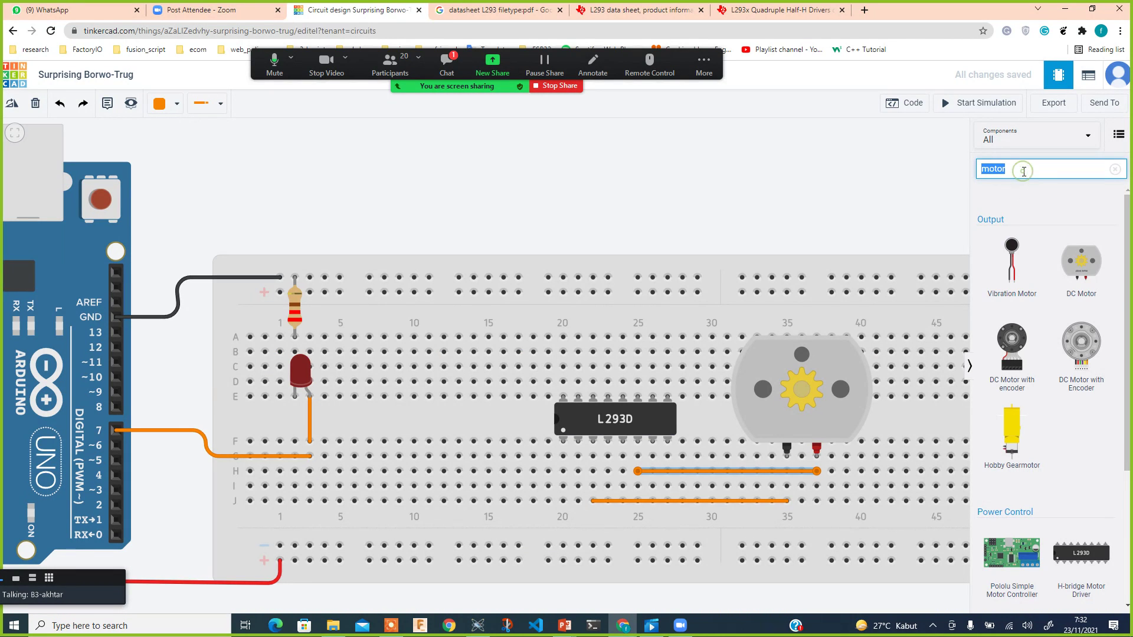
{"action": "type", "text": "suppl"}
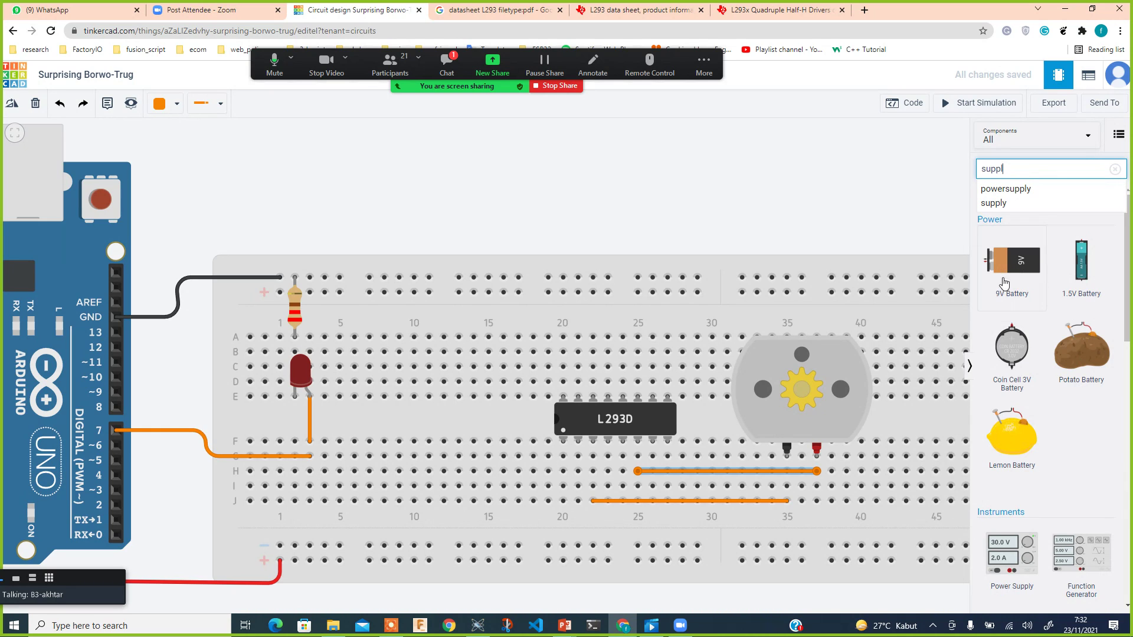
{"action": "scroll", "coordinate": [1041, 552], "scroll_direction": "down", "scroll_amount": 3}
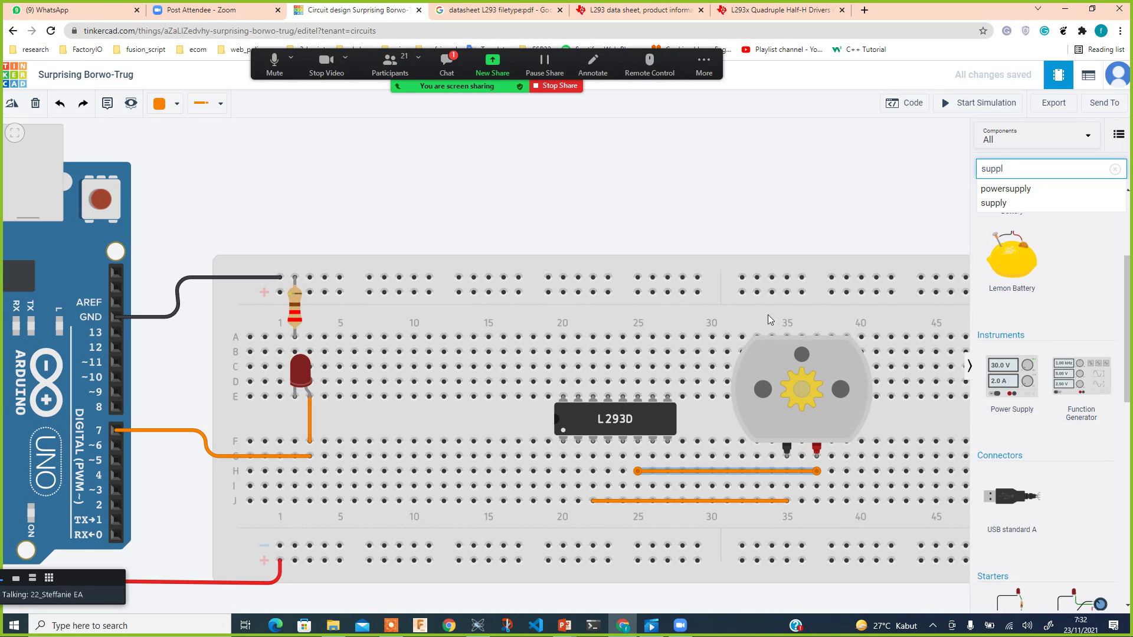
{"action": "left_click", "coordinate": [924, 175]}
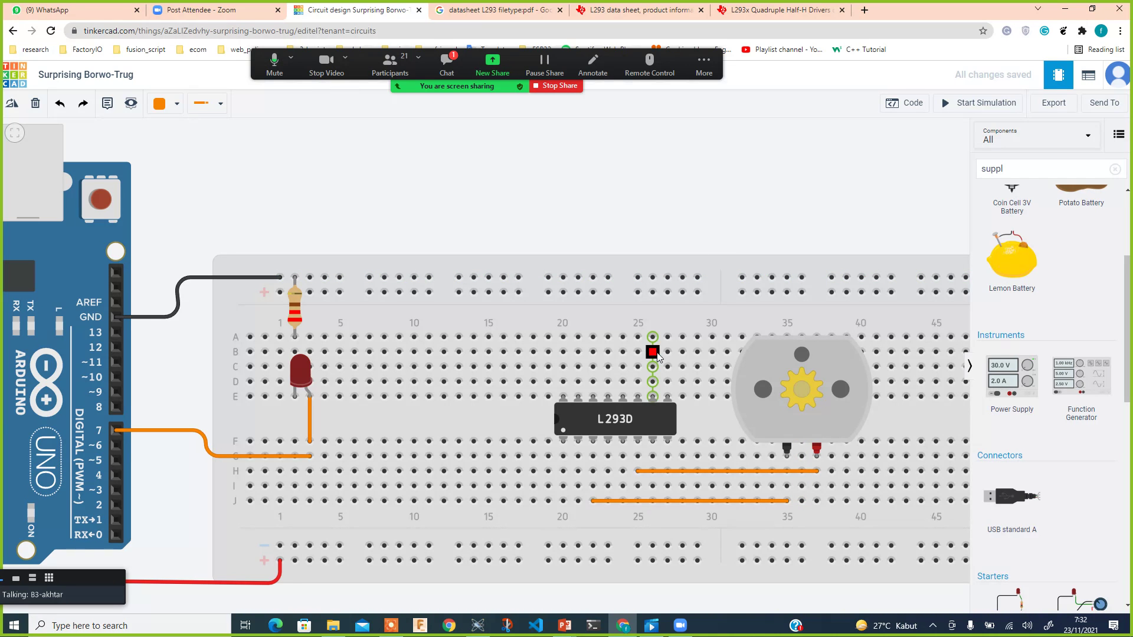
Step: Review the Proteus schematic and the Arduino's C++ blink code, ending back on the Tinkercad circuit
{"action": "key", "text": "alt+Tab"}
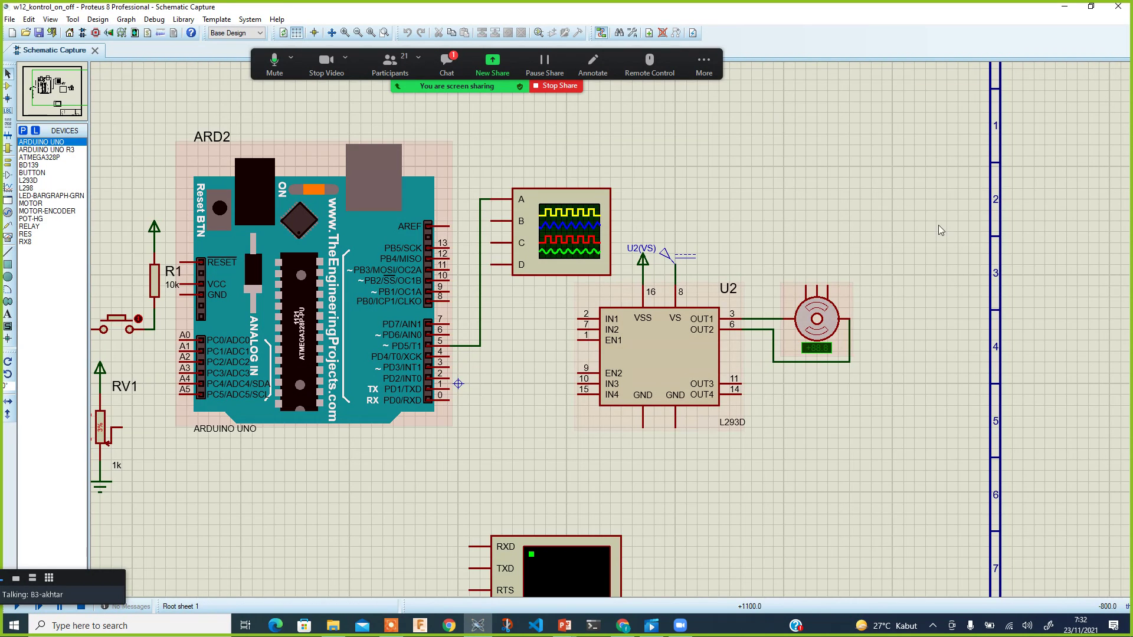
{"action": "key", "text": "alt+Tab"}
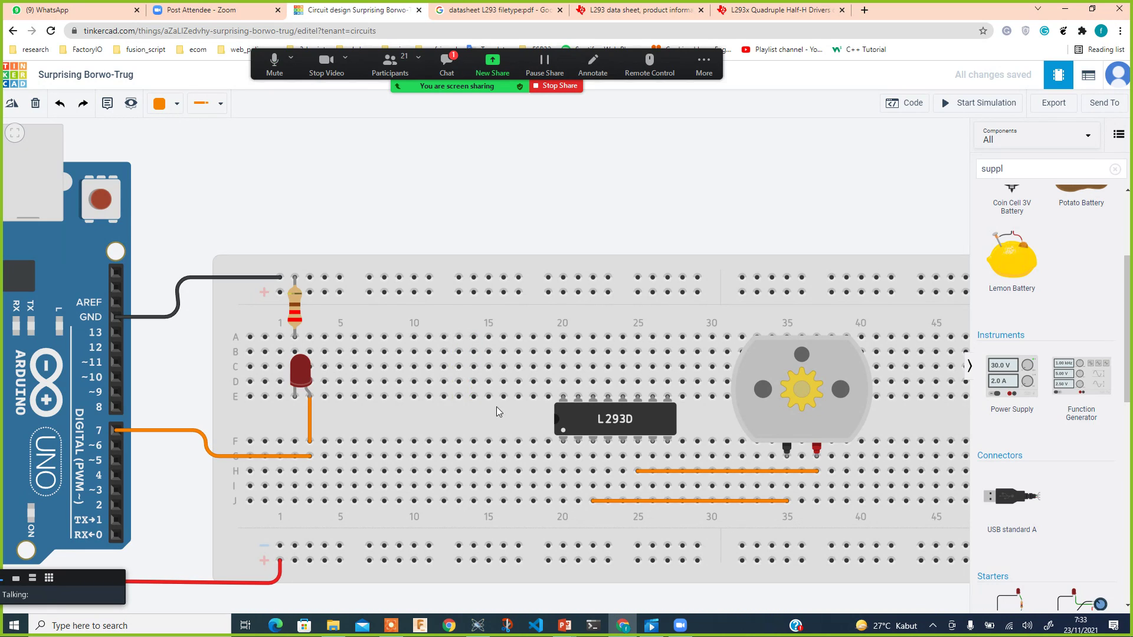
{"action": "left_click", "coordinate": [924, 108]}
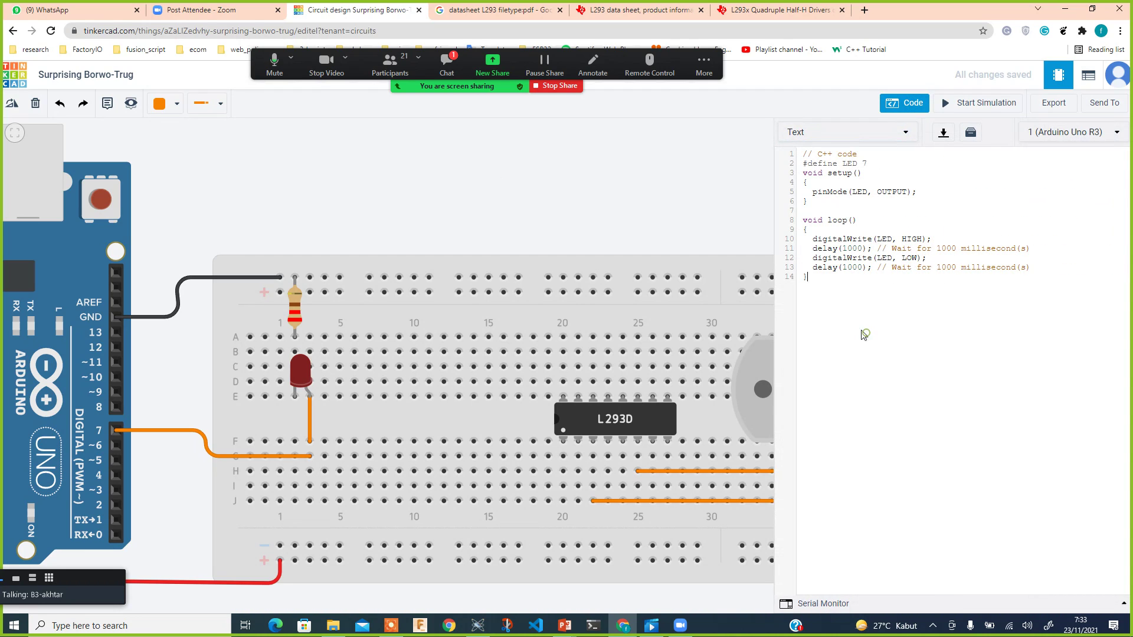
{"action": "mouse_move", "coordinate": [866, 334]}
{"action": "left_mouse_down"}
{"action": "mouse_move", "coordinate": [814, 267]}
{"action": "mouse_move", "coordinate": [799, 137]}
{"action": "left_mouse_up"}
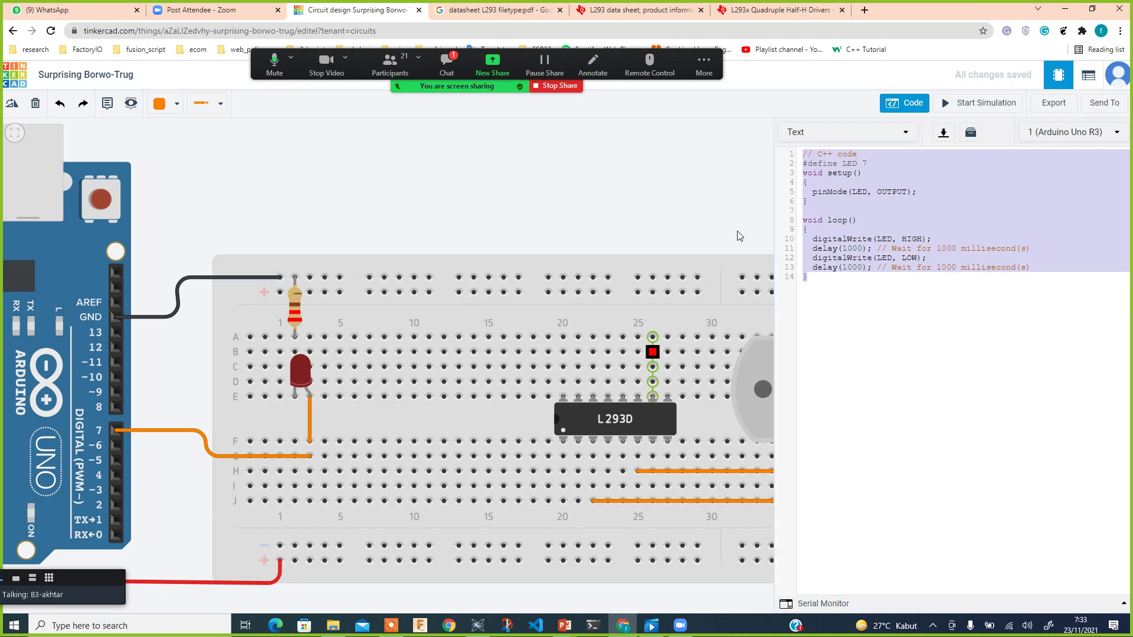
{"action": "left_click", "coordinate": [906, 104]}
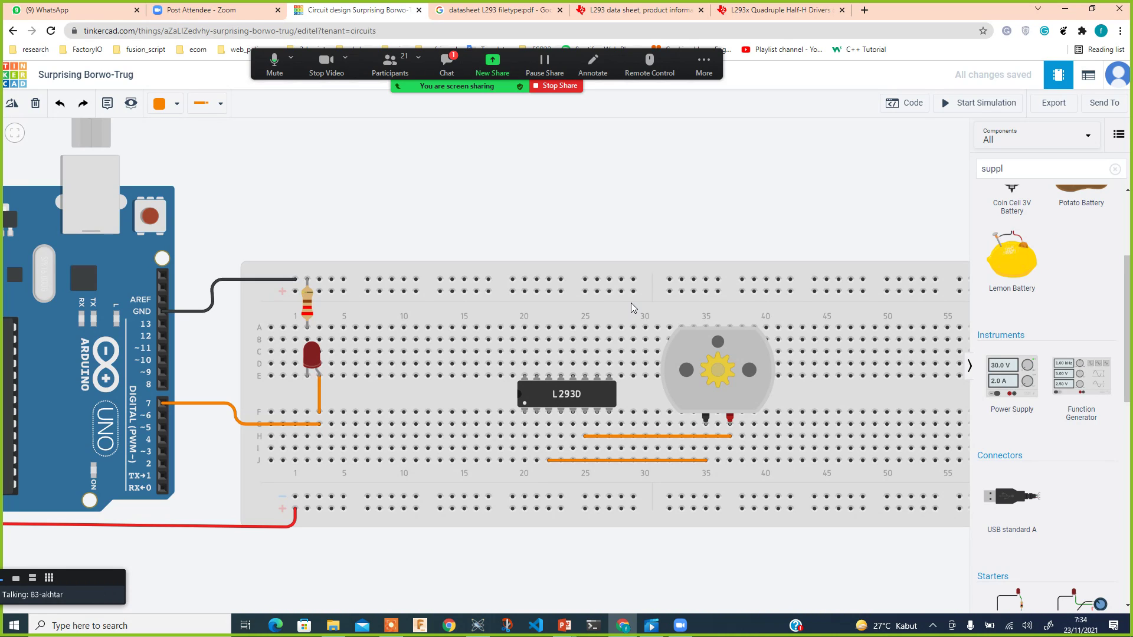
Step: Test the simulation with a stray "asdflkajdf" line above loop() in the Arduino code, and delete that text
{"action": "left_click", "coordinate": [916, 107]}
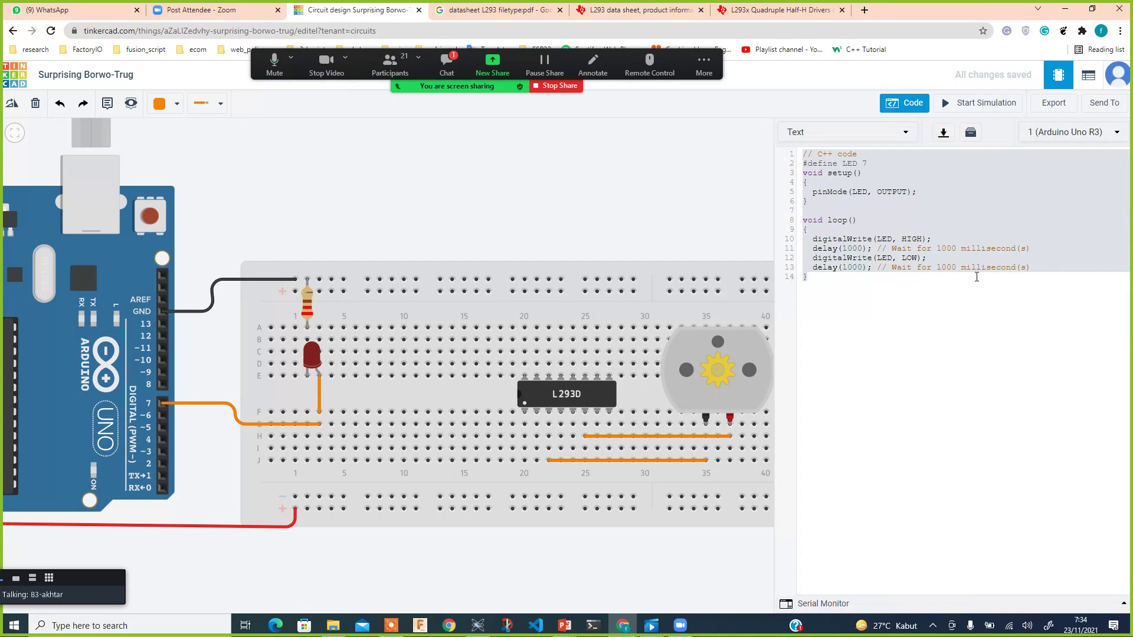
{"action": "left_click", "coordinate": [901, 206]}
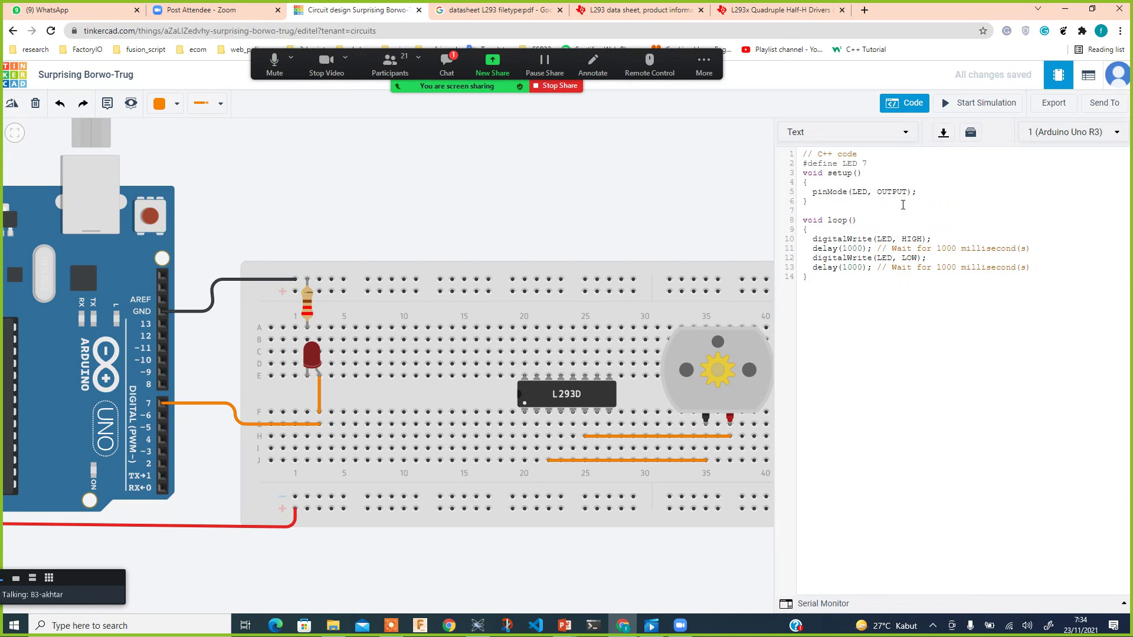
{"action": "key", "text": "Return"}
{"action": "type", "text": "asdflkajdf"}
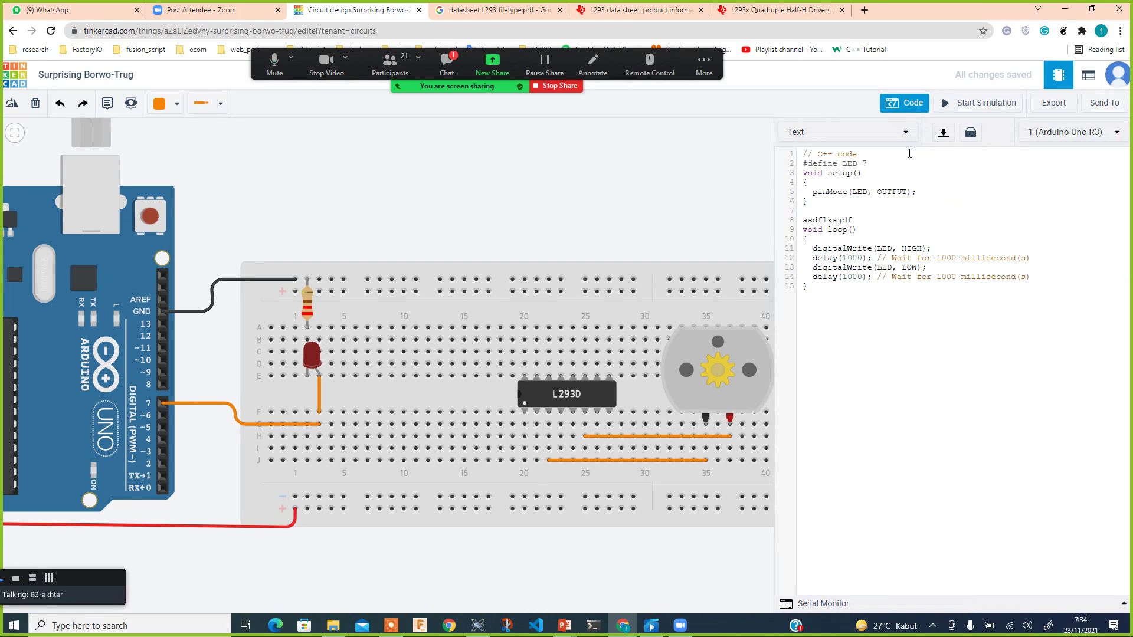
{"action": "left_click", "coordinate": [960, 105]}
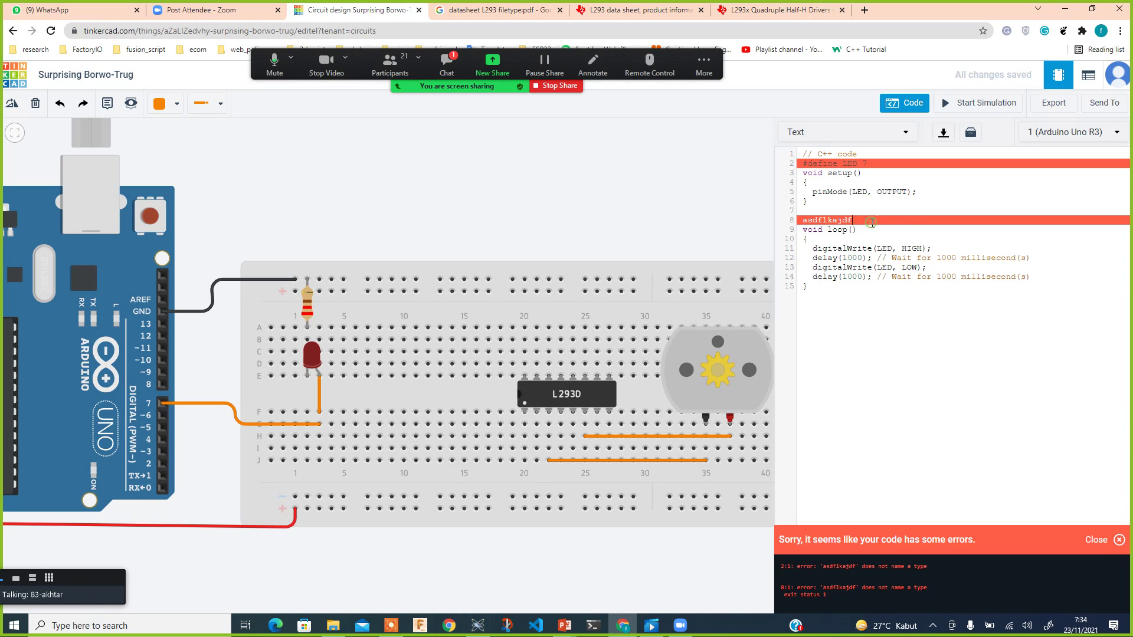
{"action": "double_click", "coordinate": [872, 223]}
{"action": "key", "text": "BackSpace"}
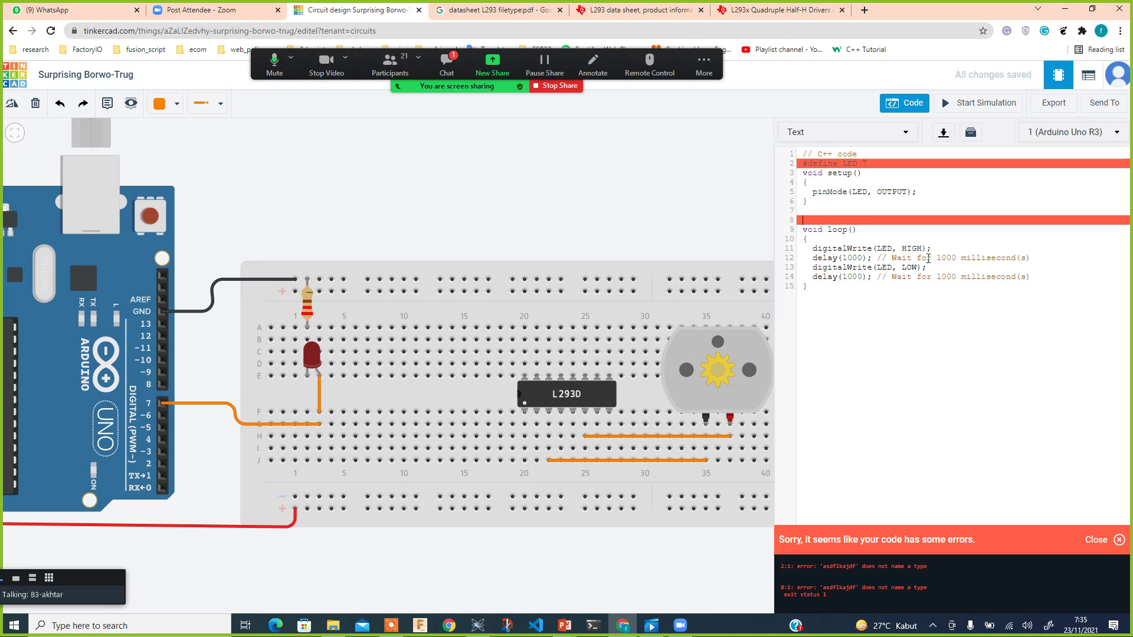
Step: Add a new line with "analogWrite" at the end of loop(), after the last delay
{"action": "left_click", "coordinate": [963, 247]}
{"action": "type", "text": "anal"}
{"action": "type", "text": "og"}
{"action": "type", "text": "Wrie"}
{"action": "type", "text": "te"}
Step: Delete the four digitalWrite and delay lines inside loop(), keeping only the analogWrite line
{"action": "key", "text": "Up"}
{"action": "key", "text": "End"}
{"action": "key", "text": "shift+Up"}
{"action": "key", "text": "shift+Up"}
{"action": "key", "text": "shift+Up"}
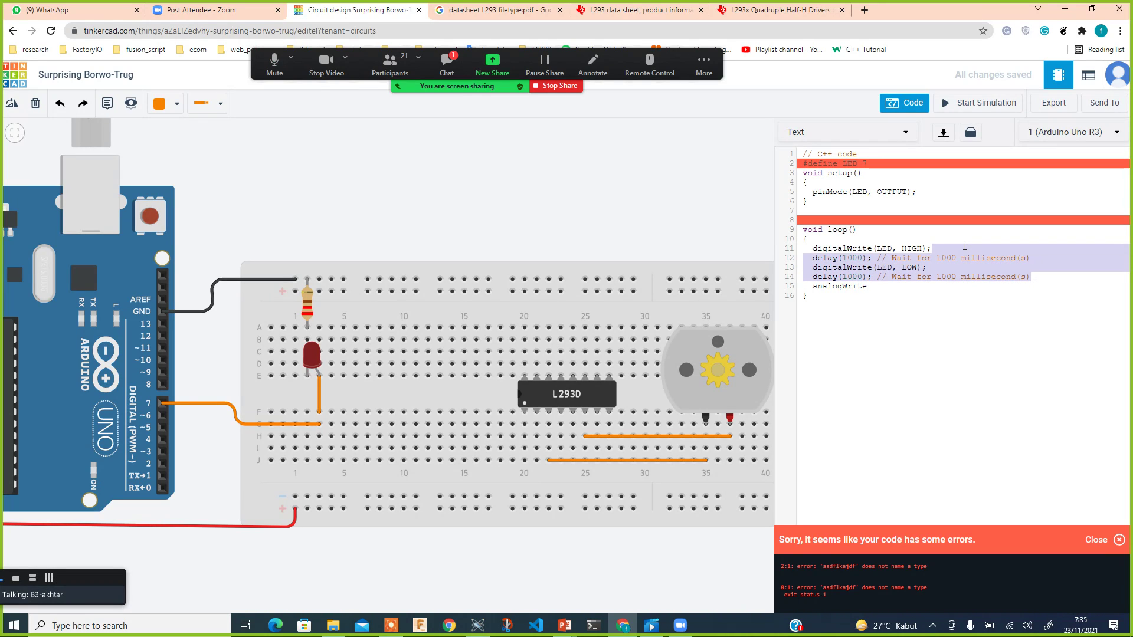
{"action": "key", "text": "shift+Home"}
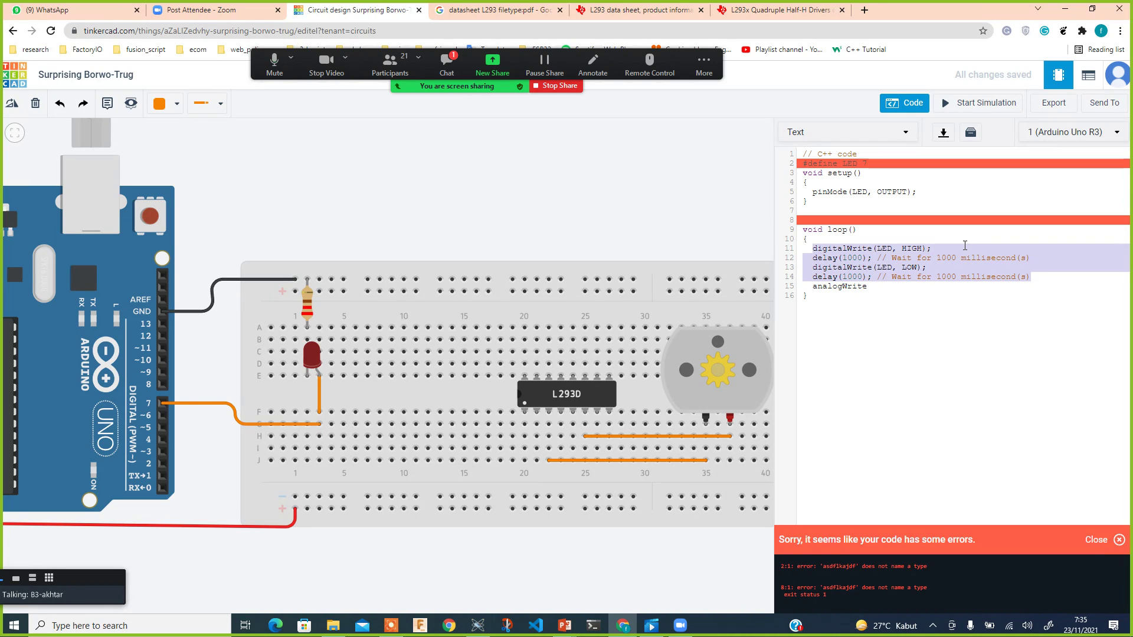
{"action": "key", "text": "BackSpace"}
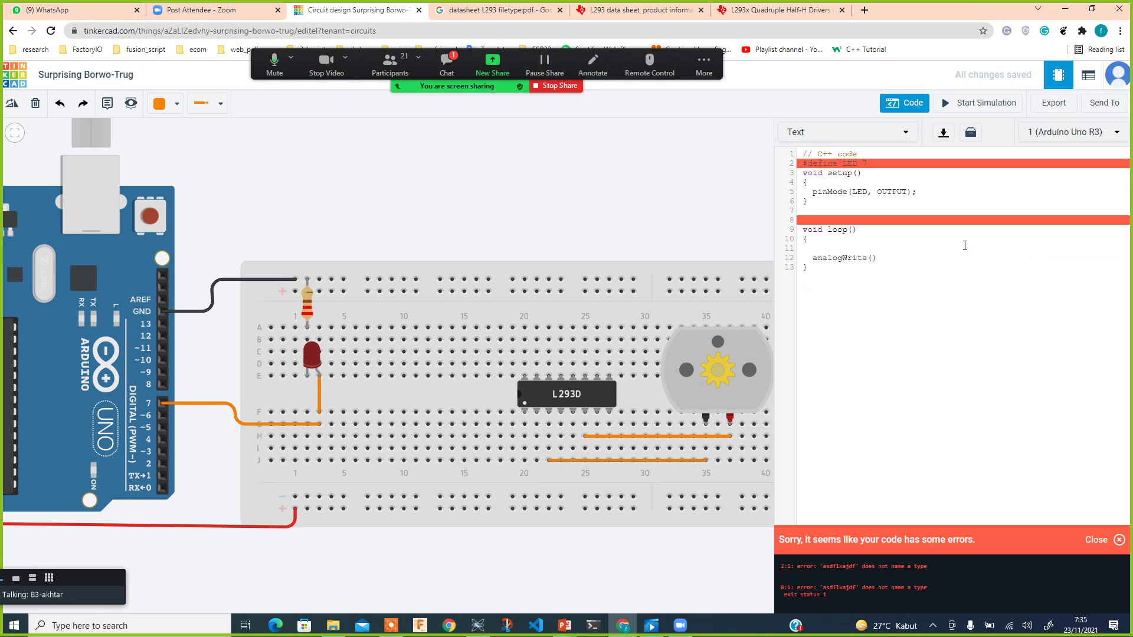
Step: Complete the line in loop() as "analogWrite(LED, 512);", then run the simulation and stop it
{"action": "type", "text": ";"}
{"action": "key", "text": "Left"}
{"action": "key", "text": "Left"}
{"action": "type", "text": "LED,"}
{"action": "type", "text": "12"}
{"action": "key", "text": "End"}
{"action": "left_click", "coordinate": [982, 110]}
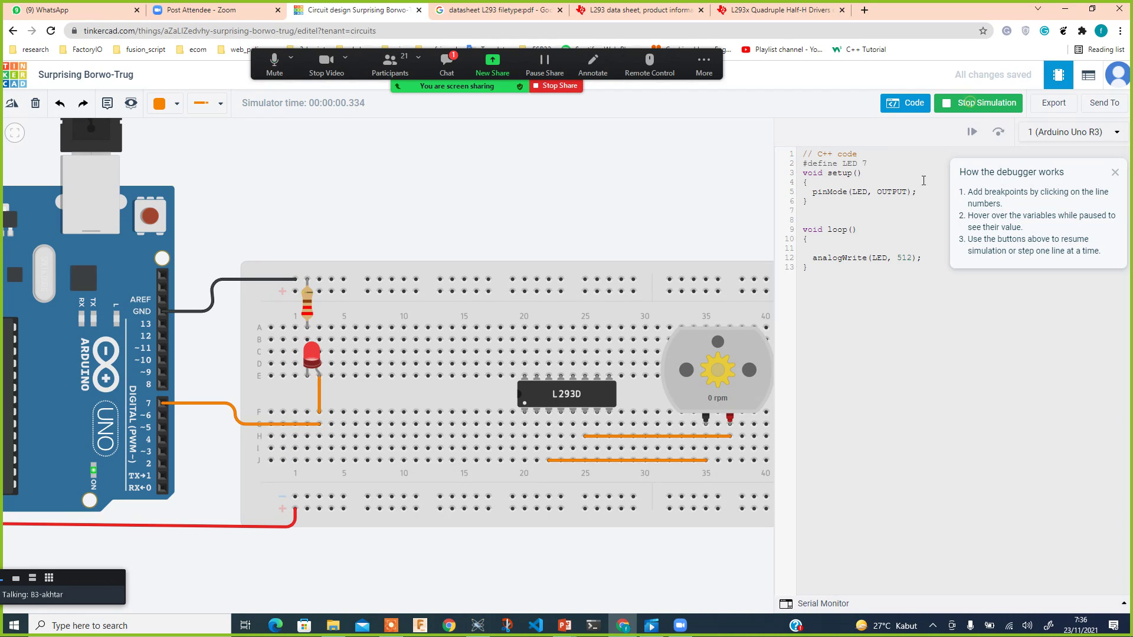
{"action": "left_click", "coordinate": [971, 105]}
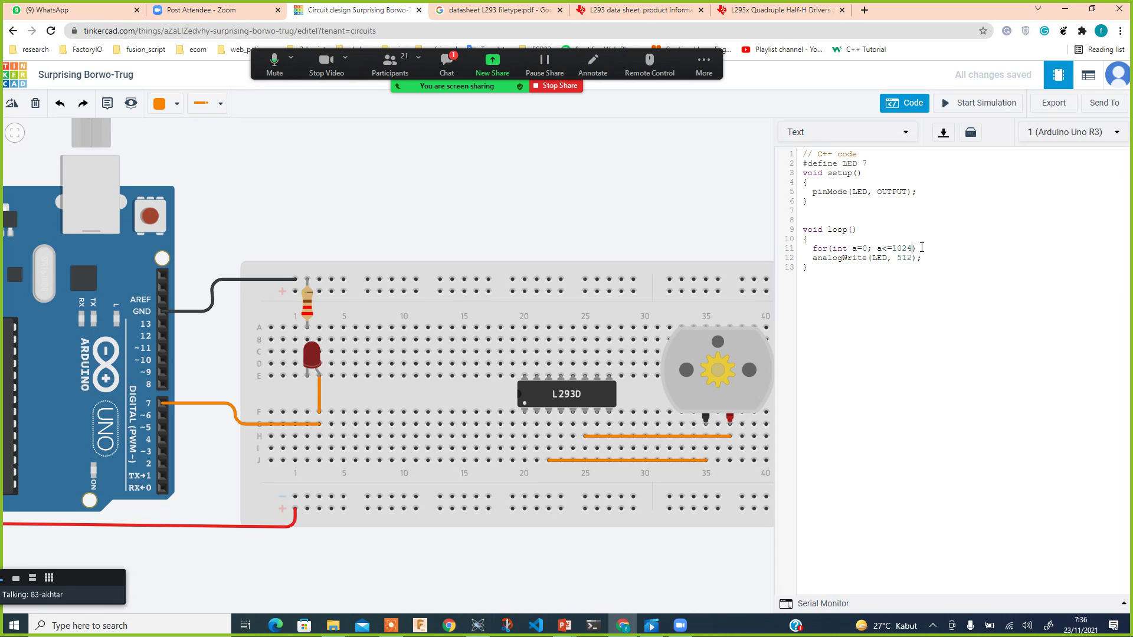
Step: Finish the loop header as "for(int a=0; a<=1023;a++){" above the analogWrite line and indent that line inside it
{"action": "key", "text": "BackSpace"}
{"action": "type", "text": "3;"}
{"action": "key", "text": "Down"}
{"action": "key", "text": "Down"}
{"action": "key", "text": "Tab"}
Step: Replace the value 512 in the analogWrite call with the variable a
{"action": "key", "text": "End"}
{"action": "key", "text": "Right"}
{"action": "key", "text": "Right"}
{"action": "key", "text": "Right"}
{"action": "key", "text": "Right"}
{"action": "key", "text": "Right"}
{"action": "key", "text": "Right"}
{"action": "key", "text": "Right"}
{"action": "key", "text": "Right"}
{"action": "key", "text": "Right"}
{"action": "key", "text": "Right"}
{"action": "key", "text": "Right"}
{"action": "key", "text": "Right"}
{"action": "key", "text": "Right"}
{"action": "key", "text": "Right"}
{"action": "key", "text": "Right"}
{"action": "key", "text": "Right"}
{"action": "key", "text": "Right"}
{"action": "key", "text": "Right"}
{"action": "type", "text": "a"}
Step: Add "delay(20);" below analogWrite inside the for loop, then run the simulation and stop it
{"action": "key", "text": "Return"}
{"action": "key", "text": "Delete"}
{"action": "key", "text": "Delete"}
{"action": "type", "text": "delay()"}
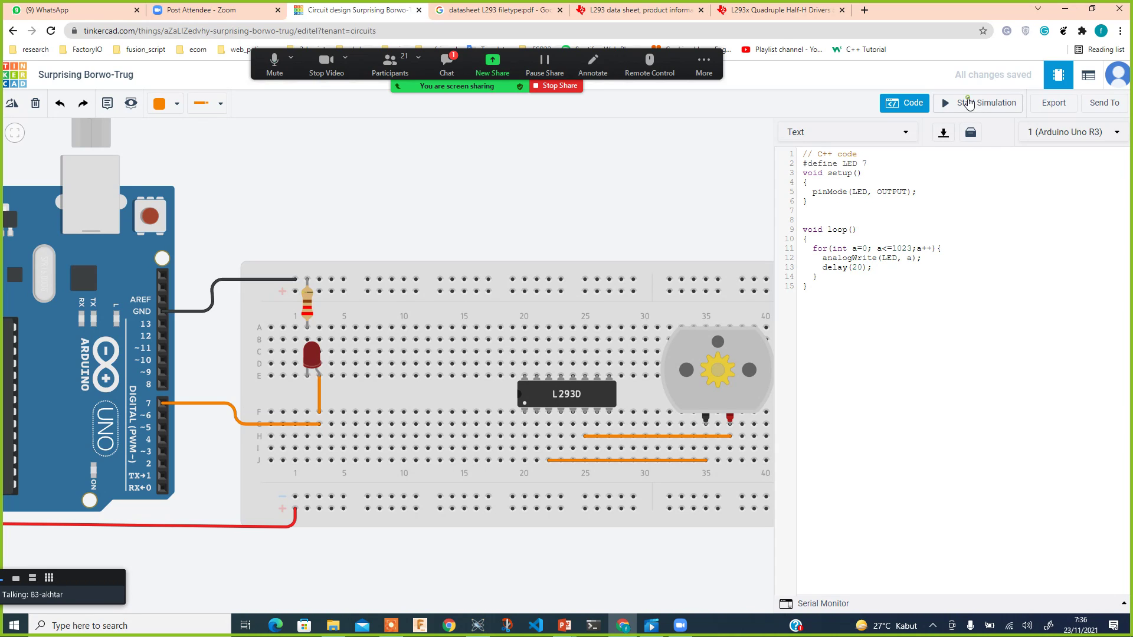
{"action": "left_click", "coordinate": [968, 103]}
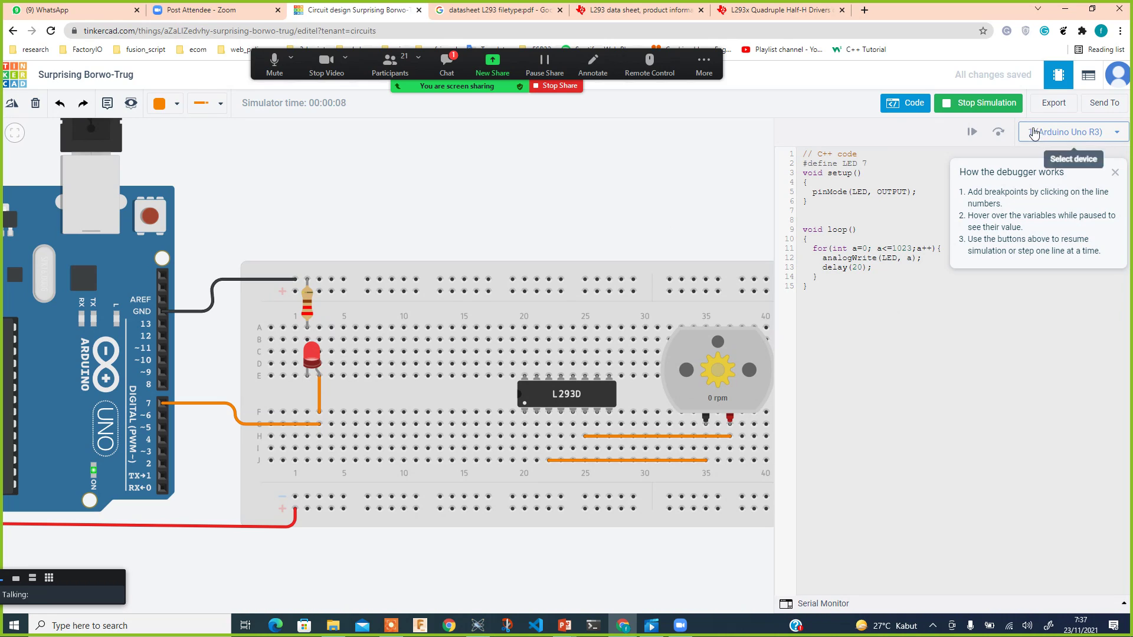
{"action": "left_click", "coordinate": [983, 106]}
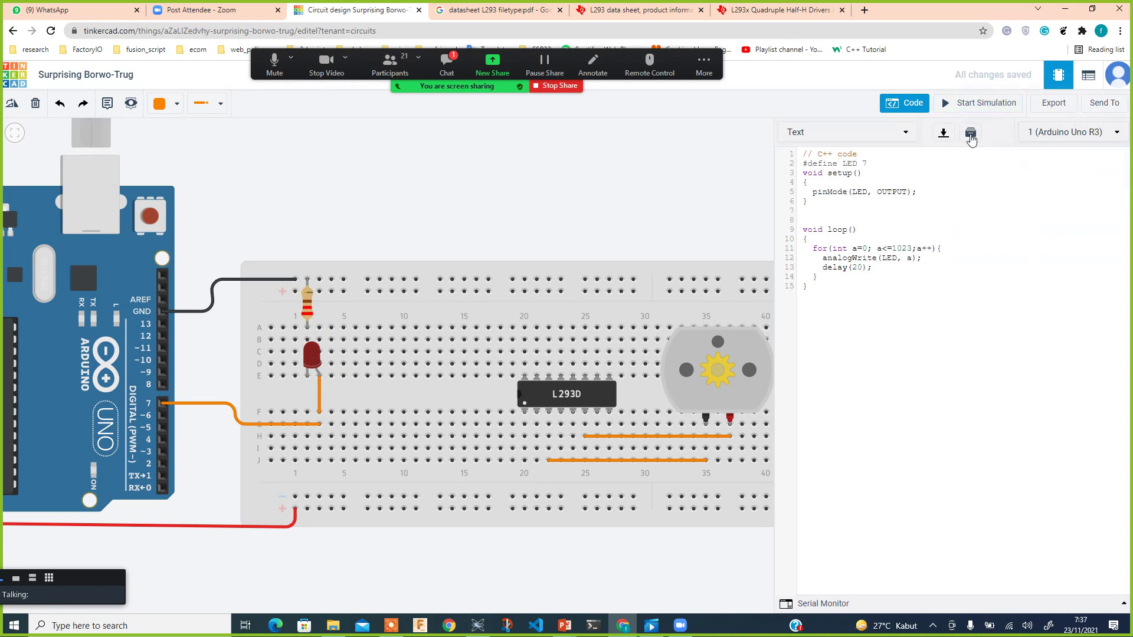
Step: Search the component library for "osc" and place an oscilloscope above the breadboard
{"action": "left_click", "coordinate": [918, 106]}
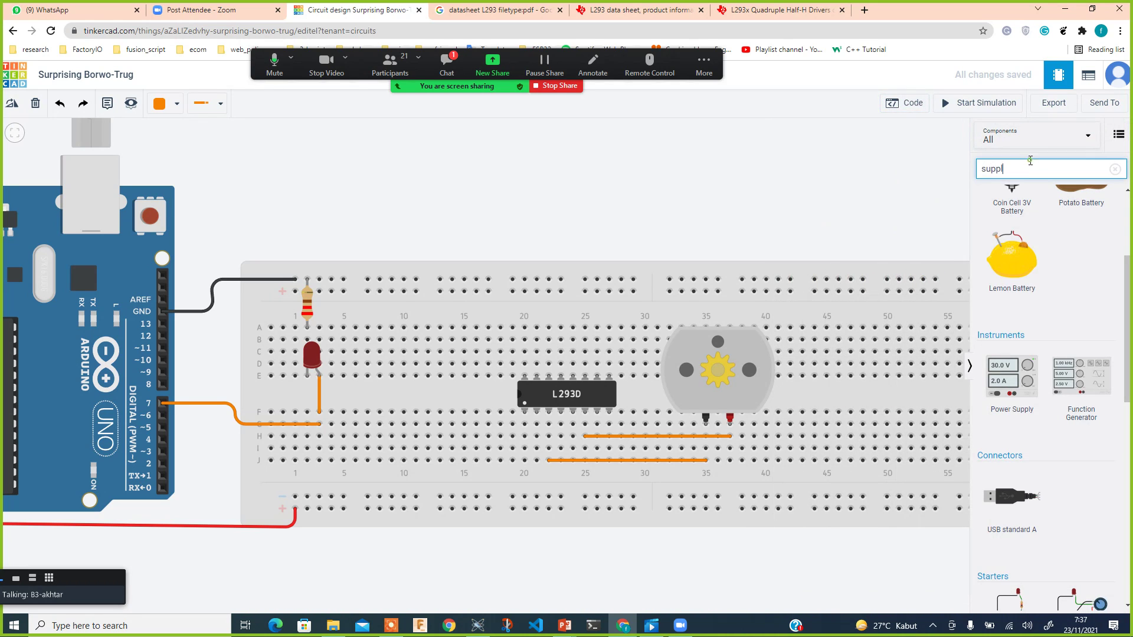
{"action": "double_click", "coordinate": [1027, 167]}
{"action": "key", "text": "BackSpace"}
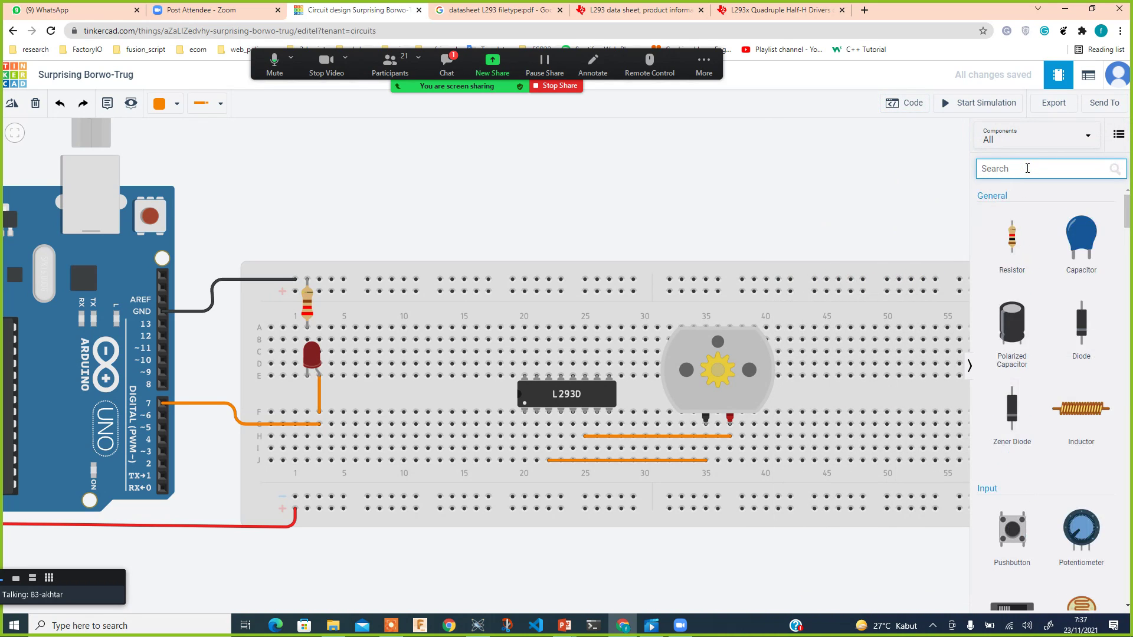
{"action": "type", "text": "osc"}
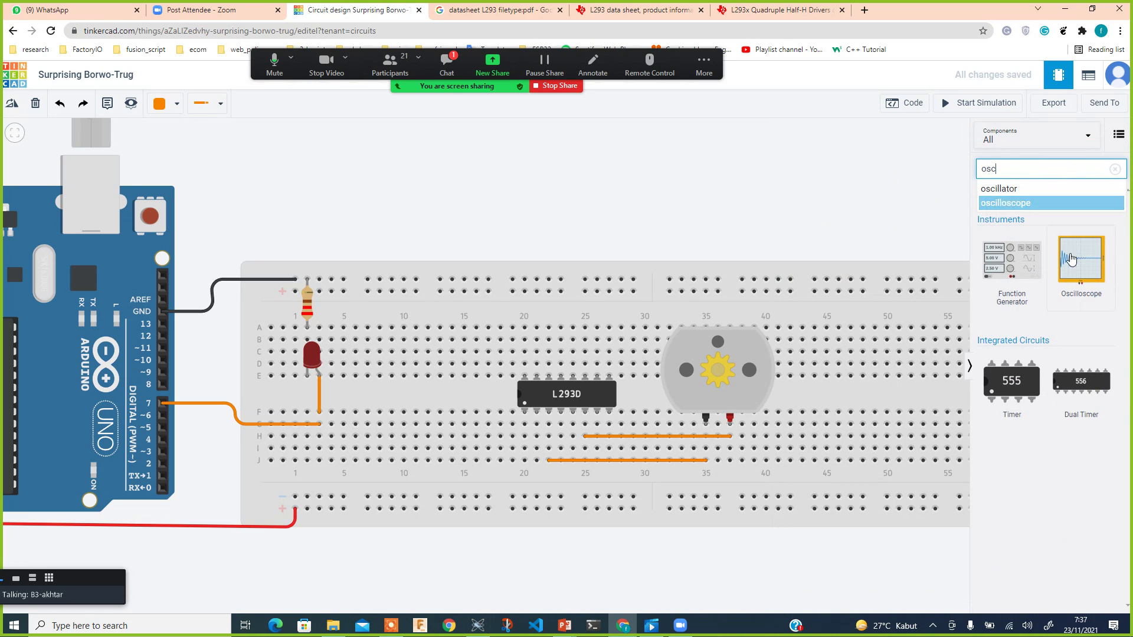
{"action": "left_click_drag", "start_coordinate": [1078, 266], "coordinate": [428, 239]}
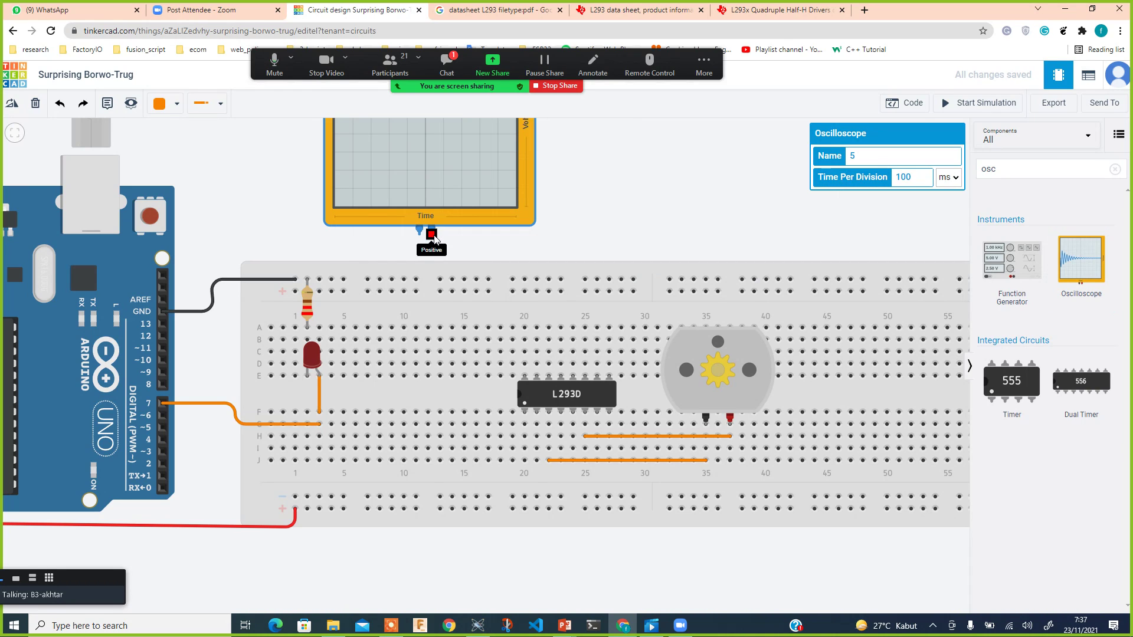
Step: Wire the oscilloscope's positive terminal to hole A3 with a right-angle bend, and its negative terminal to the upper negative rail
{"action": "mouse_move", "coordinate": [432, 234]}
{"action": "left_mouse_down"}
{"action": "mouse_move", "coordinate": [415, 328]}
{"action": "mouse_move", "coordinate": [354, 374]}
{"action": "mouse_move", "coordinate": [328, 377]}
{"action": "mouse_move", "coordinate": [327, 327]}
{"action": "mouse_move", "coordinate": [319, 335]}
{"action": "mouse_move", "coordinate": [388, 279]}
{"action": "left_mouse_up"}
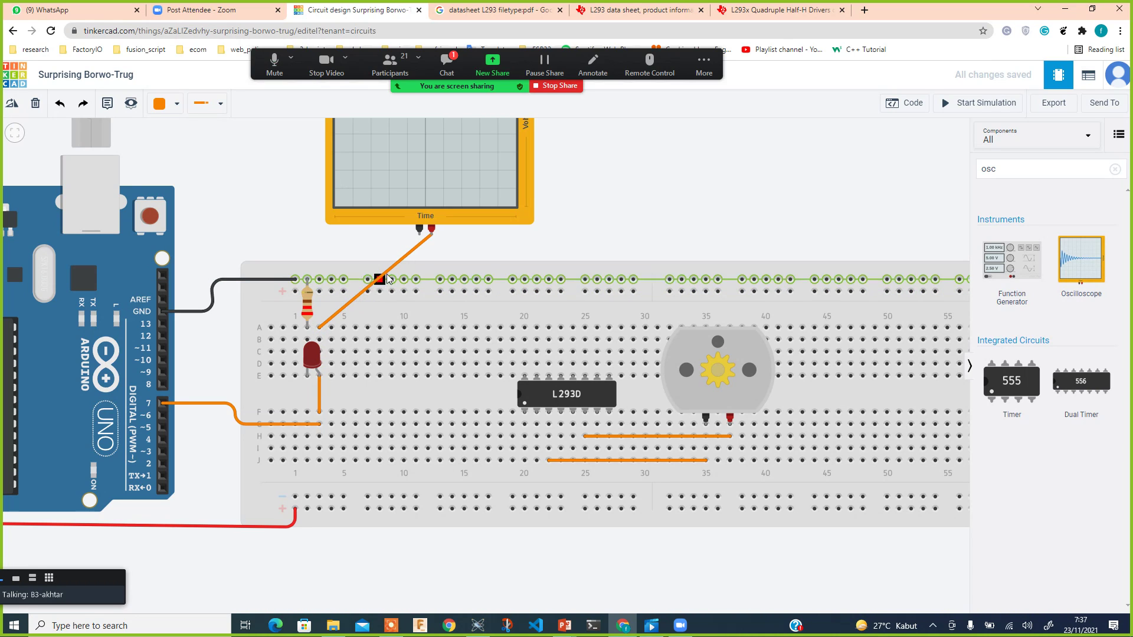
{"action": "left_click", "coordinate": [387, 271]}
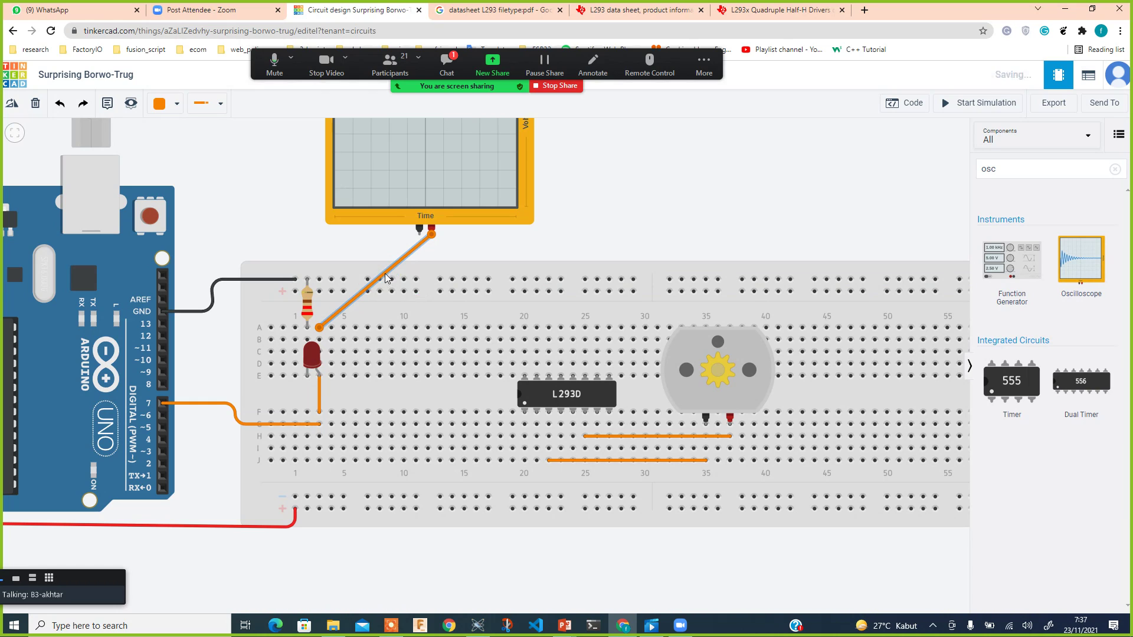
{"action": "left_click_drag", "start_coordinate": [387, 278], "coordinate": [431, 325]}
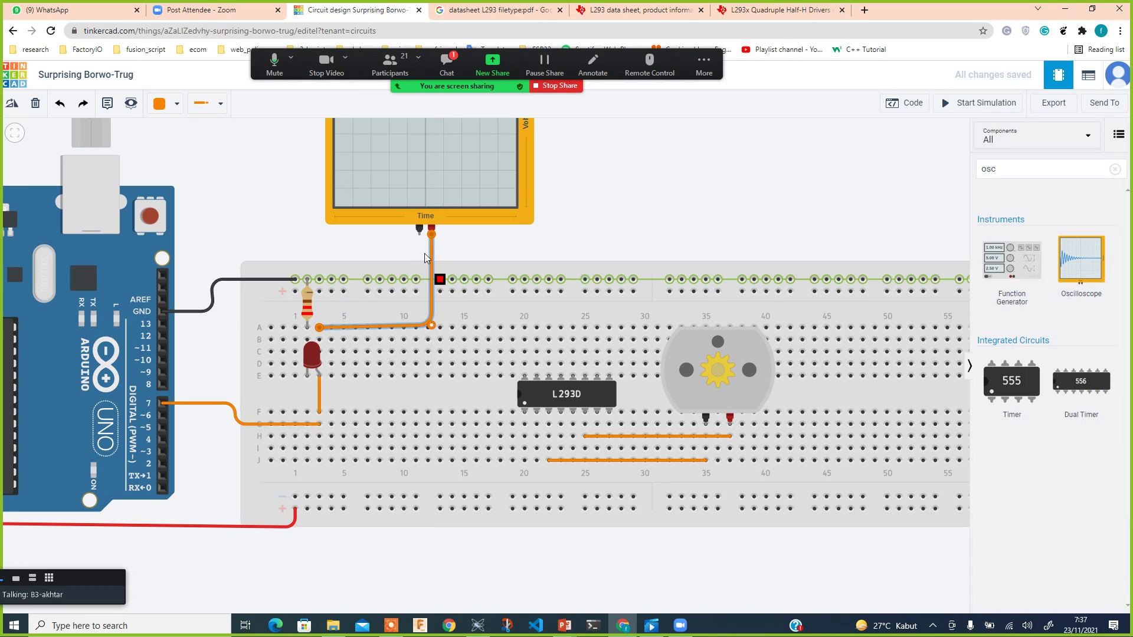
{"action": "left_click", "coordinate": [419, 229]}
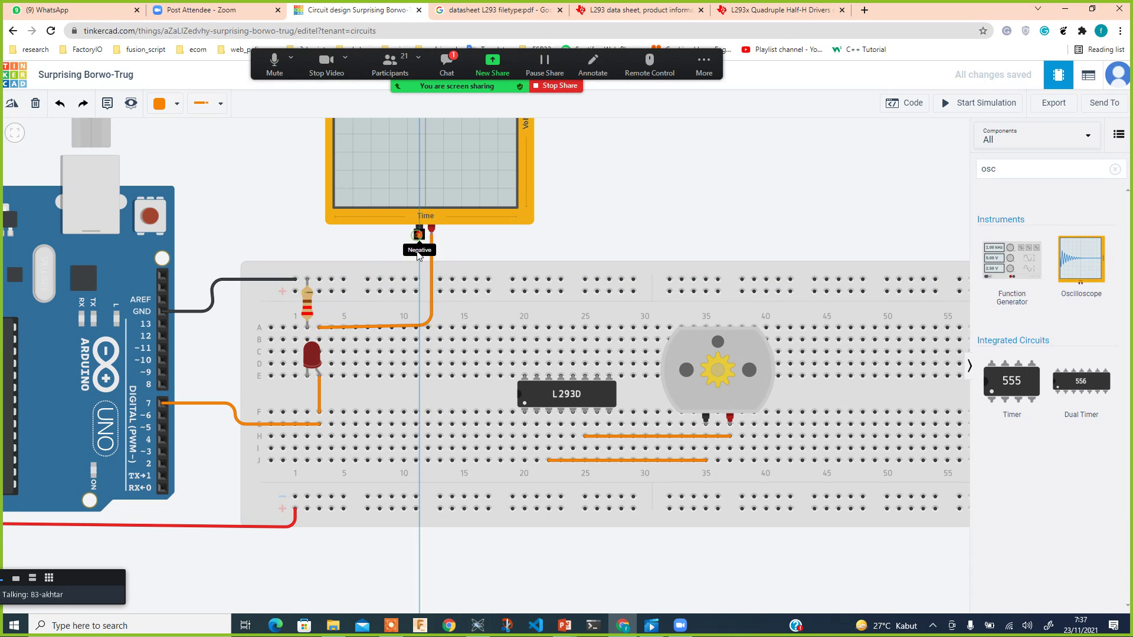
{"action": "left_click", "coordinate": [416, 280]}
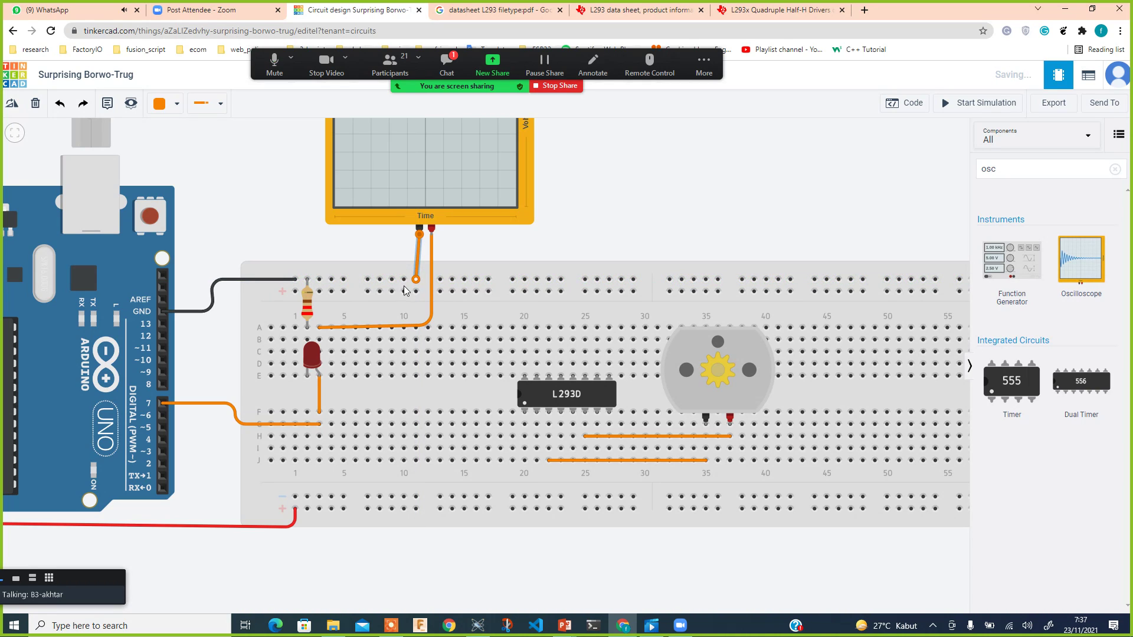
Step: Run the simulation and examine the signal trace on the oscilloscope
{"action": "left_click", "coordinate": [458, 185]}
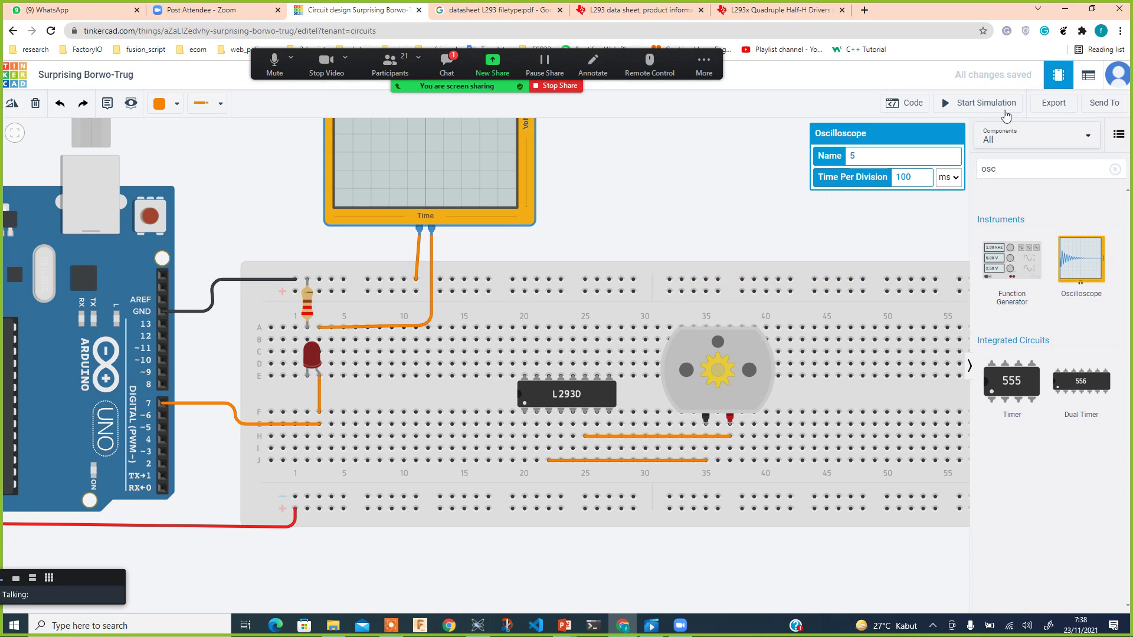
{"action": "left_click", "coordinate": [985, 104]}
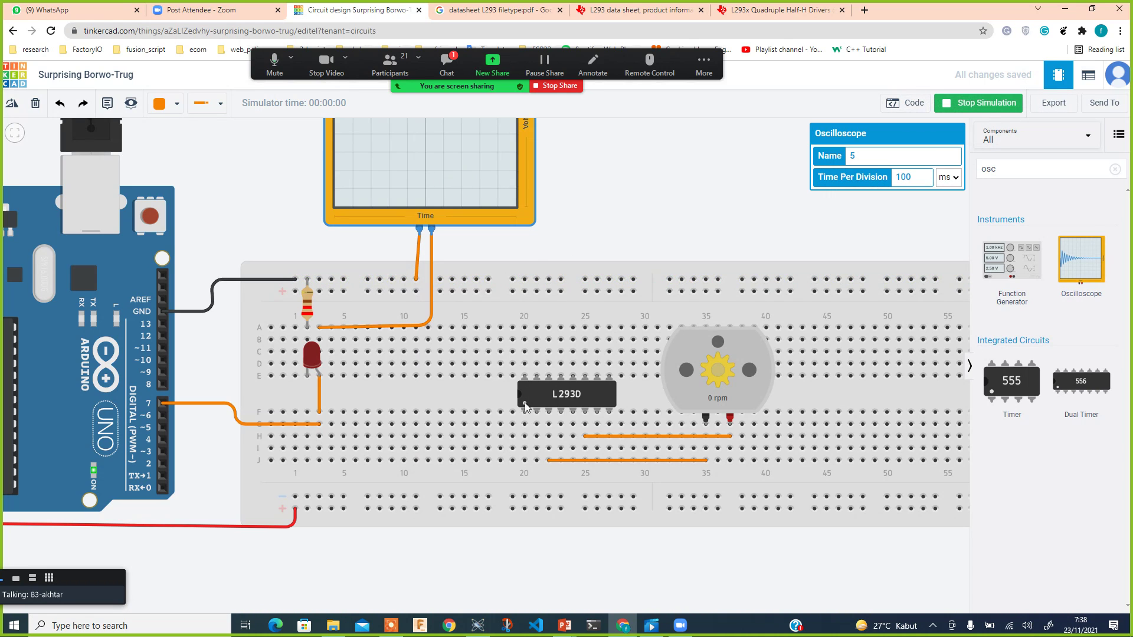
{"action": "scroll", "coordinate": [530, 439], "scroll_direction": "down", "scroll_amount": 2}
{"action": "scroll", "coordinate": [487, 346], "scroll_direction": "down", "scroll_amount": 1}
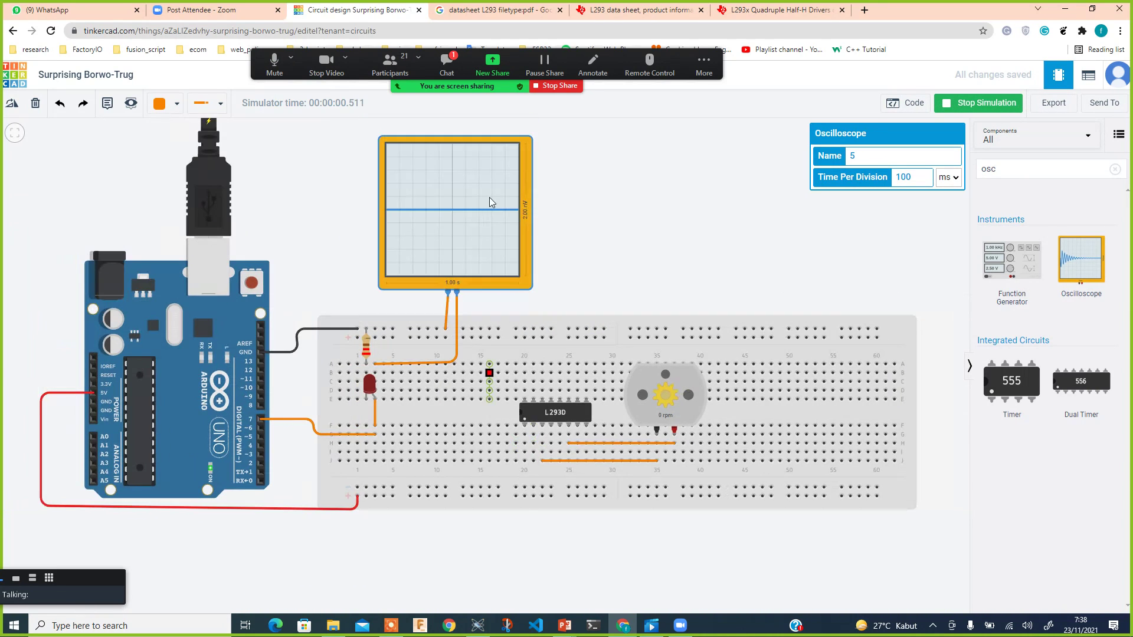
{"action": "scroll", "coordinate": [471, 208], "scroll_direction": "up", "scroll_amount": 1}
{"action": "scroll", "coordinate": [471, 208], "scroll_direction": "up", "scroll_amount": 1}
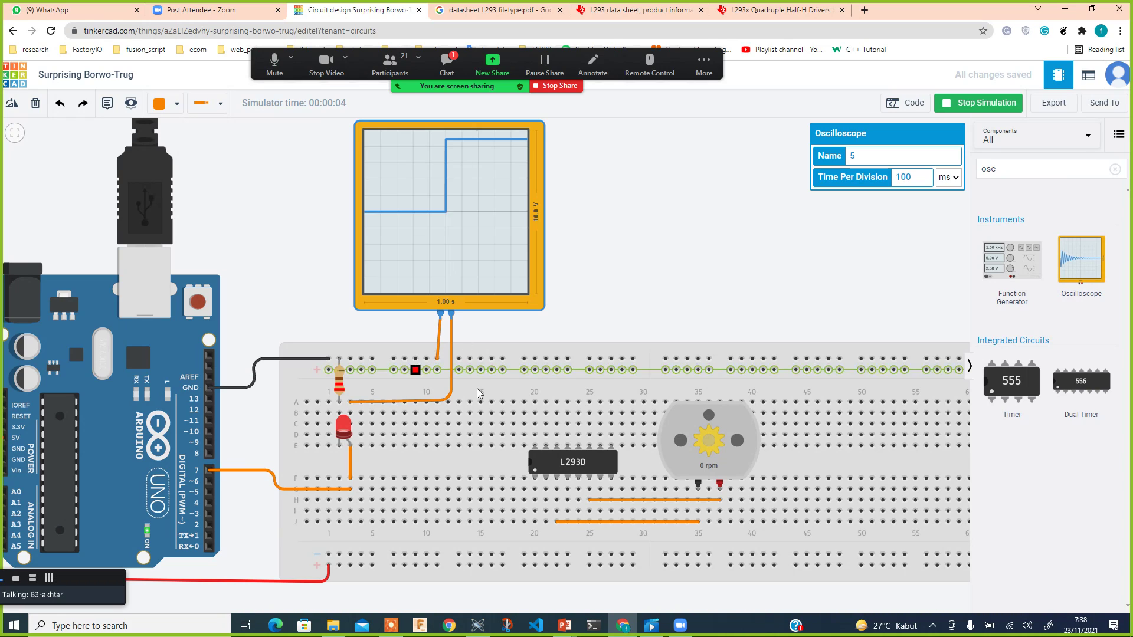
Step: Try s, ms and µs as the unit of the oscilloscope's time per division while the simulation runs
{"action": "left_click", "coordinate": [950, 179]}
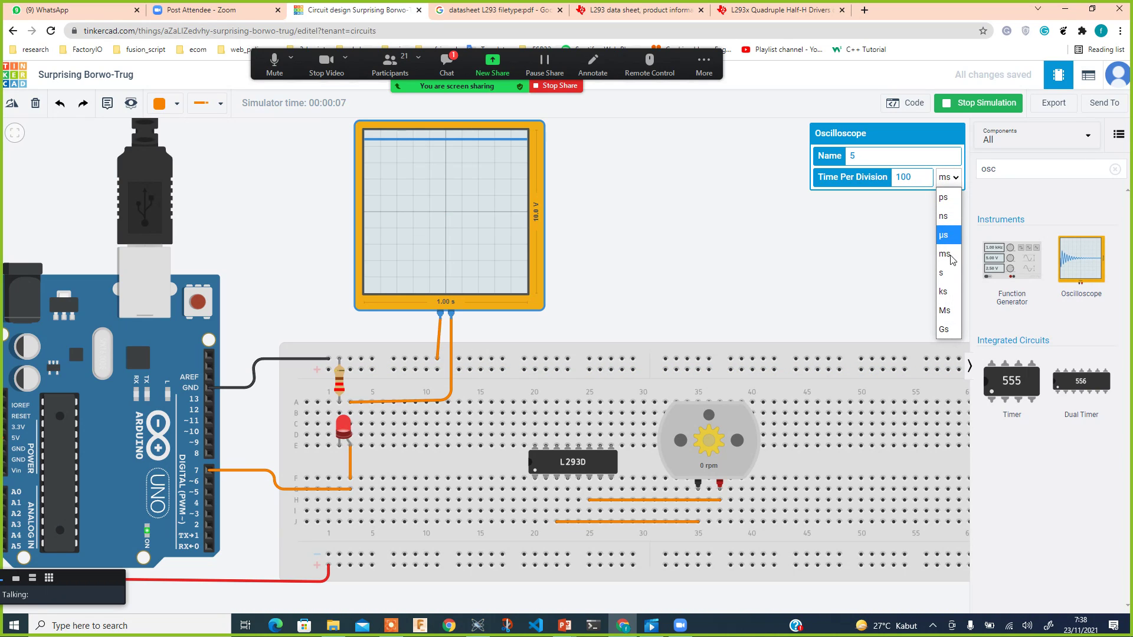
{"action": "left_click", "coordinate": [939, 275]}
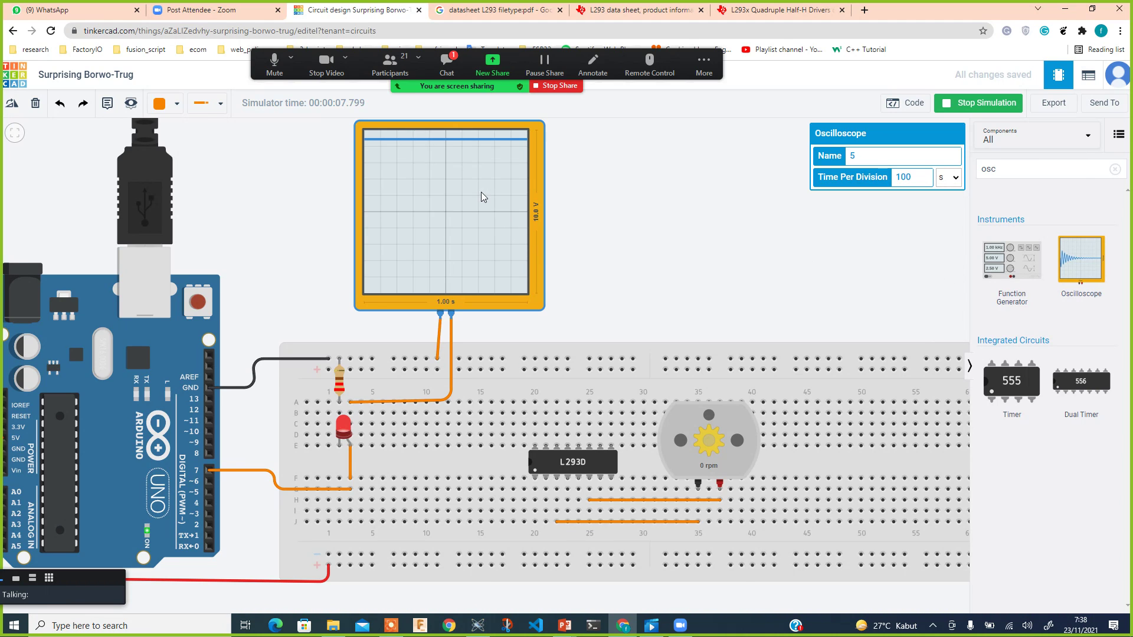
{"action": "scroll", "coordinate": [480, 192], "scroll_direction": "down", "scroll_amount": 2}
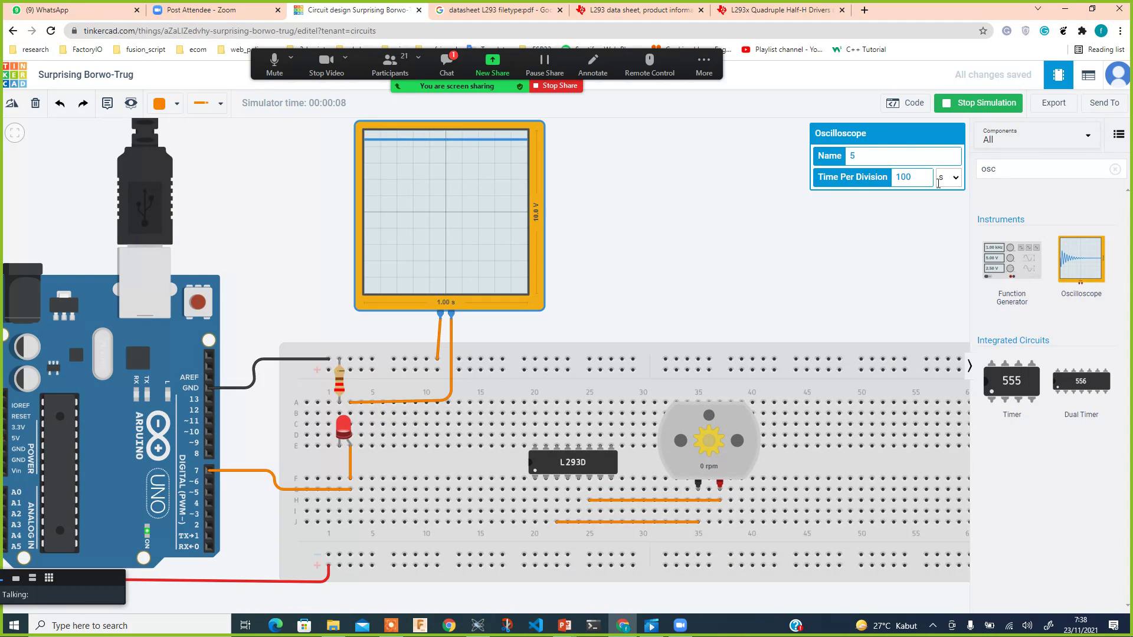
{"action": "left_click", "coordinate": [955, 184]}
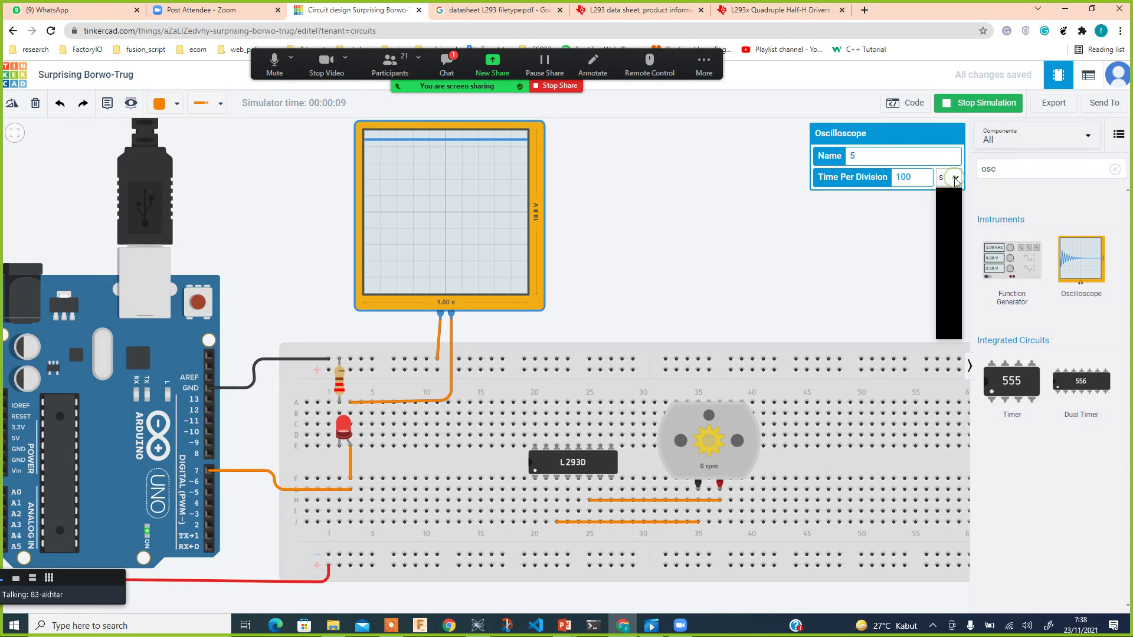
{"action": "left_click", "coordinate": [950, 257]}
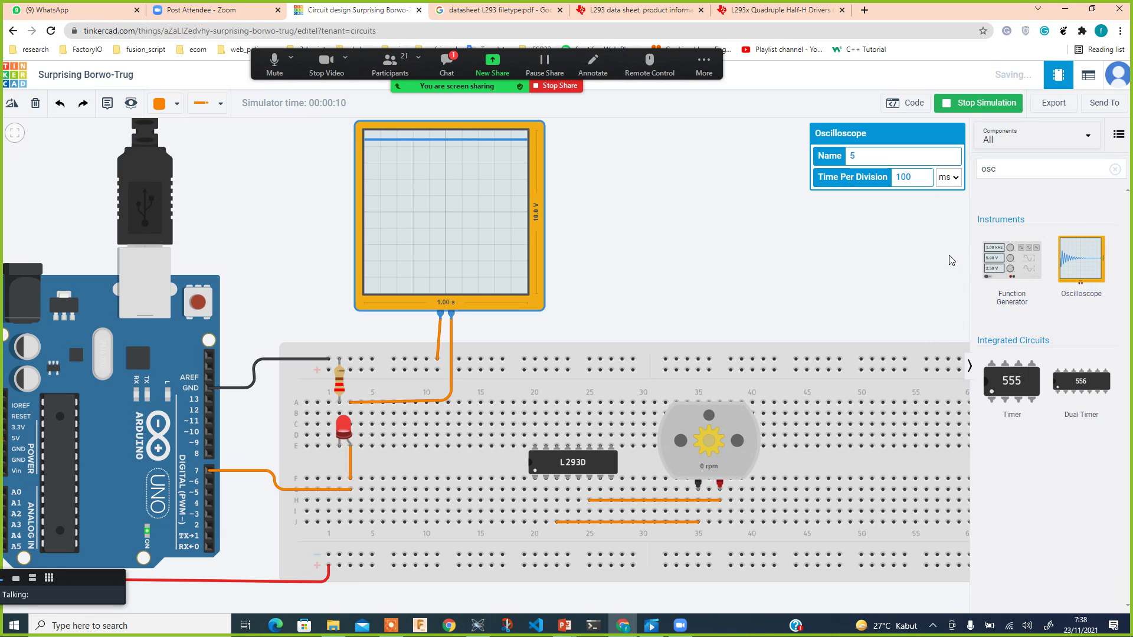
{"action": "left_click", "coordinate": [950, 183]}
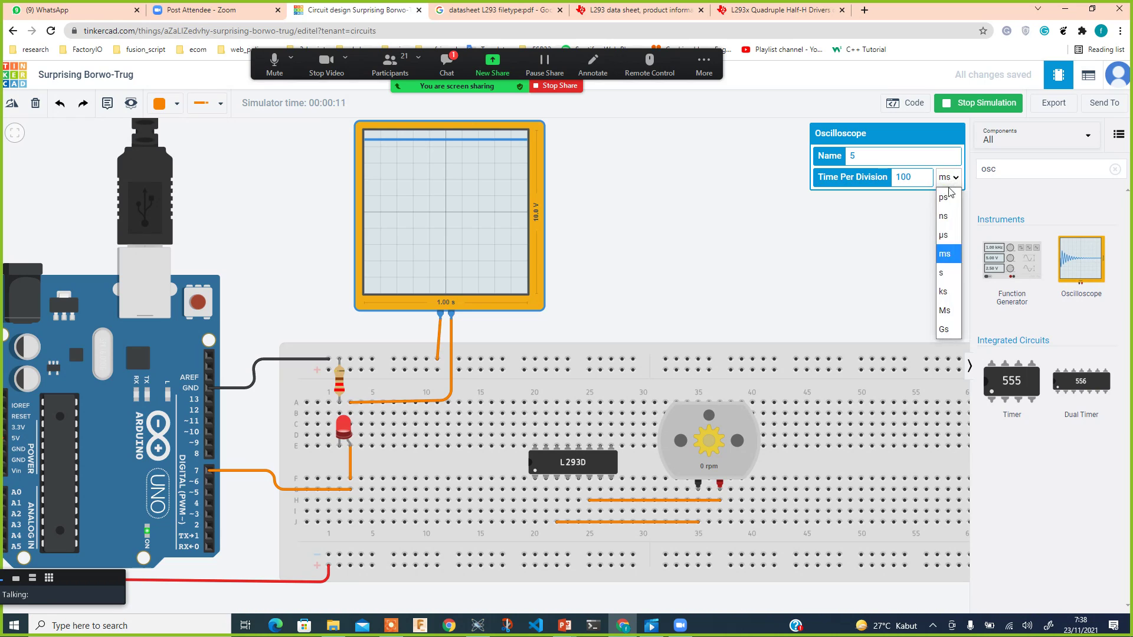
{"action": "left_click", "coordinate": [947, 243]}
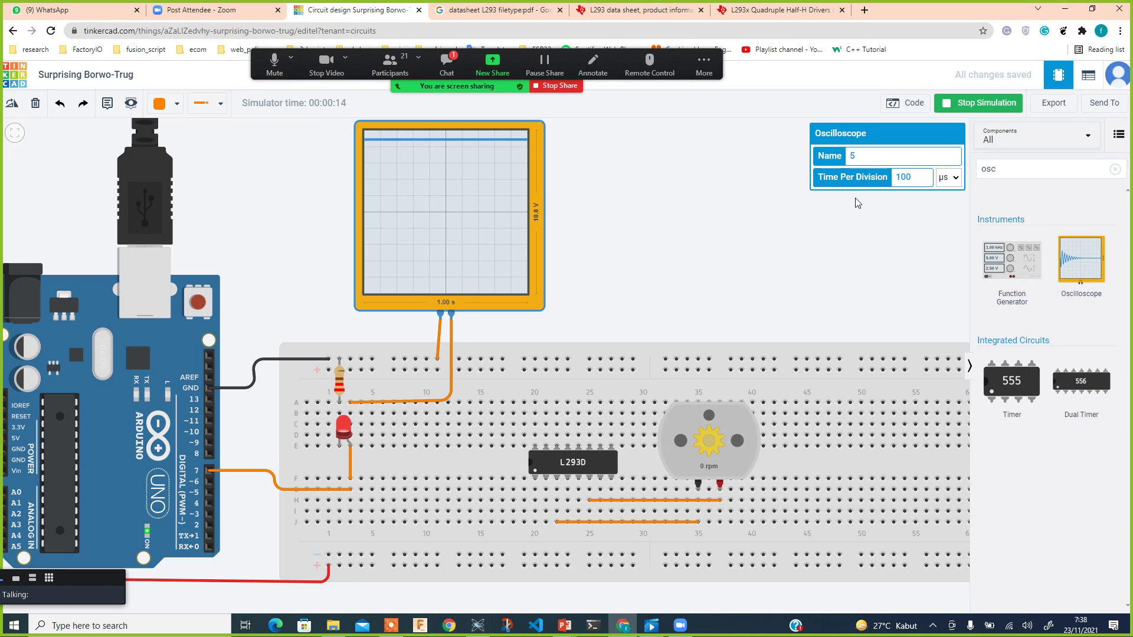
Step: Set the oscilloscope's time per division unit to s, then restart the simulation and stop it
{"action": "left_click", "coordinate": [948, 178]}
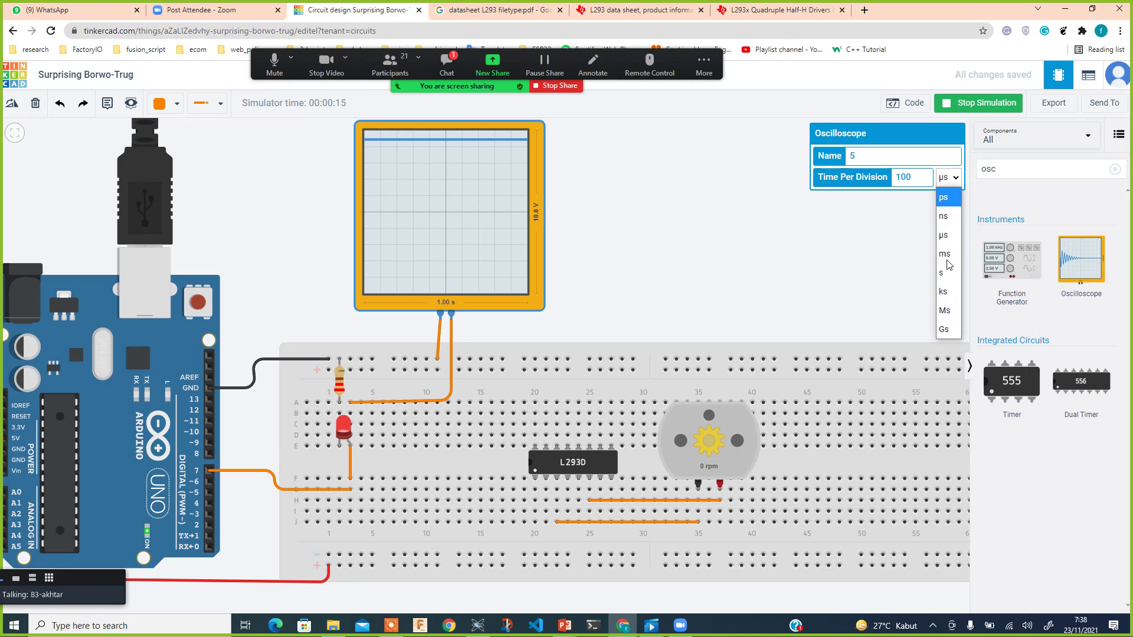
{"action": "left_click", "coordinate": [948, 272]}
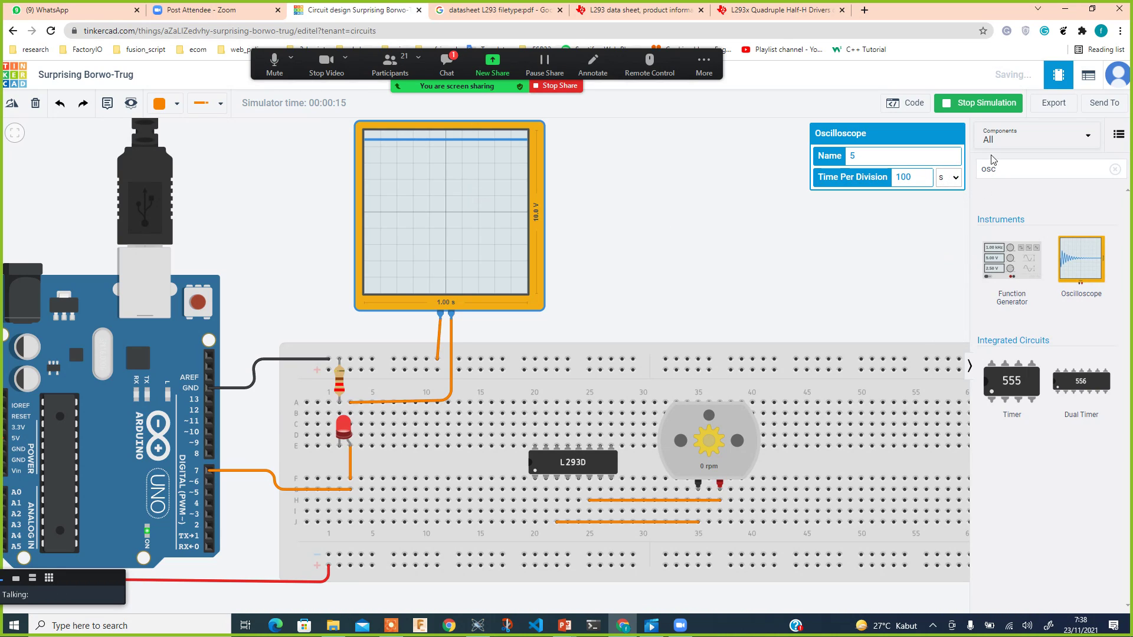
{"action": "left_click", "coordinate": [992, 108]}
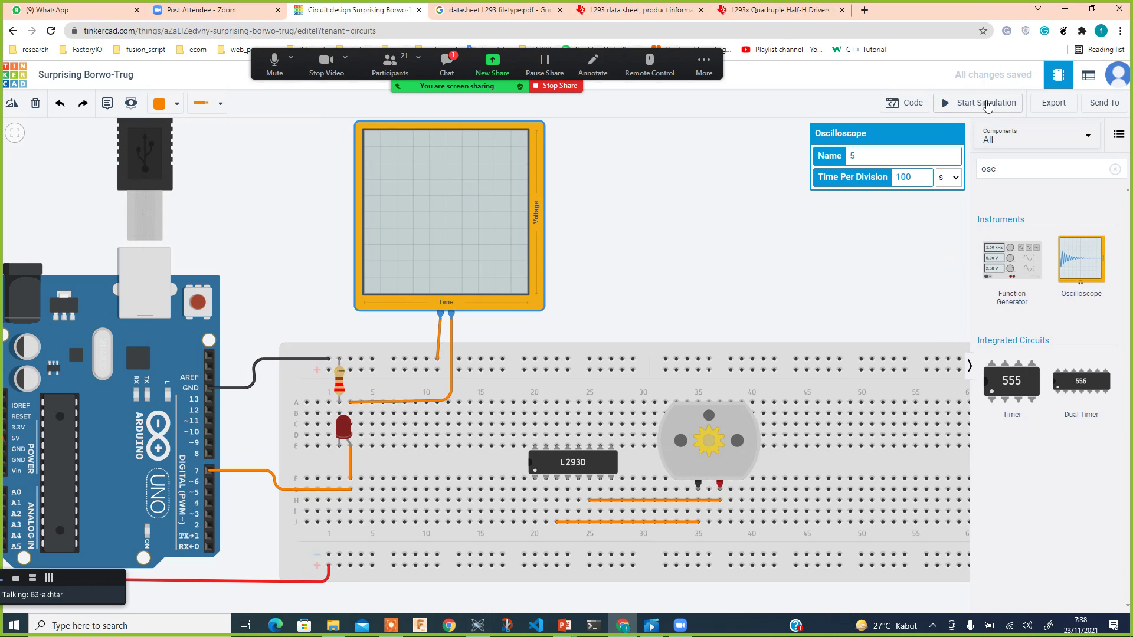
{"action": "left_click", "coordinate": [983, 110]}
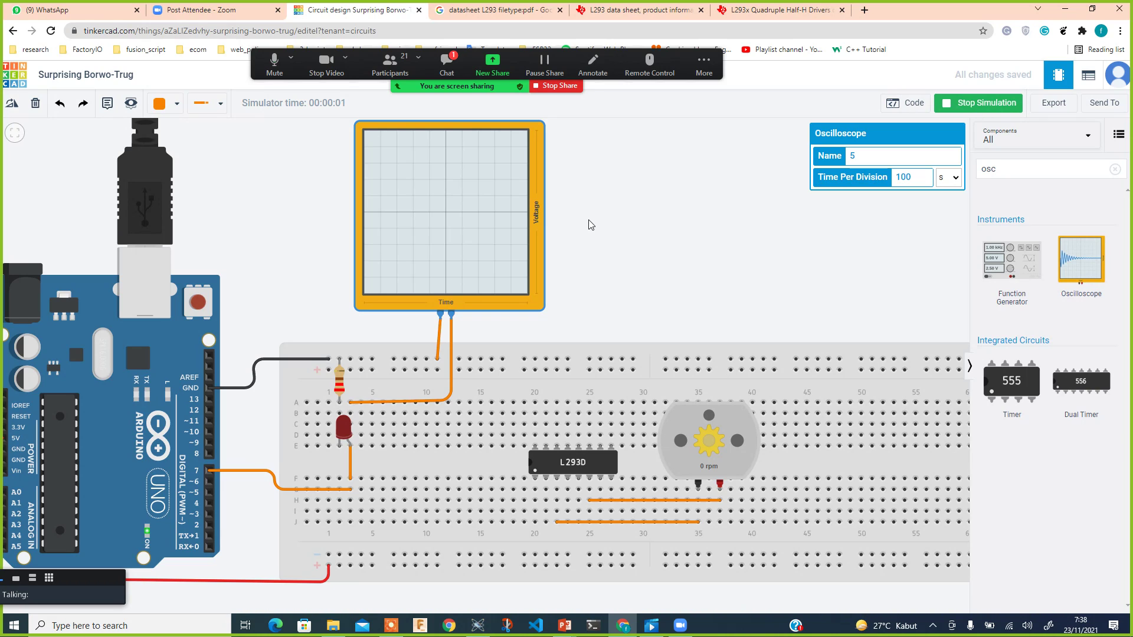
{"action": "left_click", "coordinate": [953, 104]}
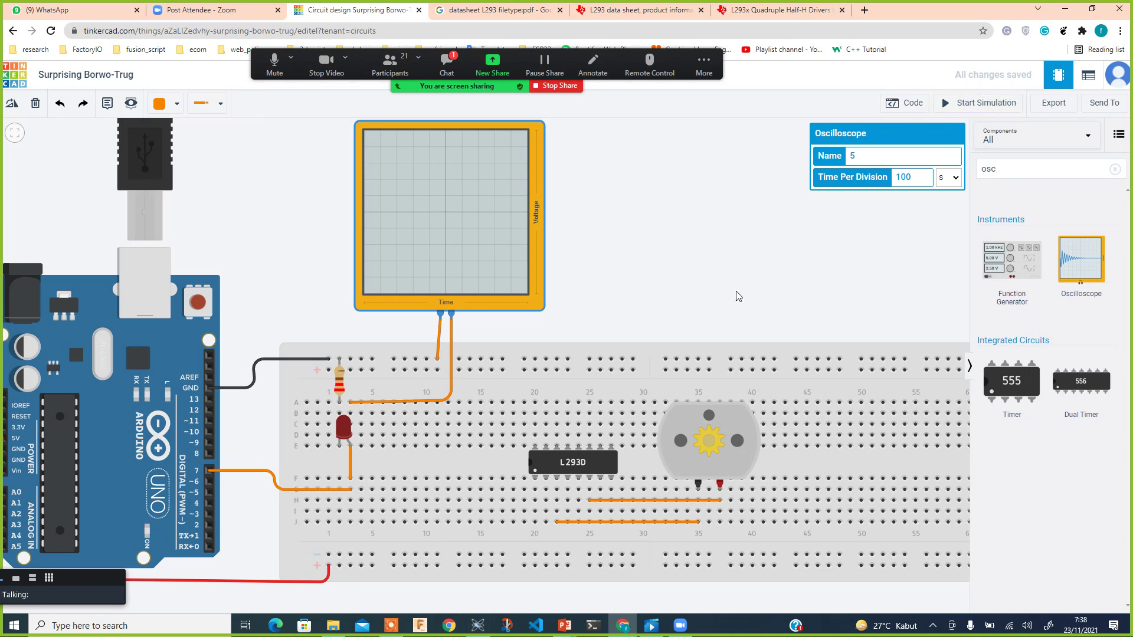
Step: Change the delay in the for loop to "delay(1);" and start the simulation
{"action": "left_click", "coordinate": [912, 104]}
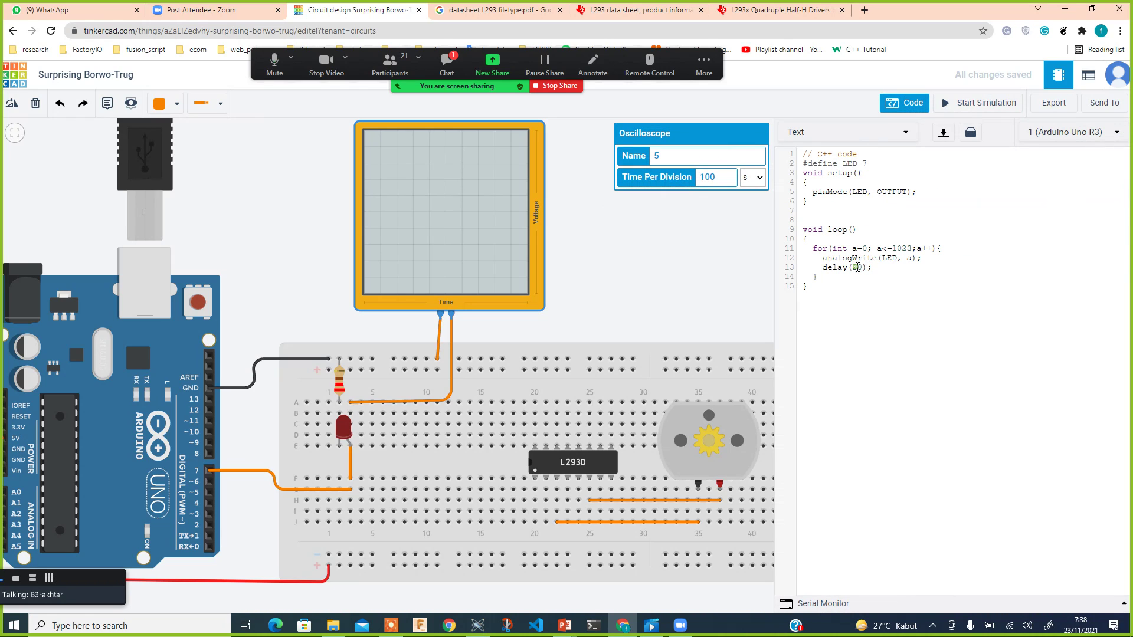
{"action": "left_click", "coordinate": [857, 267]}
{"action": "key", "text": "BackSpace"}
{"action": "type", "text": "1"}
{"action": "left_click", "coordinate": [983, 104]}
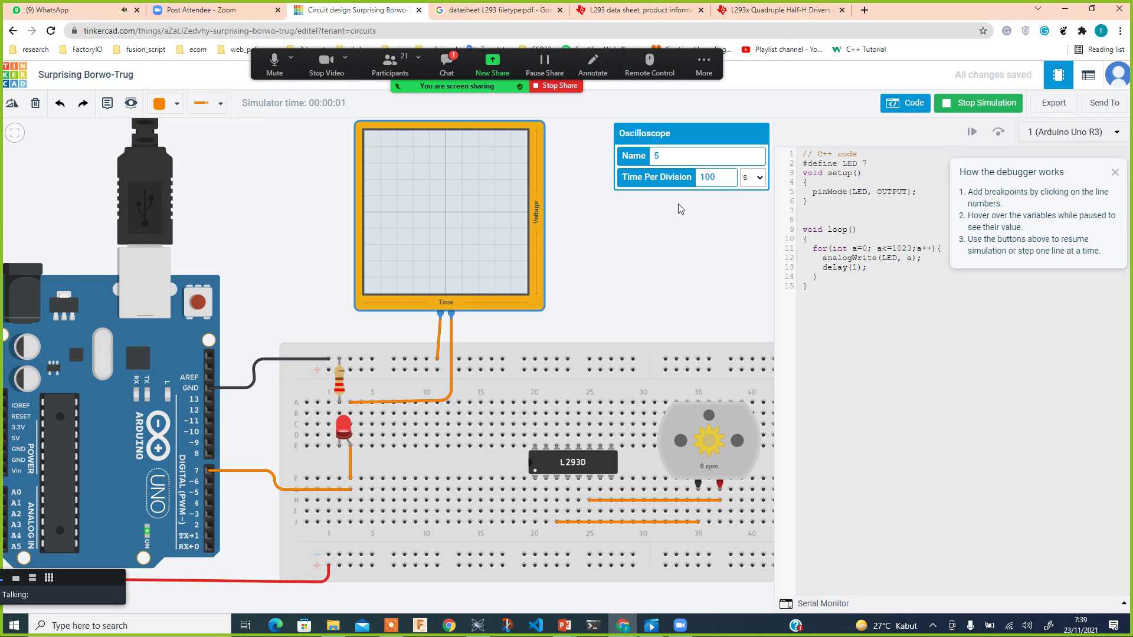
Step: Set the oscilloscope's time per division unit to ms and restart the simulation
{"action": "left_click", "coordinate": [759, 178]}
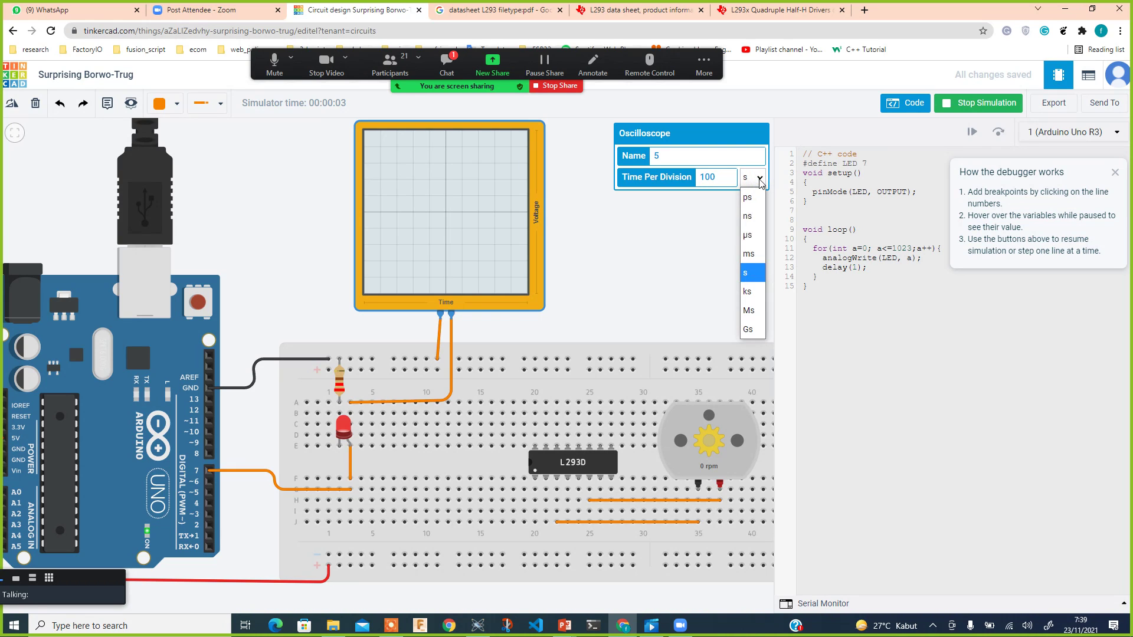
{"action": "left_click", "coordinate": [748, 254]}
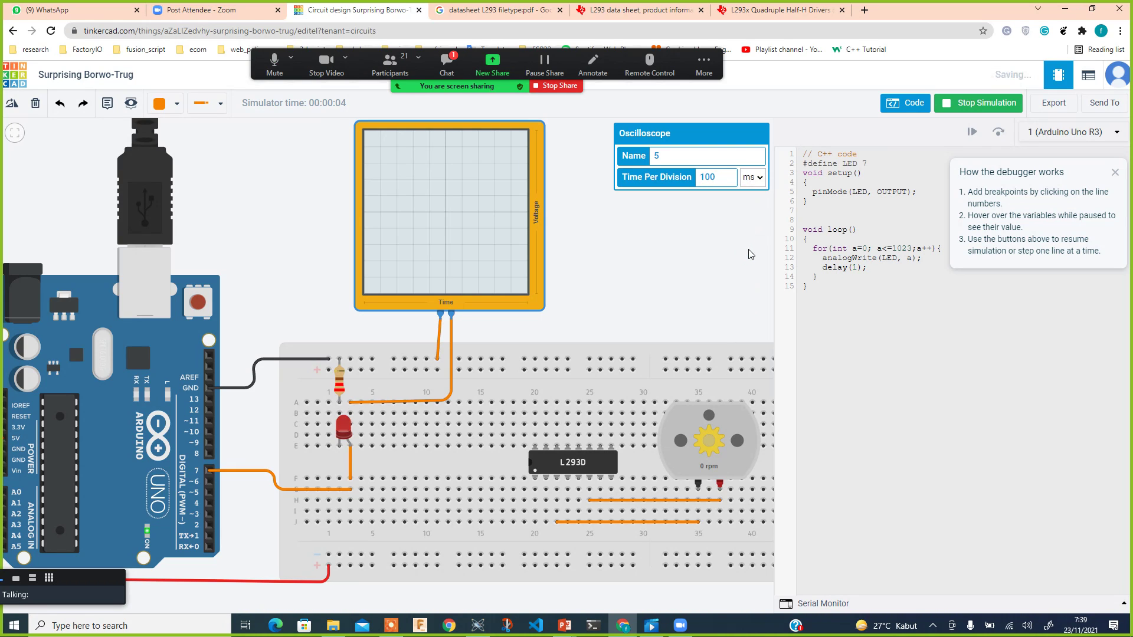
{"action": "left_click", "coordinate": [946, 105]}
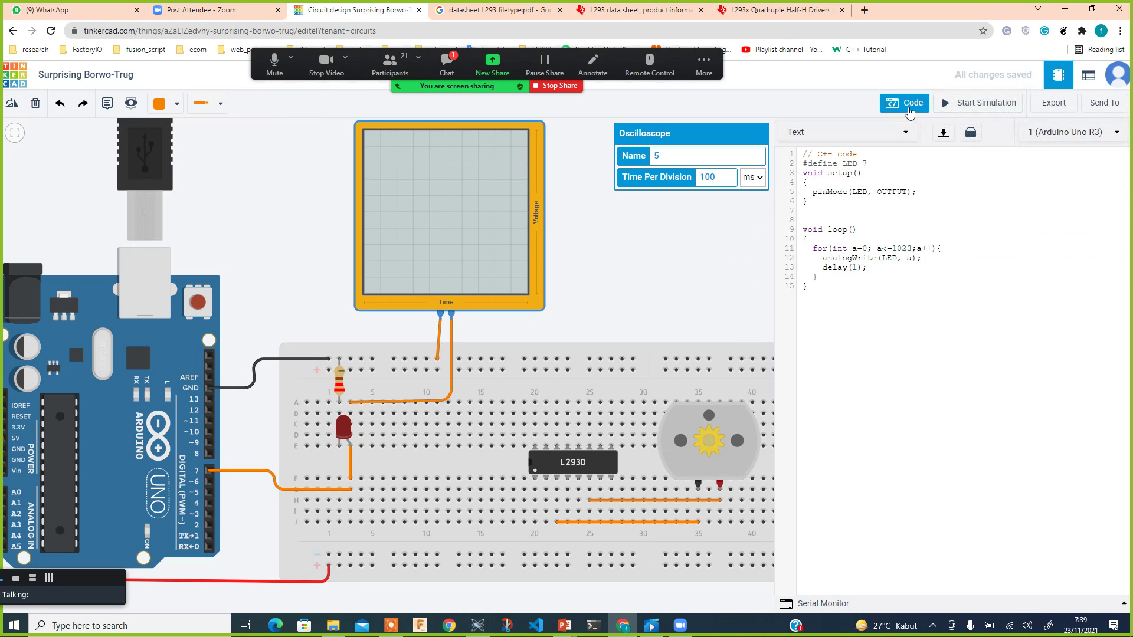
{"action": "left_click", "coordinate": [975, 101]}
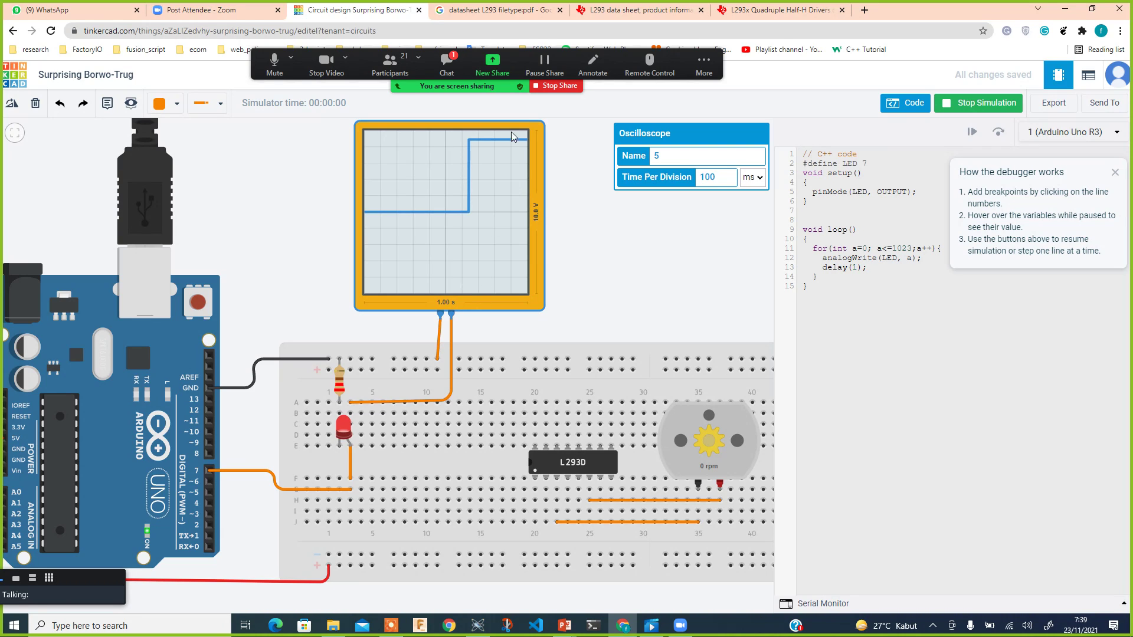
Step: Try 200 and settle on 400 ms as the oscilloscope's time per division, then restart the simulation, examine the trace and stop it
{"action": "left_click", "coordinate": [733, 179]}
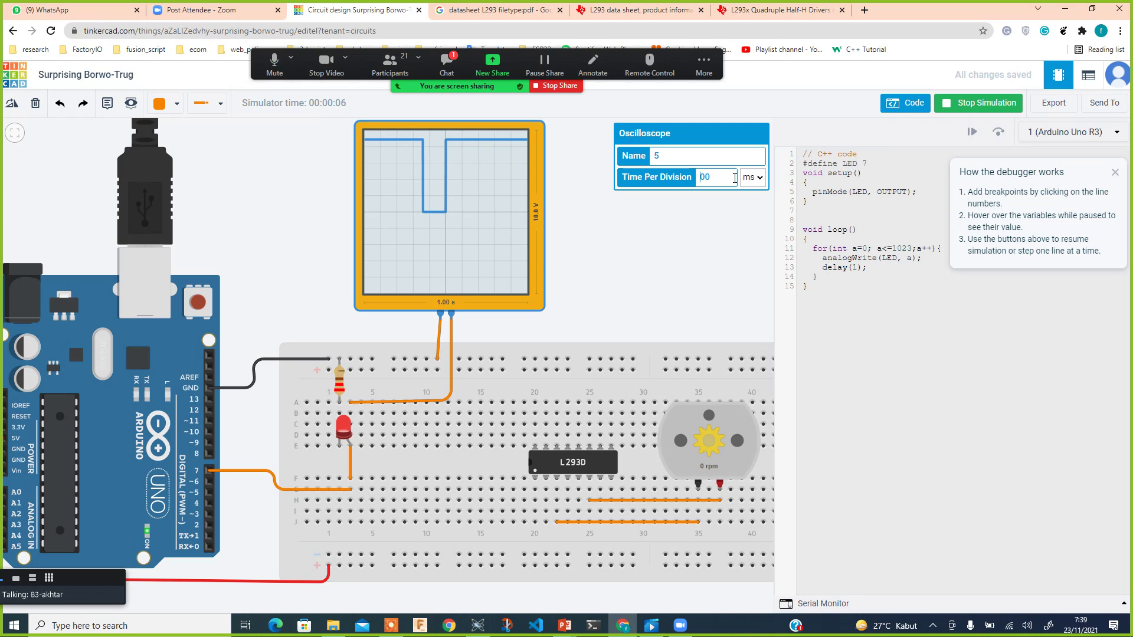
{"action": "type", "text": "2"}
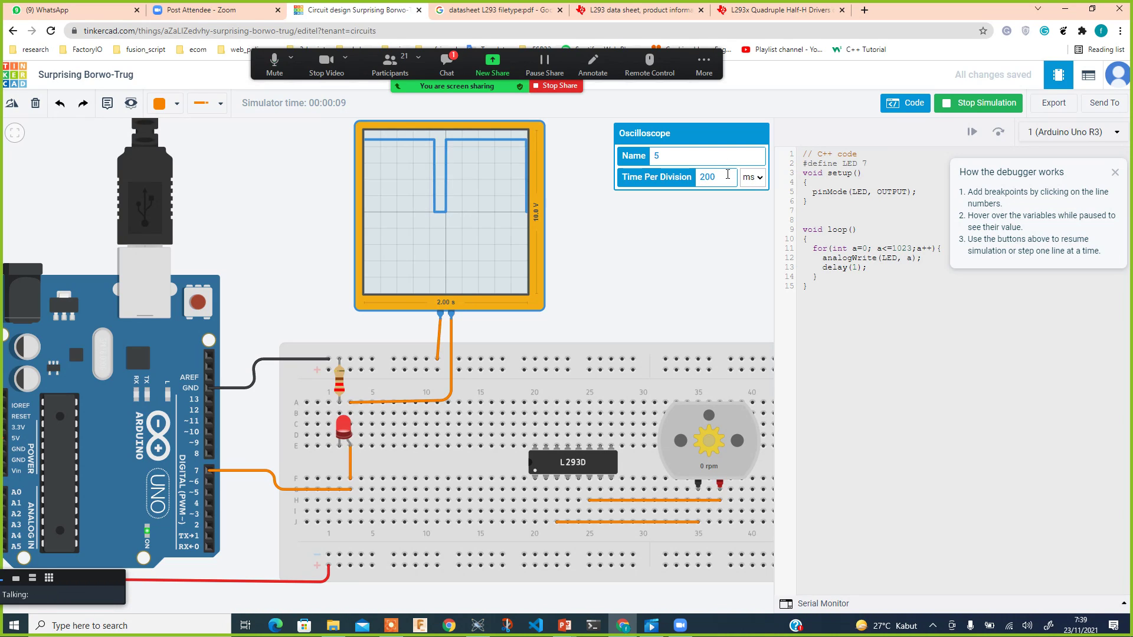
{"action": "left_click", "coordinate": [754, 156]}
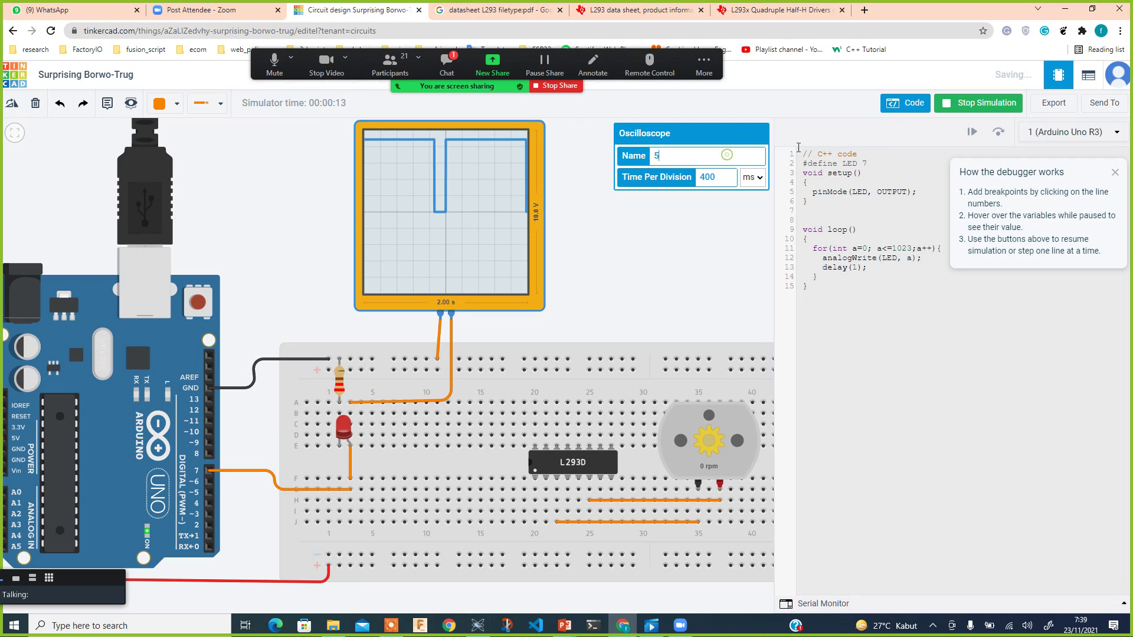
{"action": "left_click", "coordinate": [942, 107]}
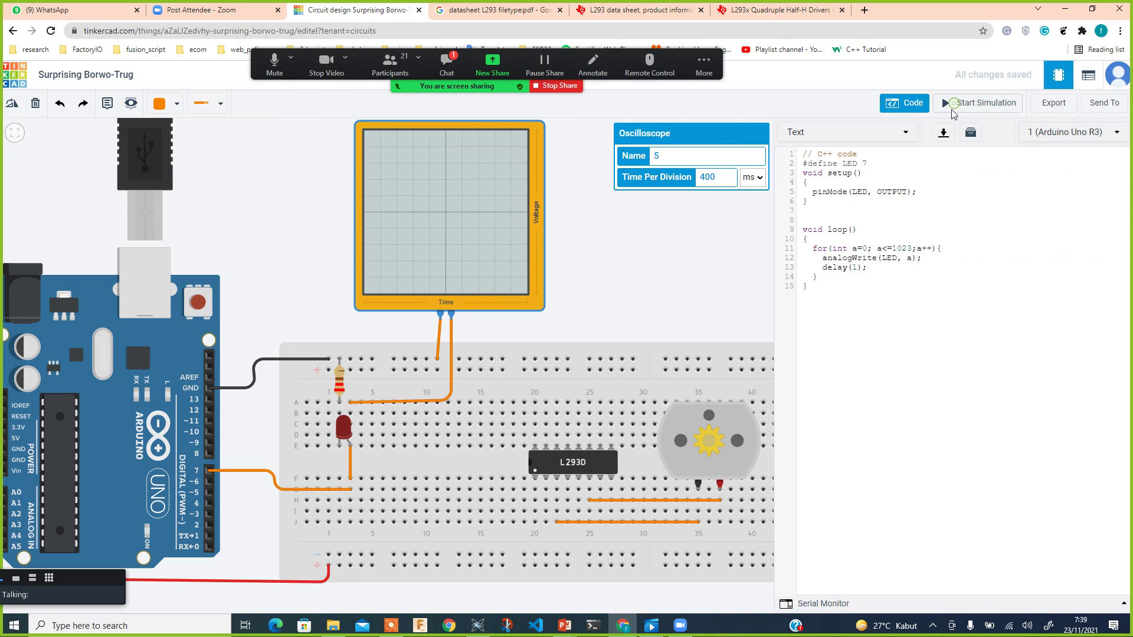
{"action": "left_click", "coordinate": [950, 106]}
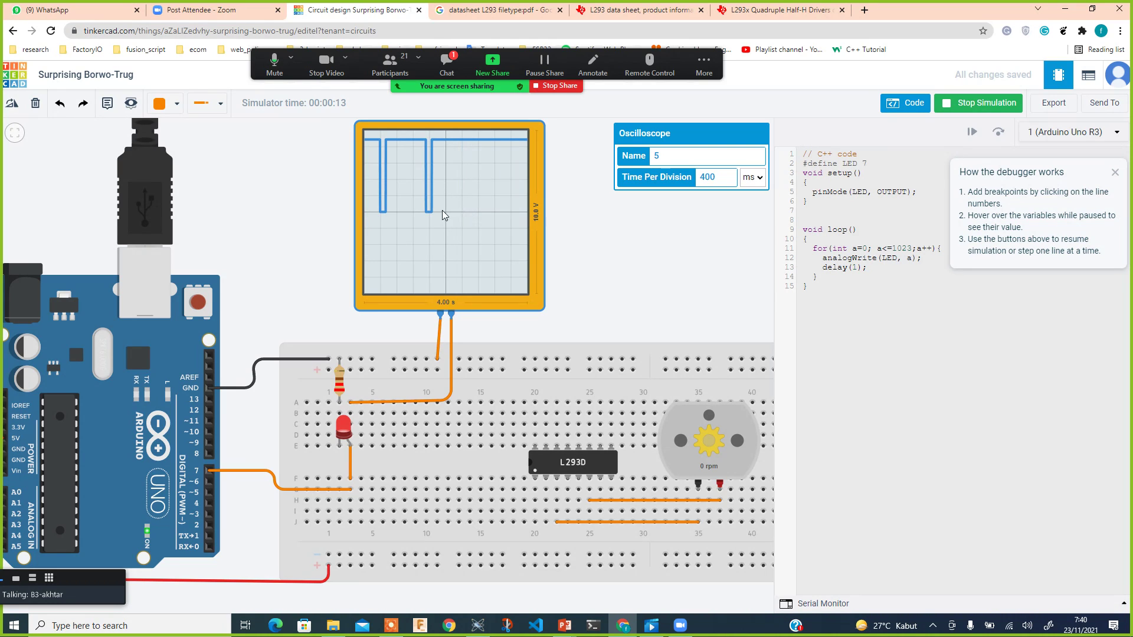
{"action": "left_click", "coordinate": [986, 105]}
{"action": "key", "text": "alt+Tab"}
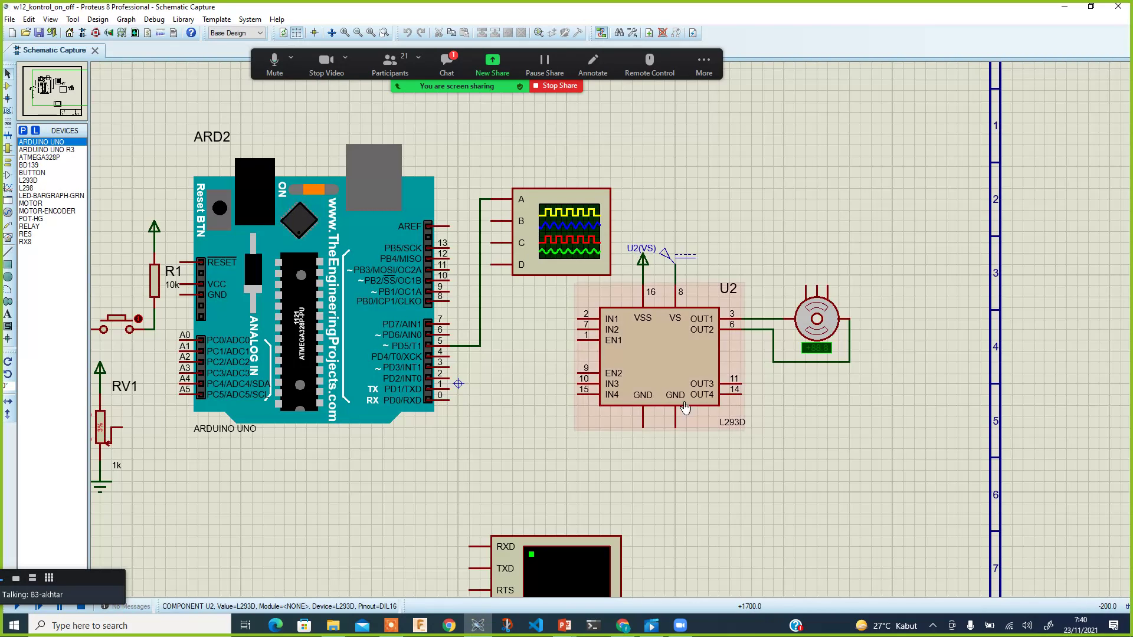
{"action": "key", "text": "alt+Tab"}
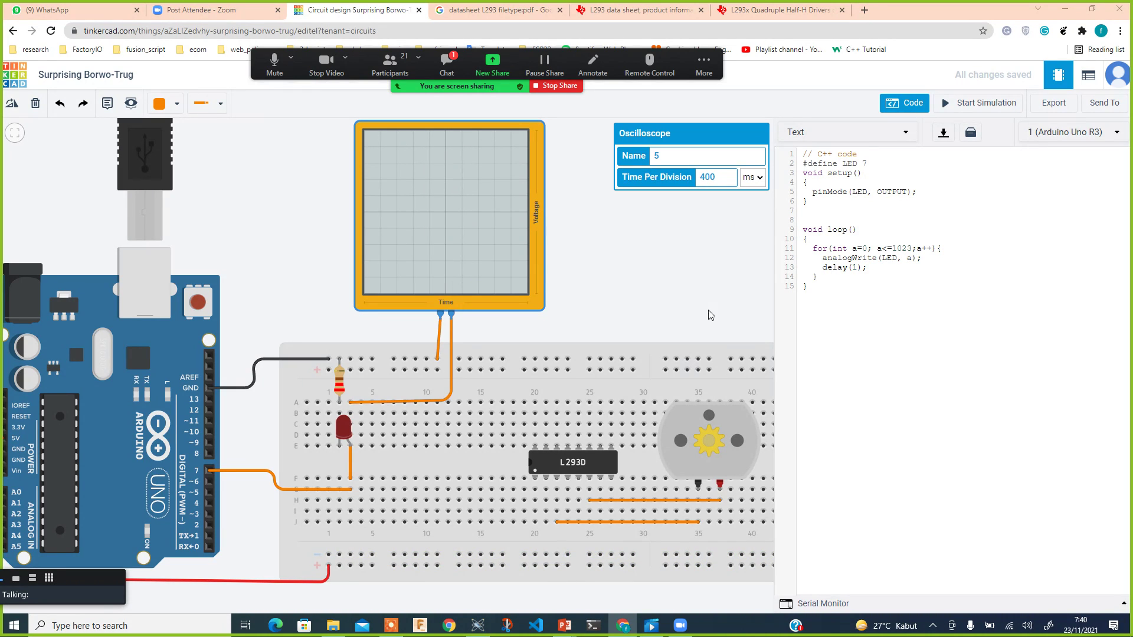
{"action": "key", "text": "alt+Tab"}
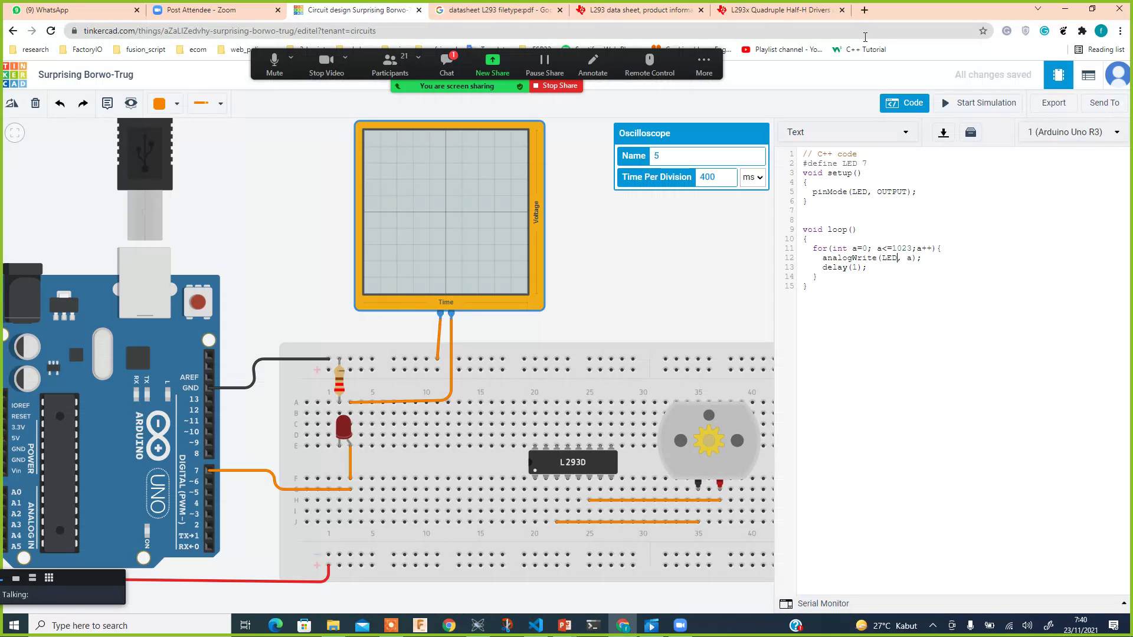
Step: Search the web for analogWrite in a new tab and read the Arduino reference's syntax, parameters and example code
{"action": "left_click", "coordinate": [865, 10]}
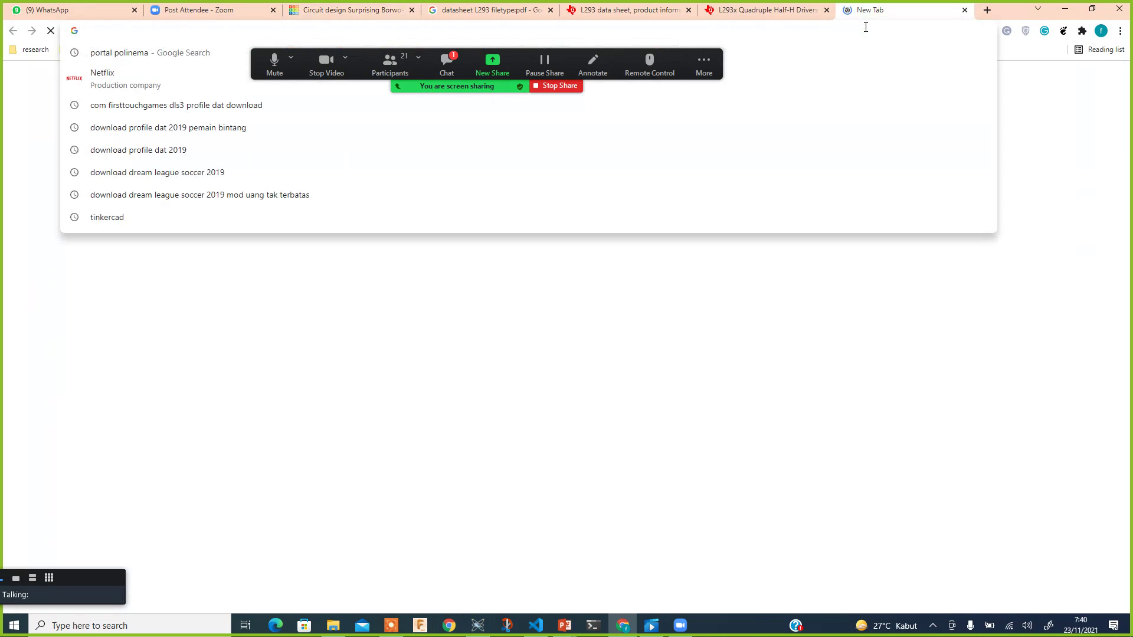
{"action": "type", "text": "analogWr"}
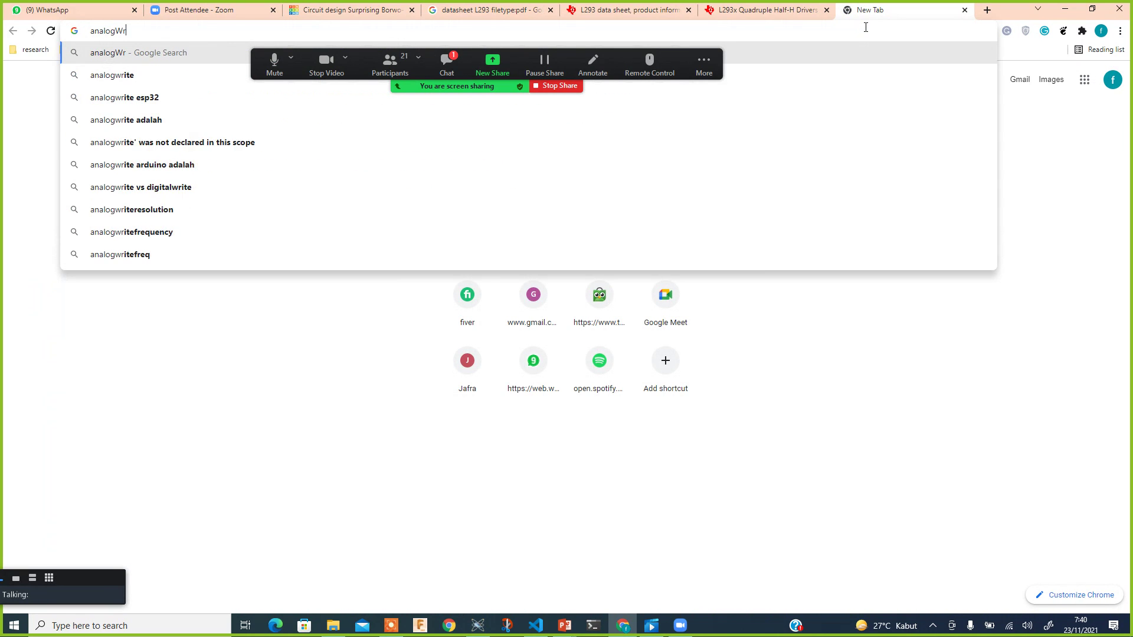
{"action": "type", "text": "ite"}
{"action": "key", "text": "Return"}
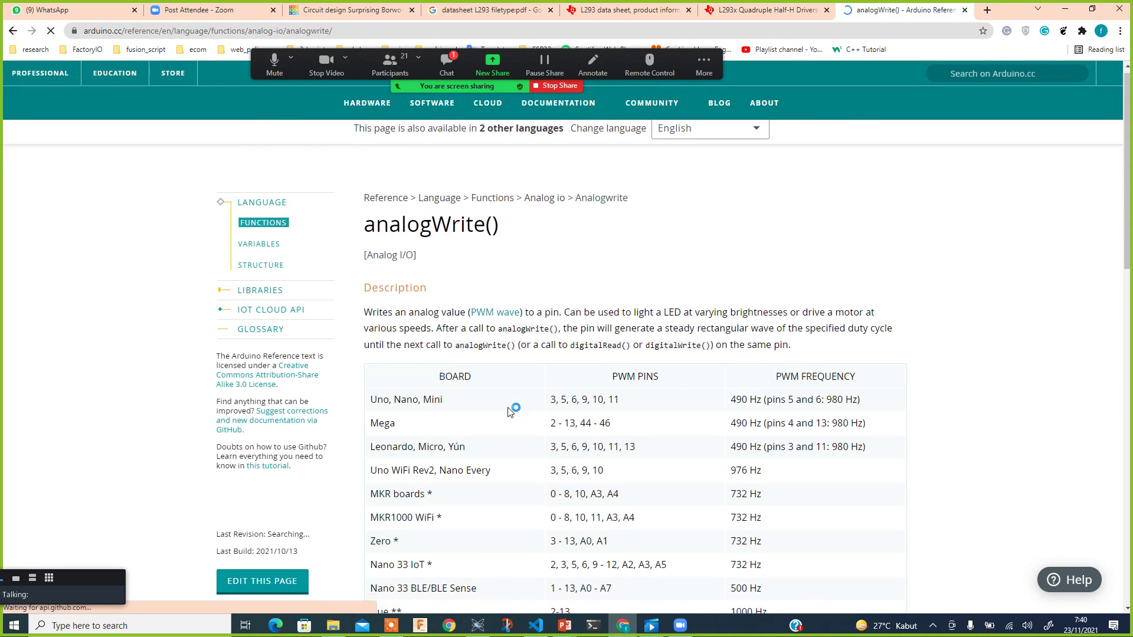
{"action": "scroll", "coordinate": [511, 412], "scroll_direction": "down", "scroll_amount": 10}
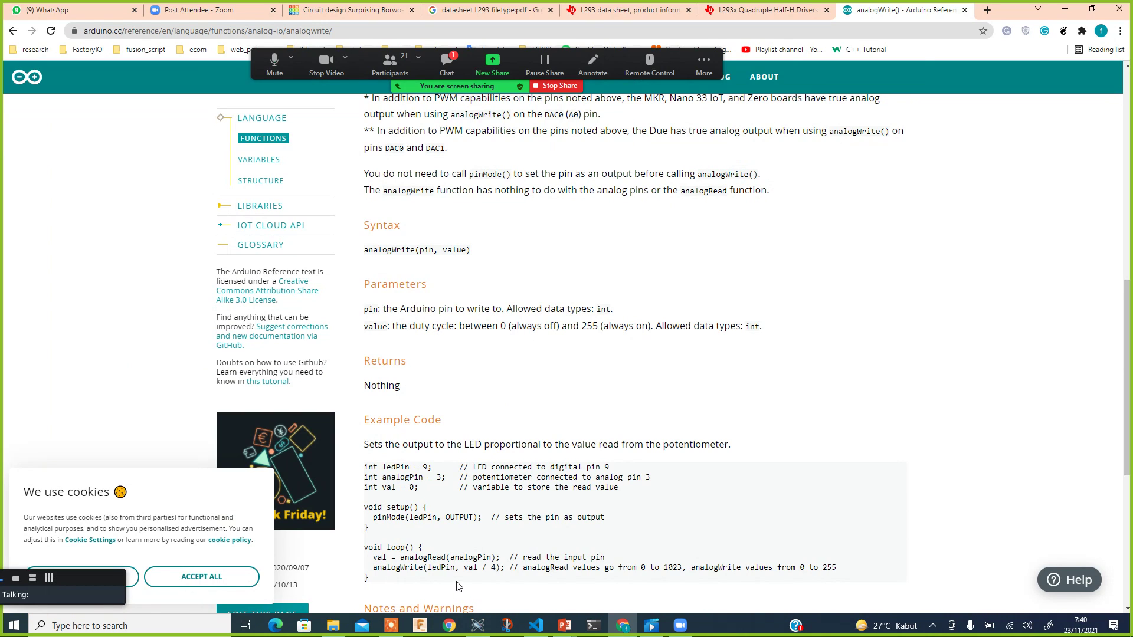
{"action": "key", "text": "alt+Tab"}
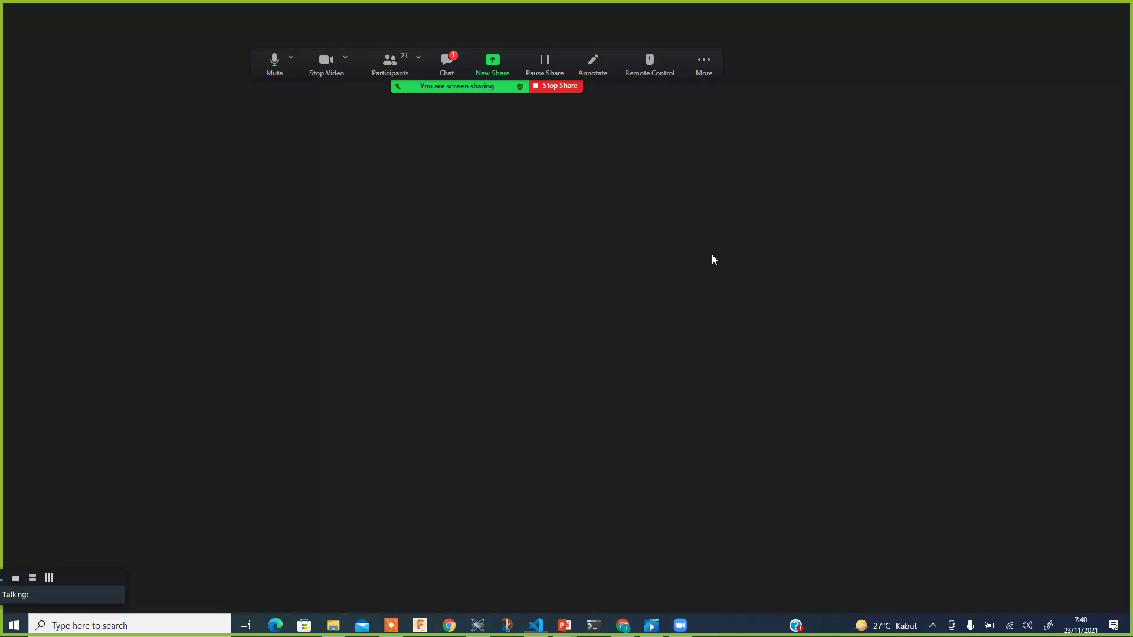
{"action": "key", "text": "alt+Tab"}
{"action": "key", "text": "Tab"}
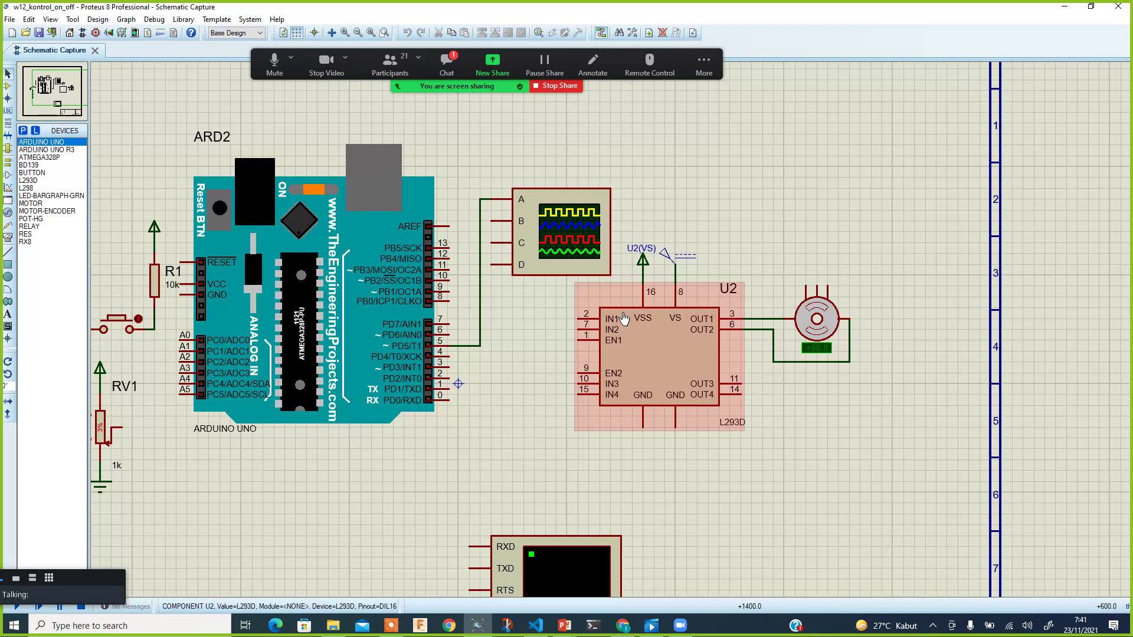
{"action": "key", "text": "alt+Tab"}
{"action": "left_click", "coordinate": [520, 299]}
{"action": "key", "text": "alt+Tab"}
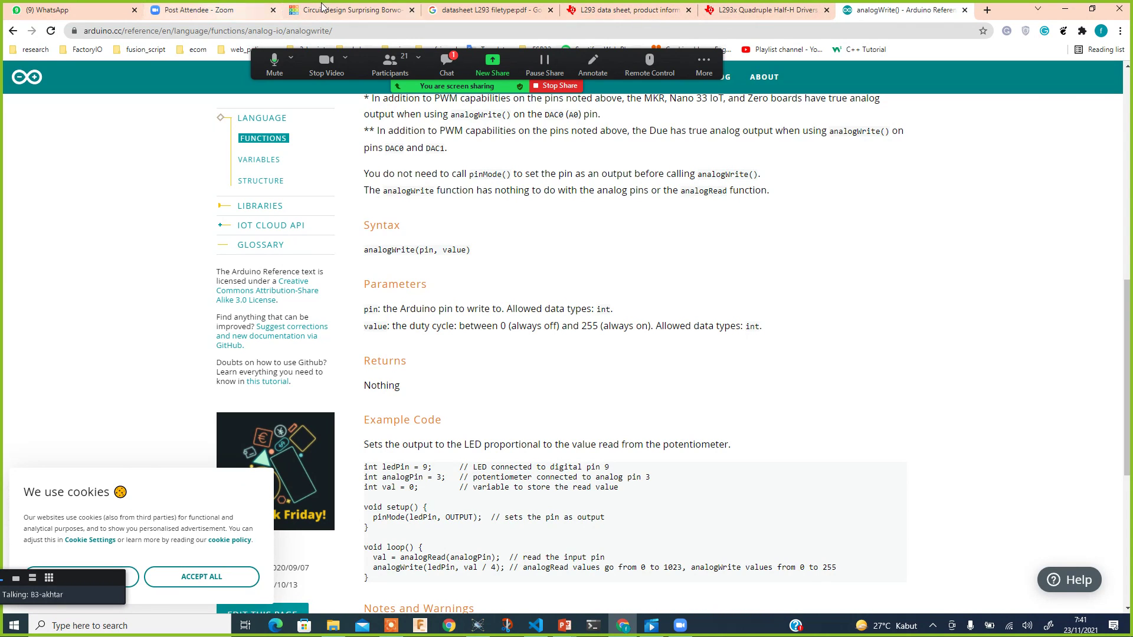
Step: Return to the Tinkercad circuit and run the simulation to examine the oscilloscope trace
{"action": "left_click", "coordinate": [349, 11]}
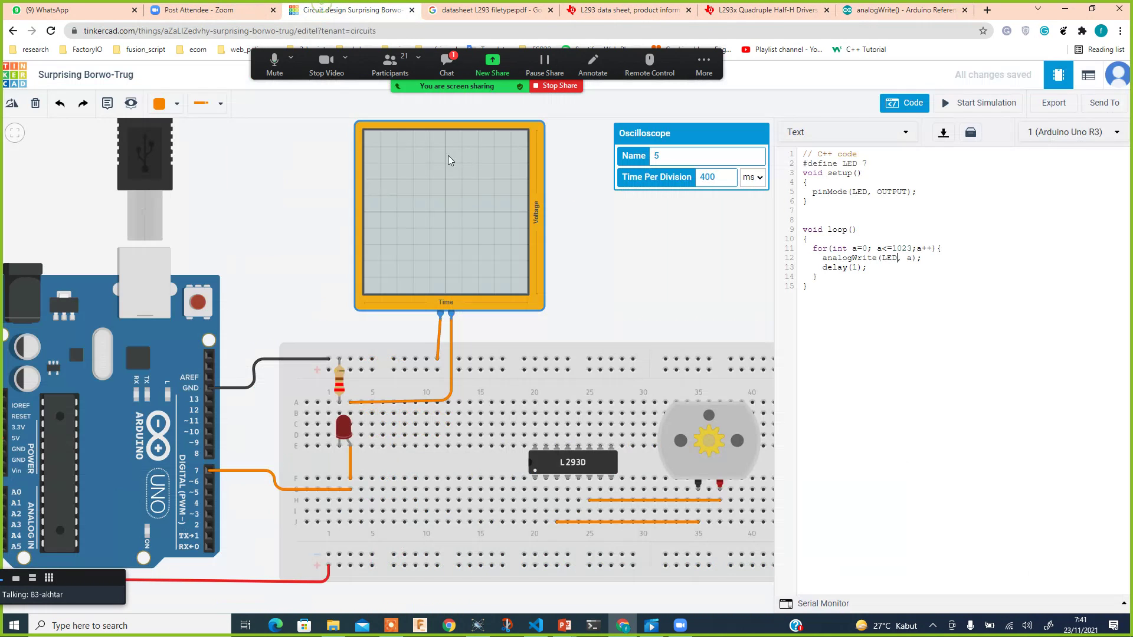
{"action": "left_click", "coordinate": [911, 259]}
{"action": "left_click", "coordinate": [979, 104]}
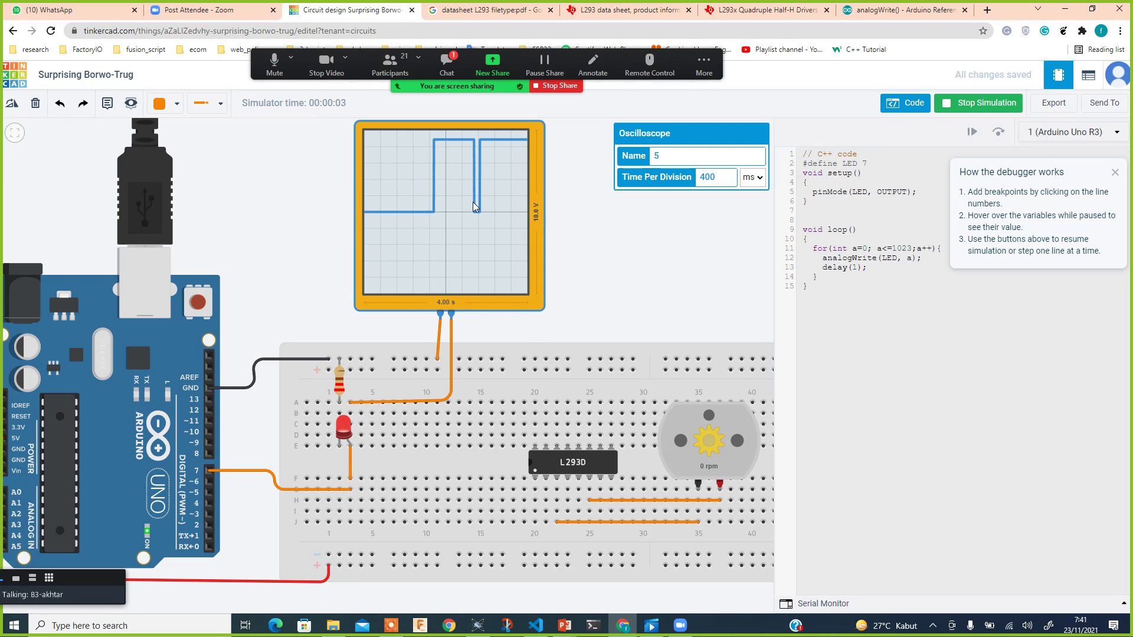
Step: Remove the "delay(1);" line from the for loop, then run the simulation and stop it
{"action": "left_click", "coordinate": [880, 271]}
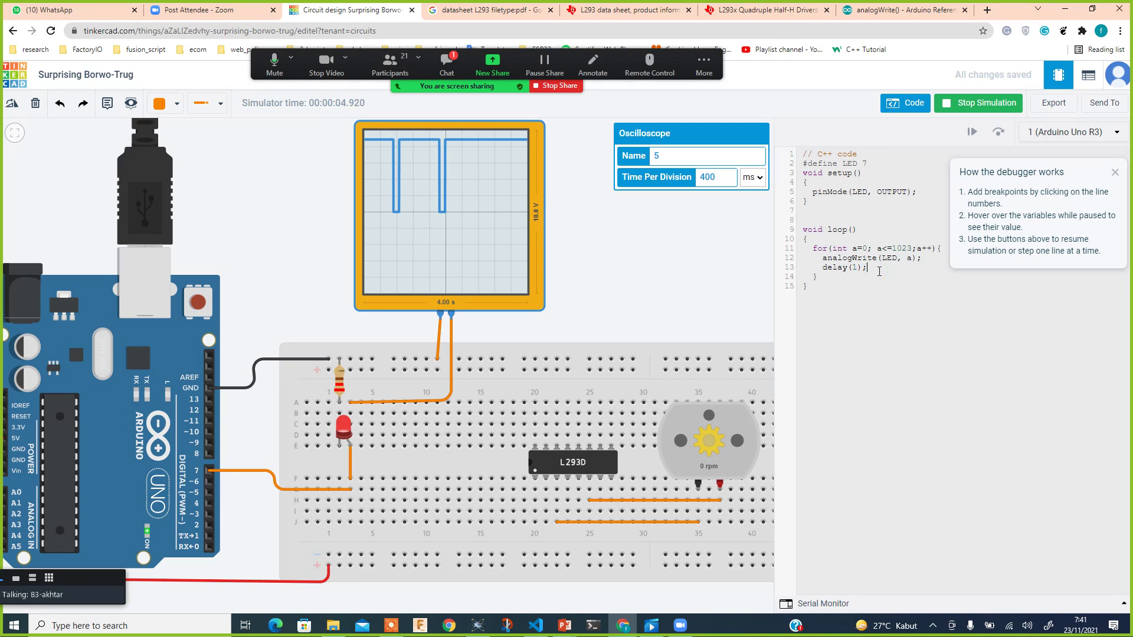
{"action": "key", "text": "shift+Home"}
{"action": "left_click", "coordinate": [964, 105]}
{"action": "left_click", "coordinate": [897, 272]}
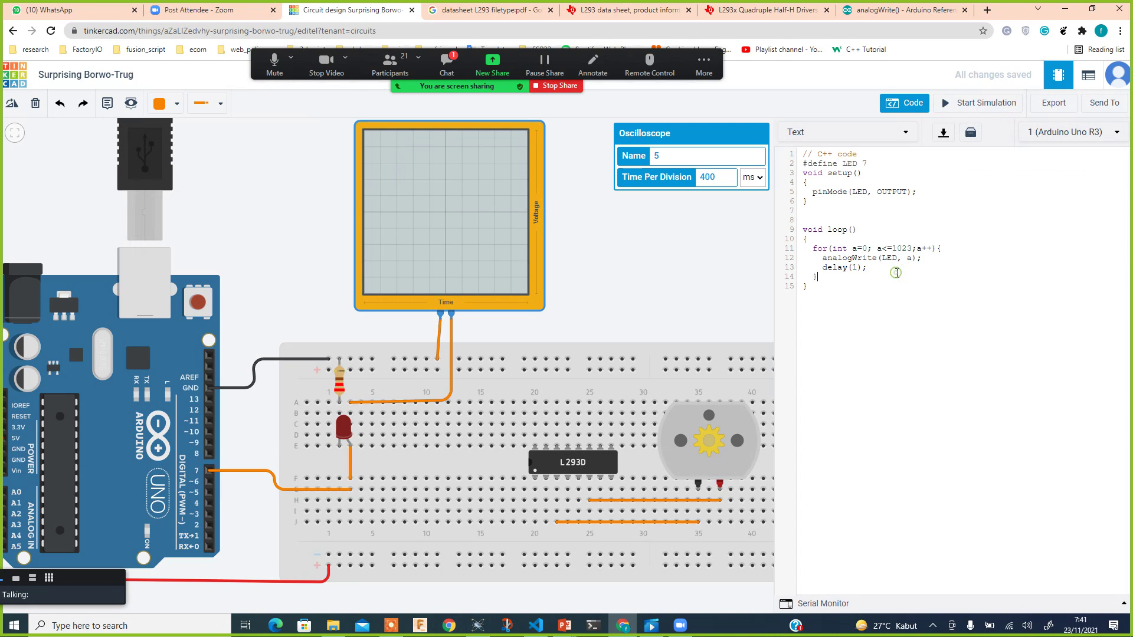
{"action": "key", "text": "shift+Home"}
{"action": "key", "text": "BackSpace"}
{"action": "left_click", "coordinate": [952, 109]}
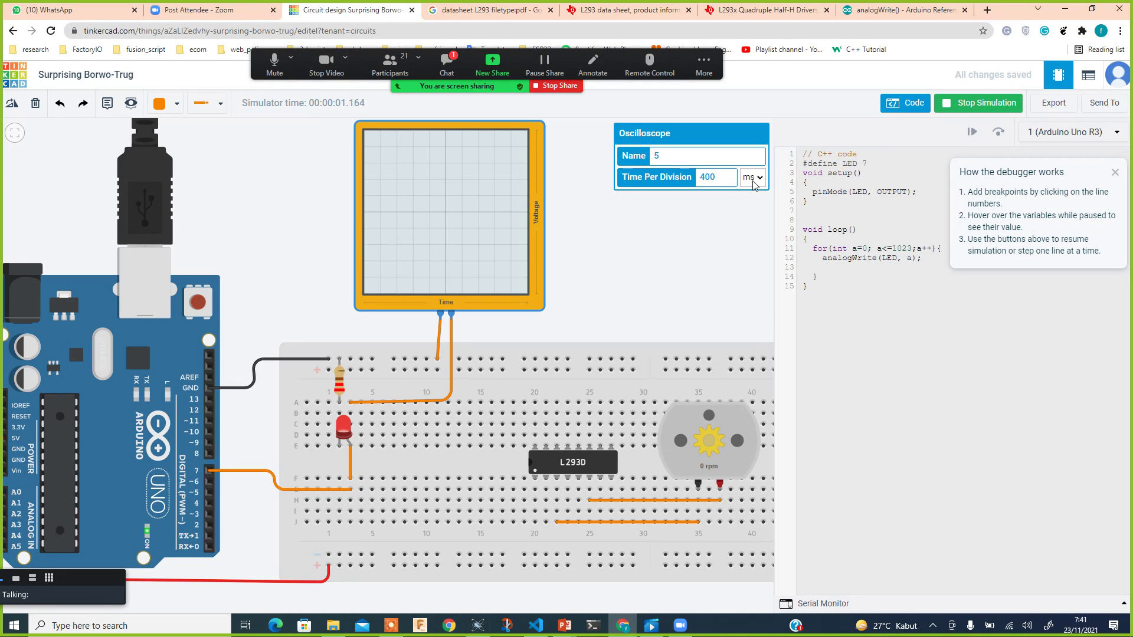
{"action": "left_click", "coordinate": [962, 115]}
{"action": "key", "text": "alt+Tab"}
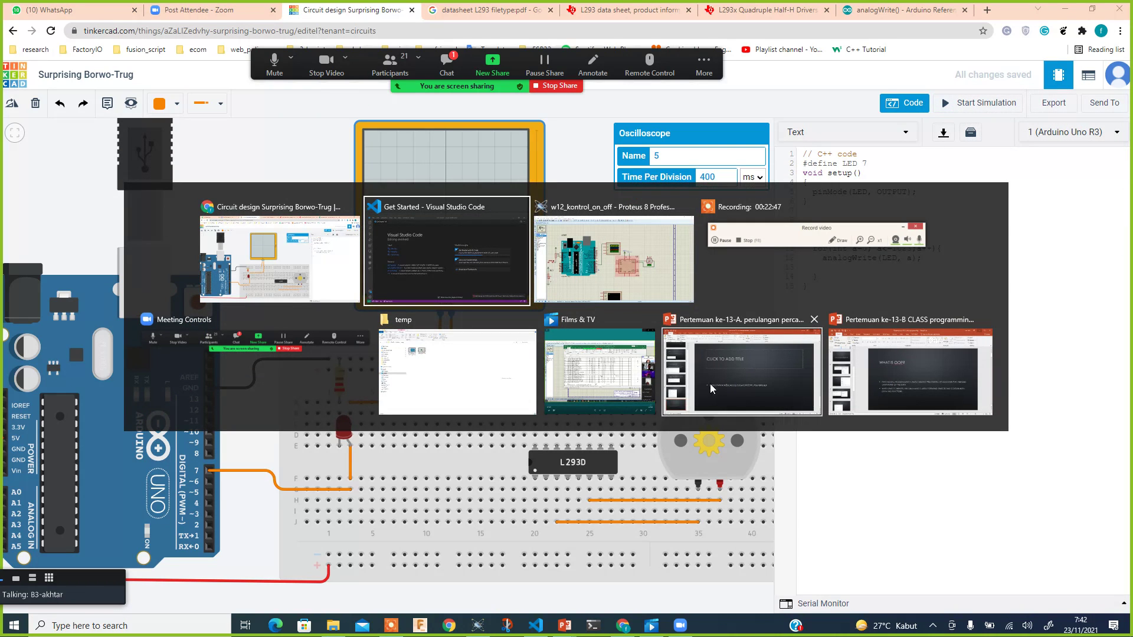
{"action": "left_click", "coordinate": [769, 349]}
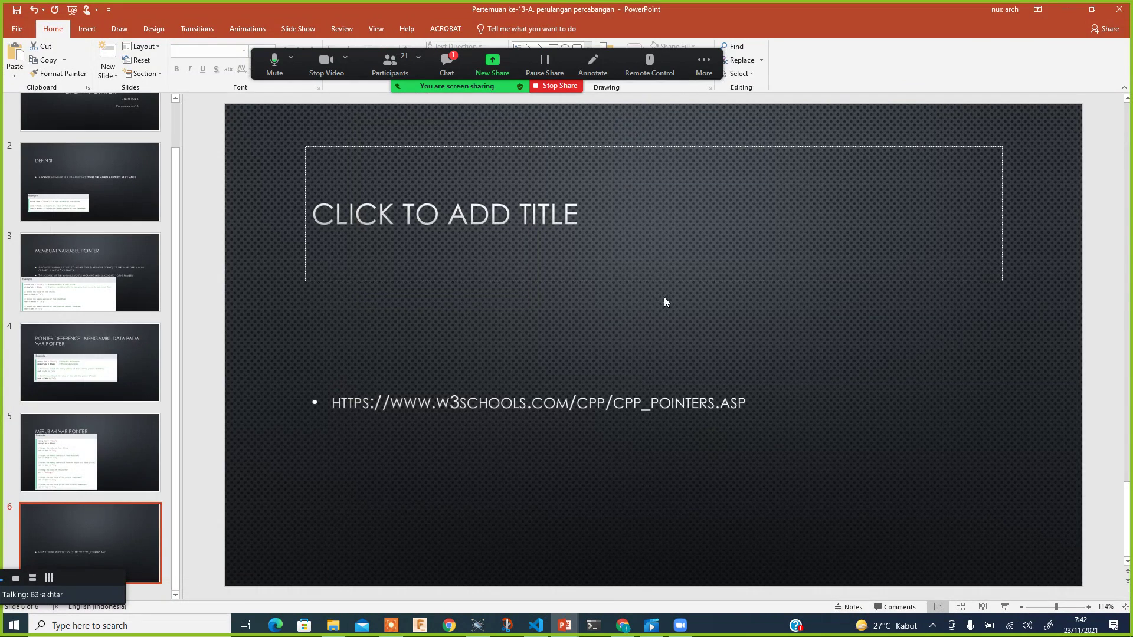
{"action": "key", "text": "alt+Tab"}
{"action": "scroll", "coordinate": [673, 371], "scroll_direction": "down", "scroll_amount": 3}
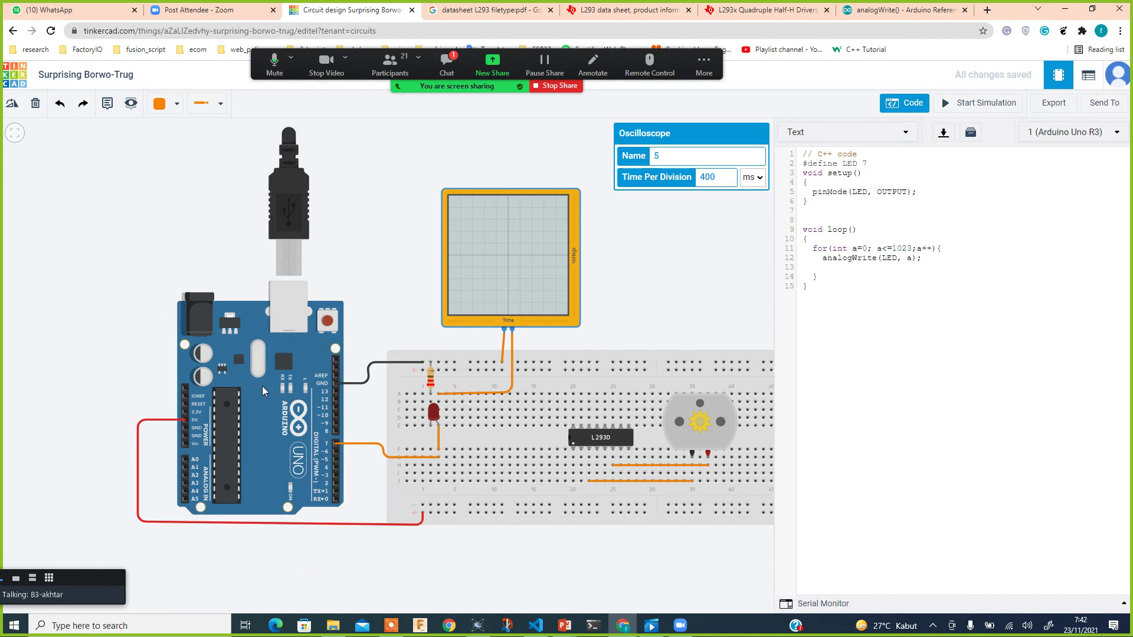
{"action": "scroll", "coordinate": [262, 390], "scroll_direction": "down", "scroll_amount": 2}
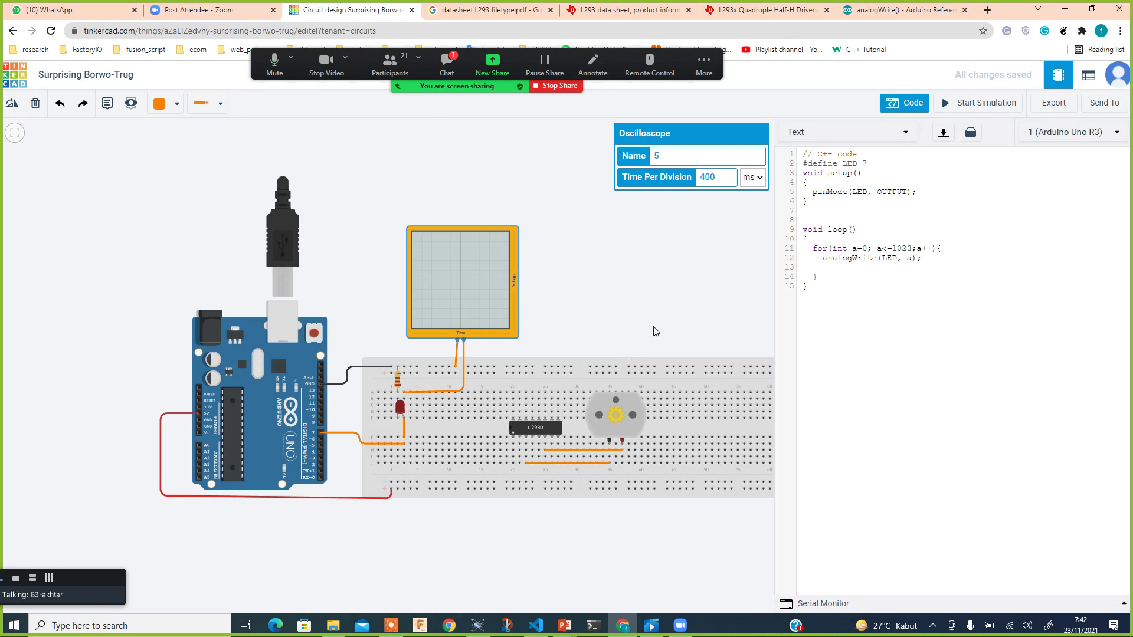
Step: Switch to the C/C++ Pointer presentation in PowerPoint and read its title slide and the Definisi slide
{"action": "key", "text": "alt+Tab"}
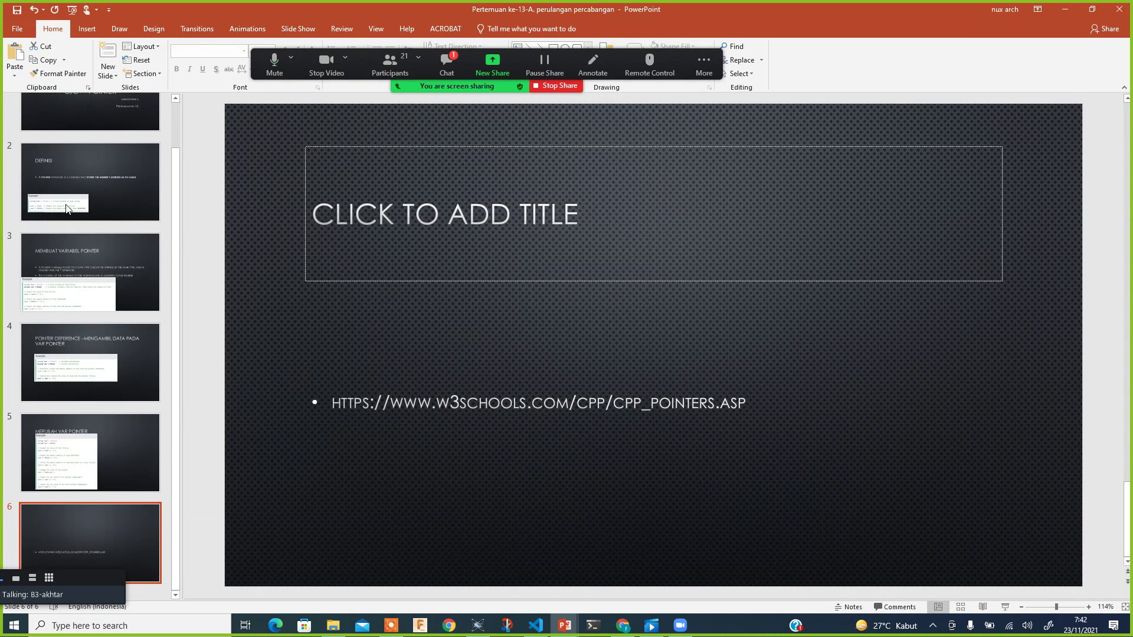
{"action": "scroll", "coordinate": [79, 249], "scroll_direction": "up", "scroll_amount": 2}
{"action": "left_click", "coordinate": [90, 162]}
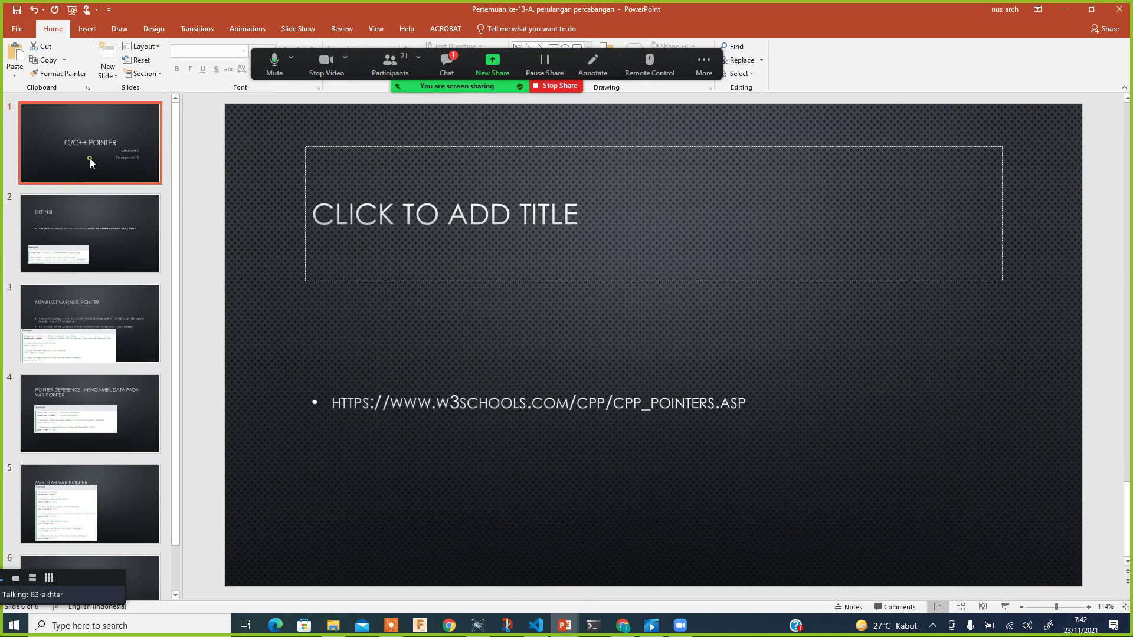
{"action": "left_click", "coordinate": [80, 210]}
{"action": "left_click", "coordinate": [91, 167]}
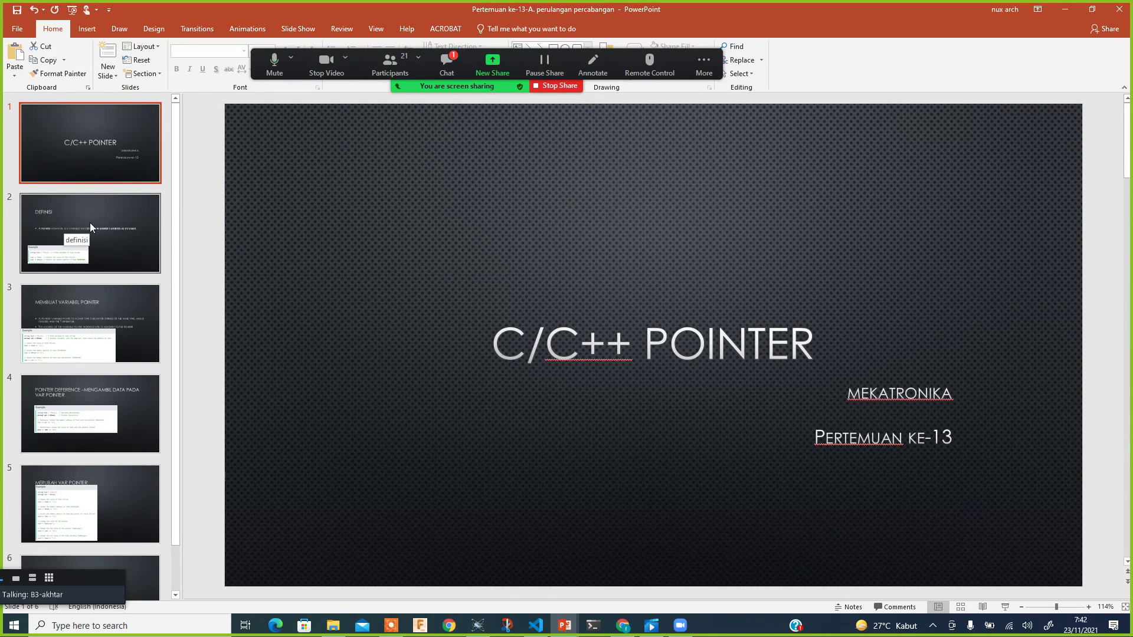
{"action": "left_click", "coordinate": [89, 223]}
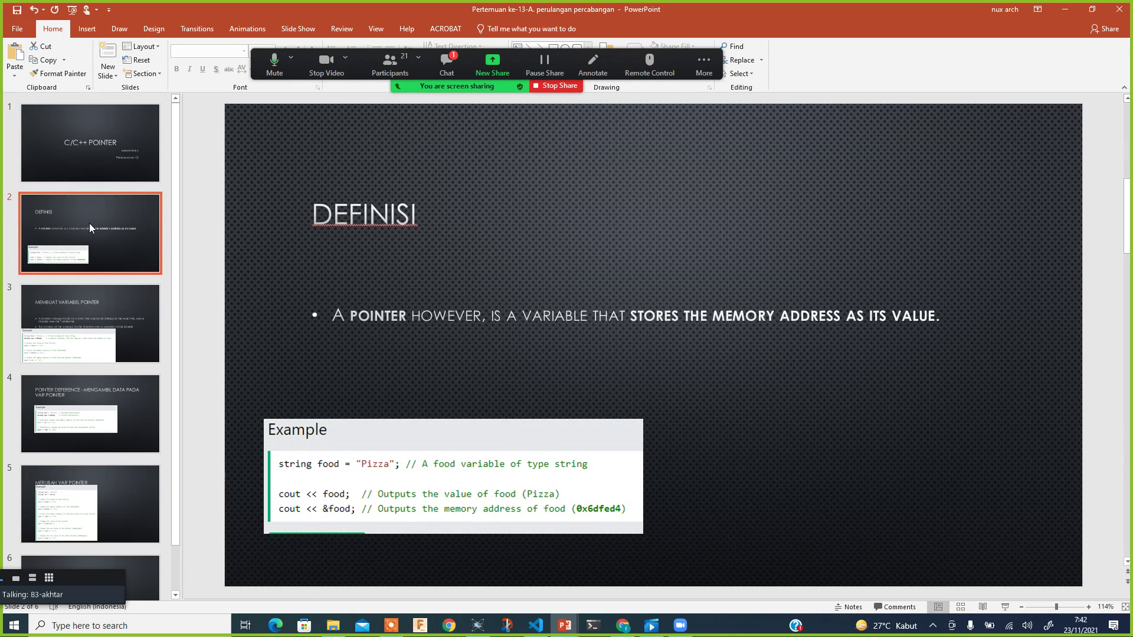
{"action": "left_click", "coordinate": [118, 161]}
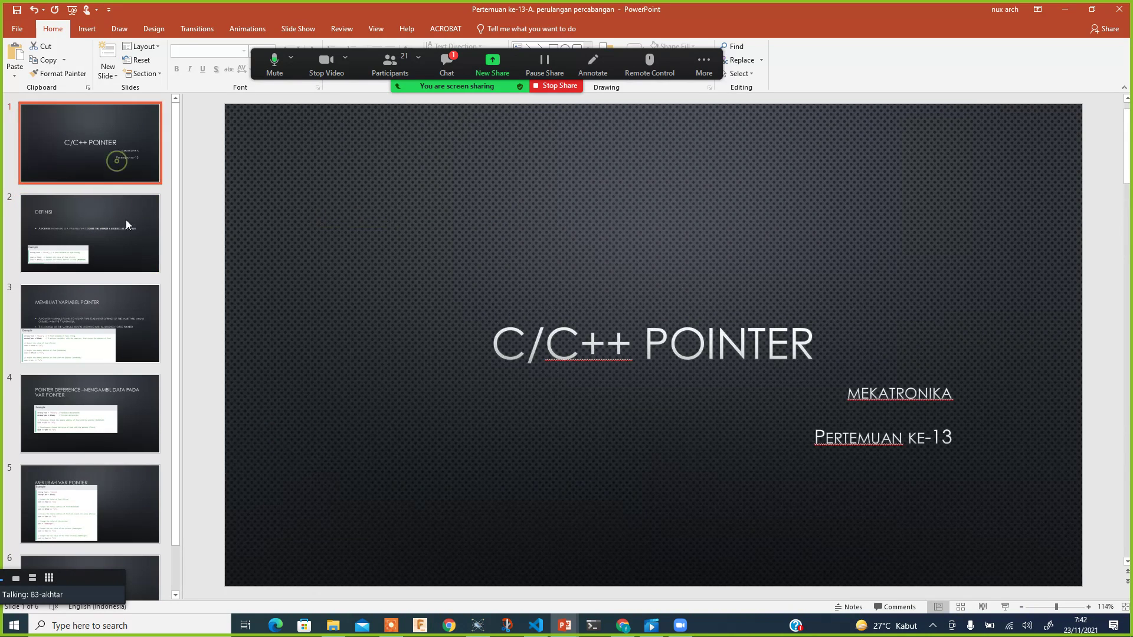
{"action": "left_click", "coordinate": [114, 232]}
{"action": "left_click", "coordinate": [118, 162]}
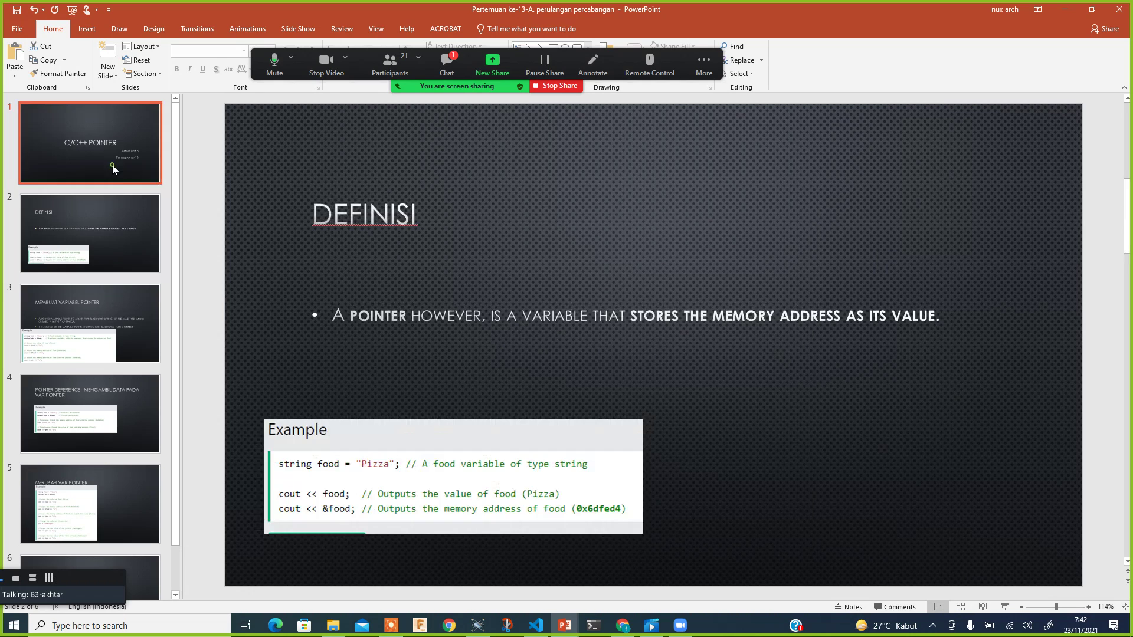
{"action": "left_click", "coordinate": [118, 207]}
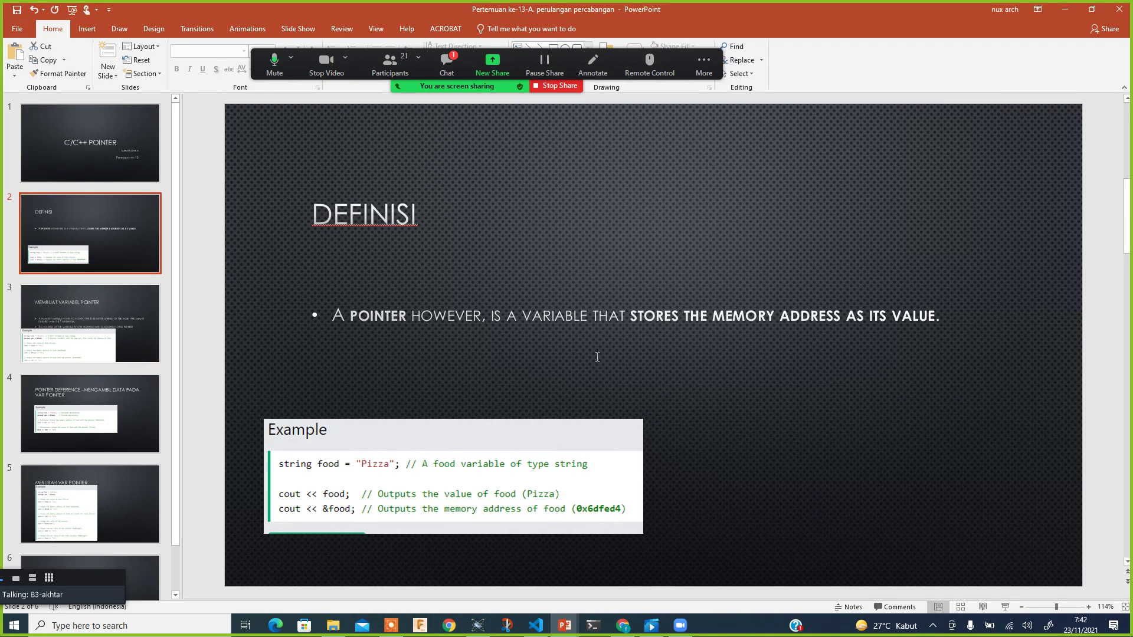
Step: Examine the slides on creating a pointer variable, dereferencing a pointer and changing a pointer's value
{"action": "left_click", "coordinate": [122, 320]}
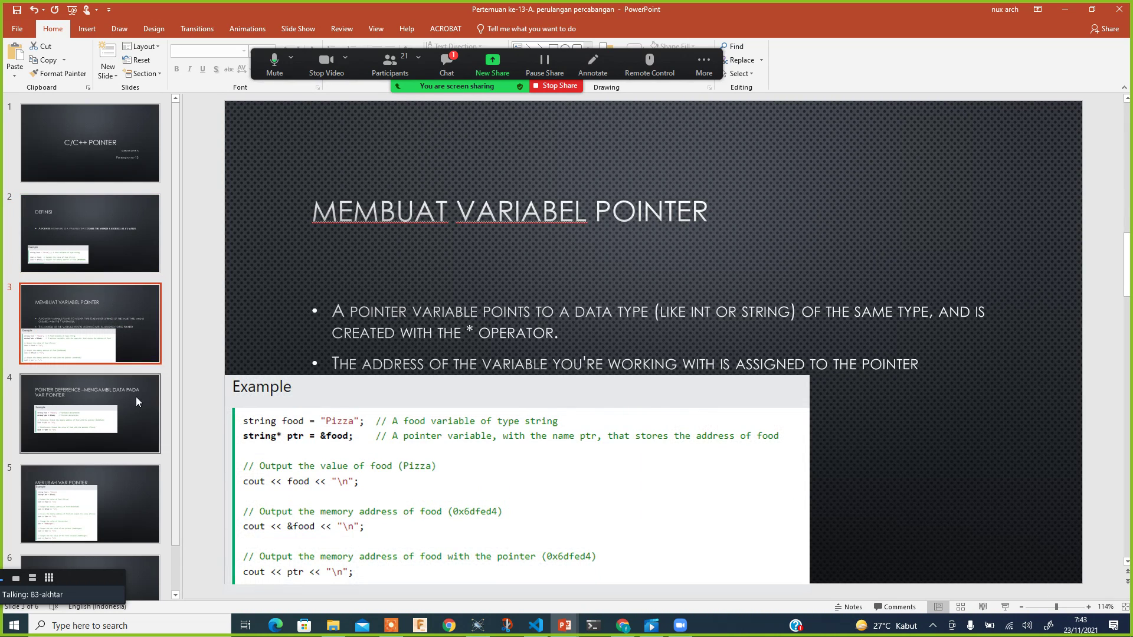
{"action": "left_click", "coordinate": [126, 425]}
{"action": "left_click", "coordinate": [106, 472]}
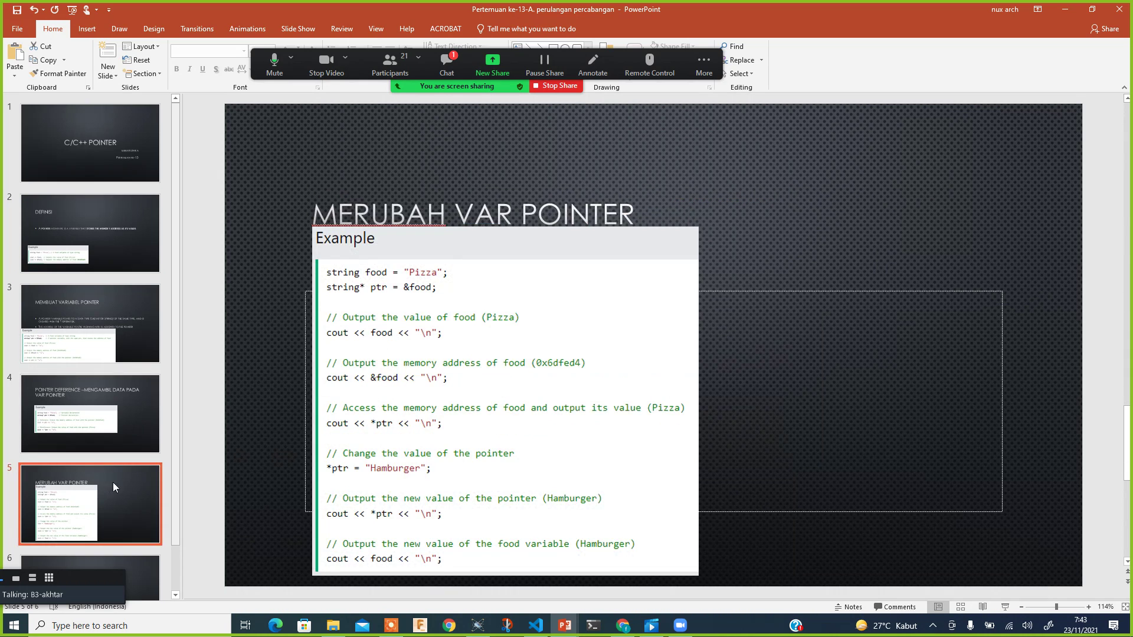
{"action": "scroll", "coordinate": [127, 480], "scroll_direction": "down", "scroll_amount": 1}
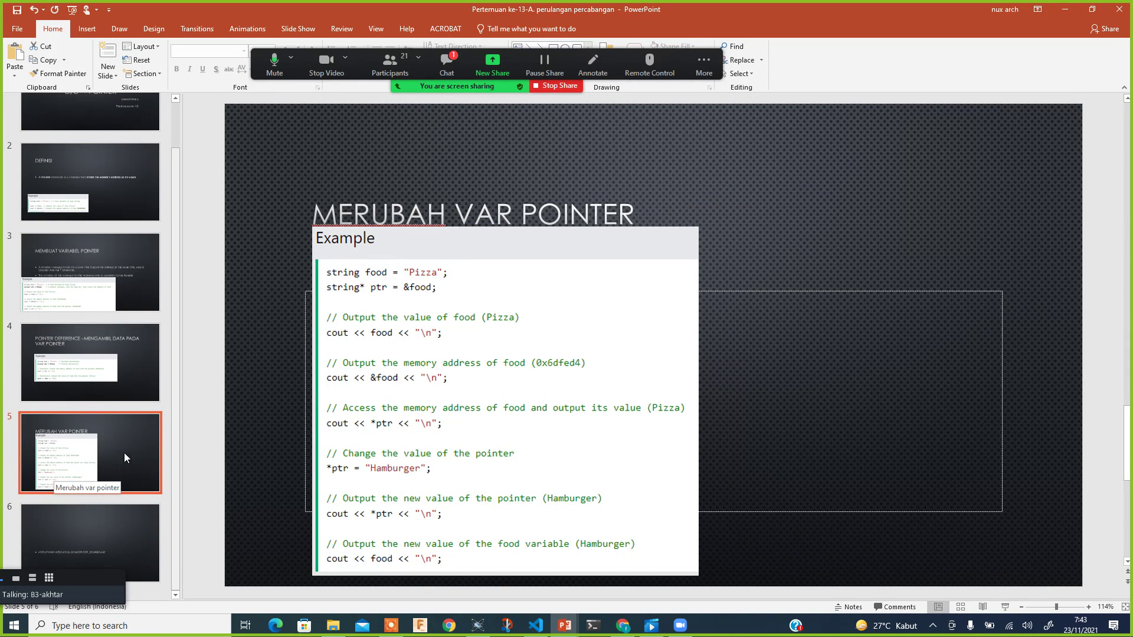